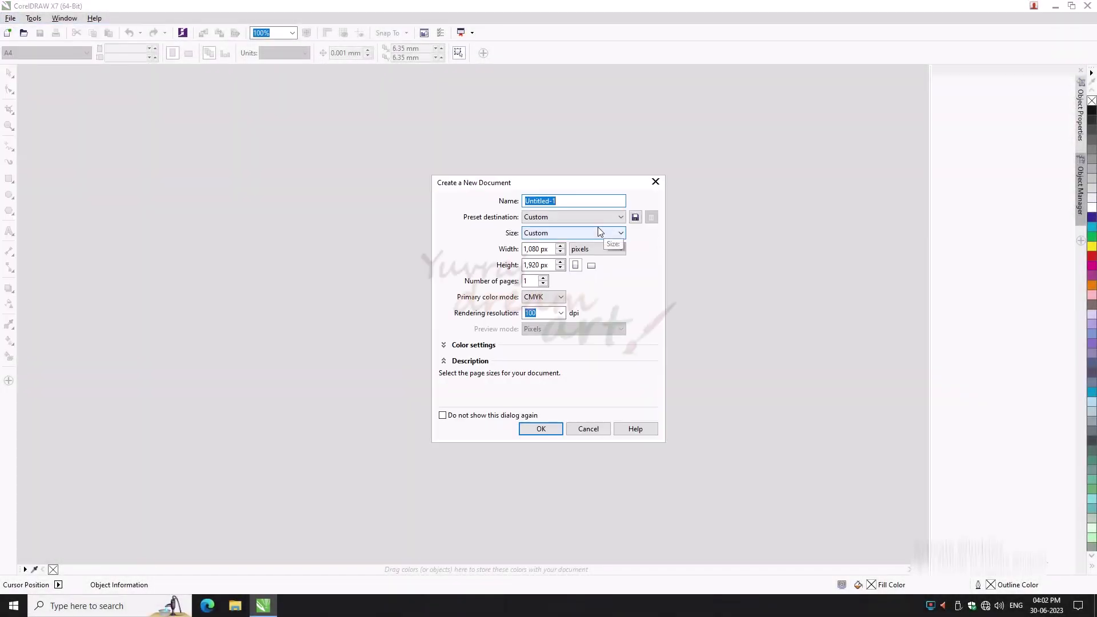
Create the document and turn the page to landscape at 1,920 × 1,080 px
{"action": "left_click", "coordinate": [533, 425]}
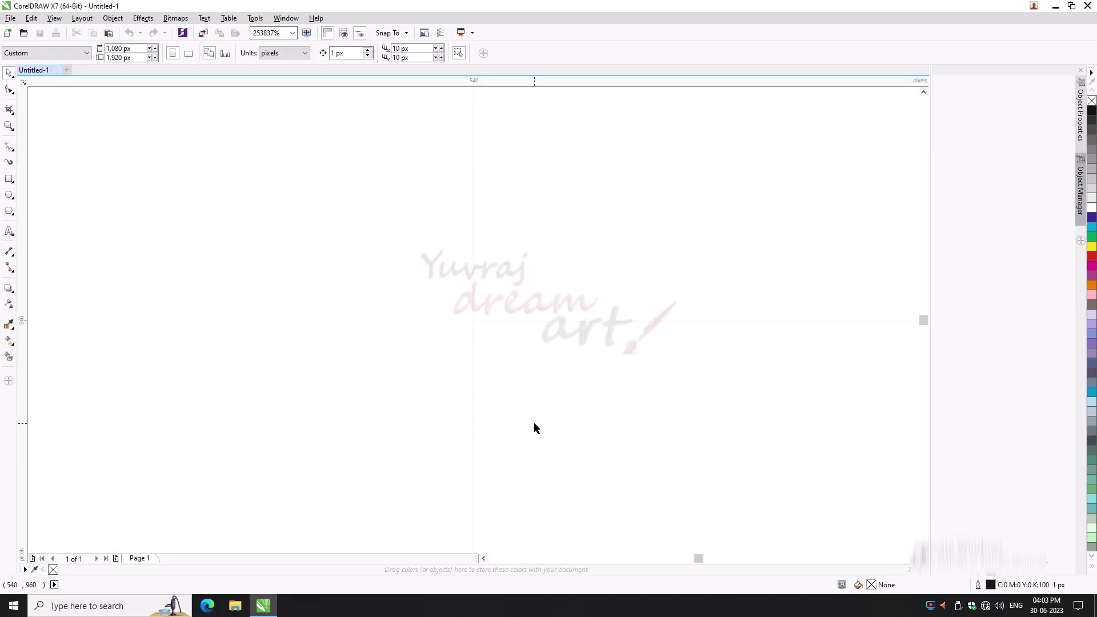
{"action": "left_click", "coordinate": [189, 53]}
{"action": "scroll", "coordinate": [527, 459], "scroll_direction": "up", "scroll_amount": 4}
{"action": "scroll", "coordinate": [552, 301], "scroll_direction": "up", "scroll_amount": 2}
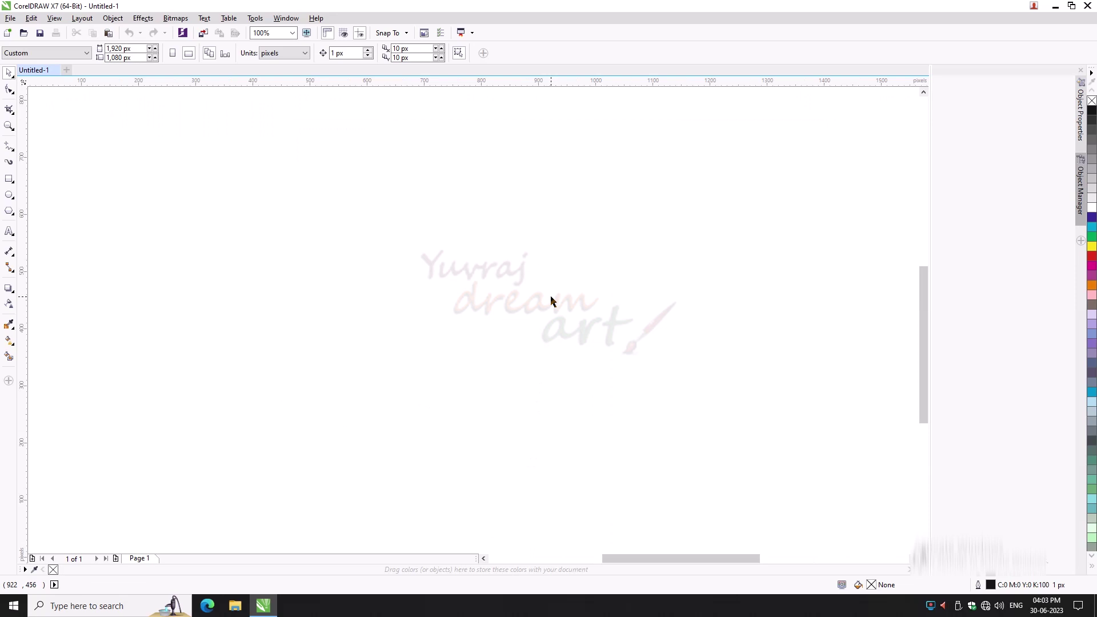
{"action": "scroll", "coordinate": [551, 302], "scroll_direction": "down", "scroll_amount": 2}
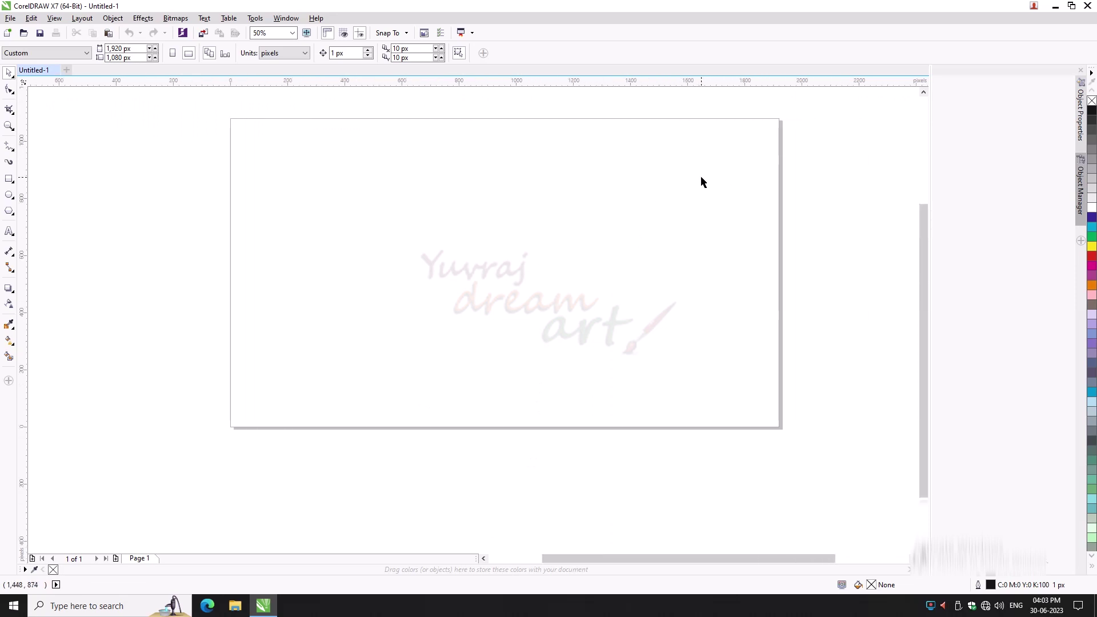
{"action": "scroll", "coordinate": [530, 196], "scroll_direction": "up", "scroll_amount": 1}
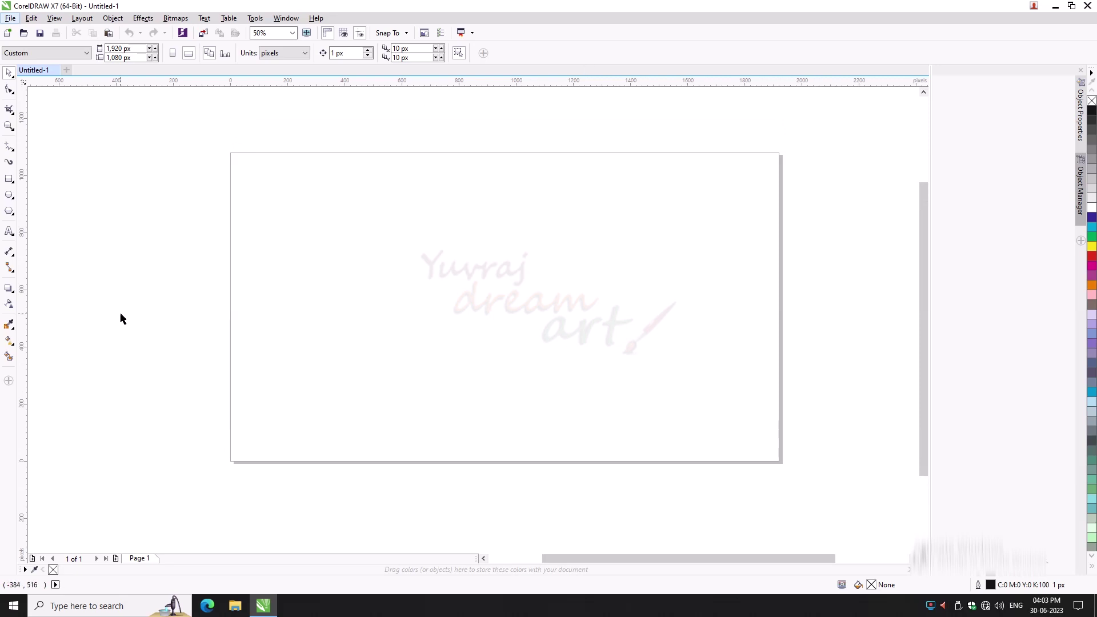
Draw a tall wavy Artistic Media brush stroke down the page centre as the trunk
{"action": "left_click", "coordinate": [9, 162]}
{"action": "left_click", "coordinate": [146, 53]}
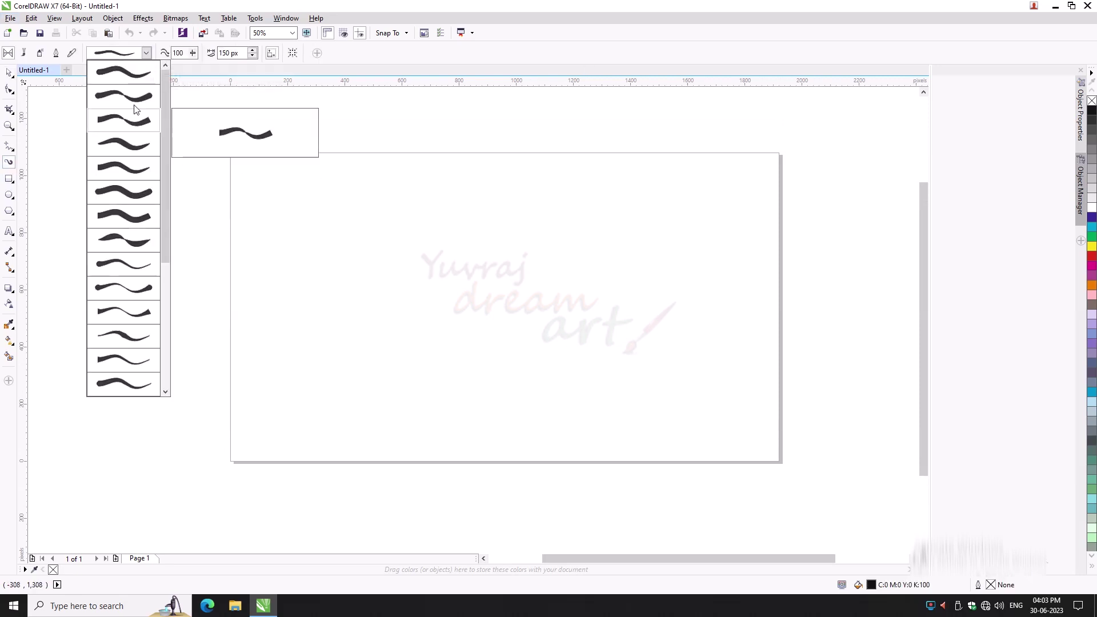
{"action": "left_click", "coordinate": [123, 208]}
{"action": "left_click_drag", "start_coordinate": [505, 433], "coordinate": [492, 180]}
Nudge the trunk's bottom node slightly right, then deselect the stroke
{"action": "key", "text": "F10"}
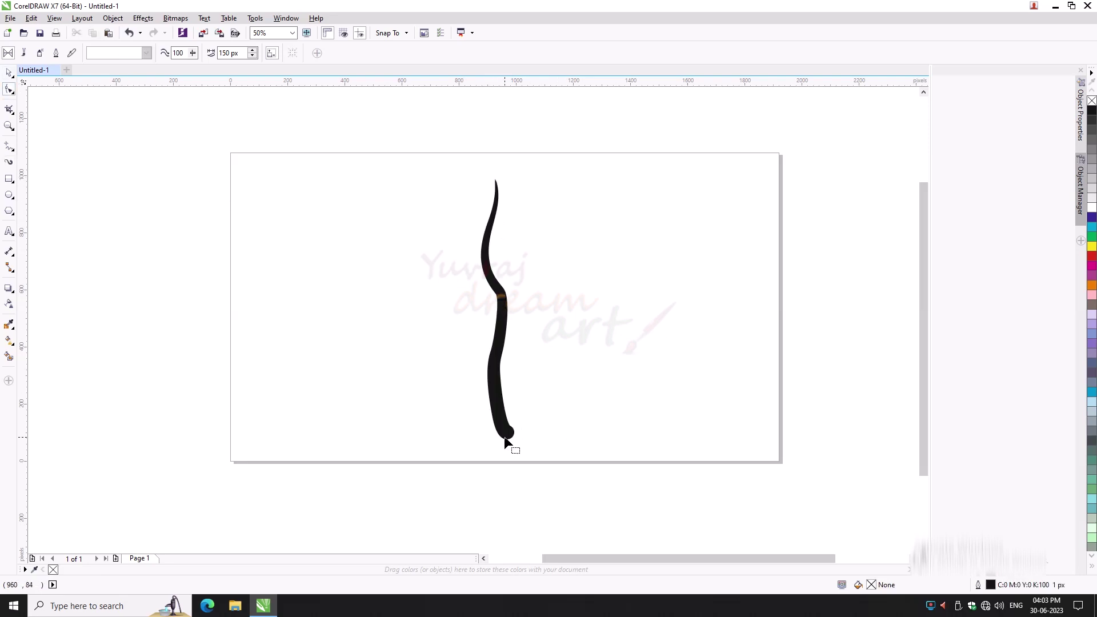
{"action": "left_click", "coordinate": [505, 426]}
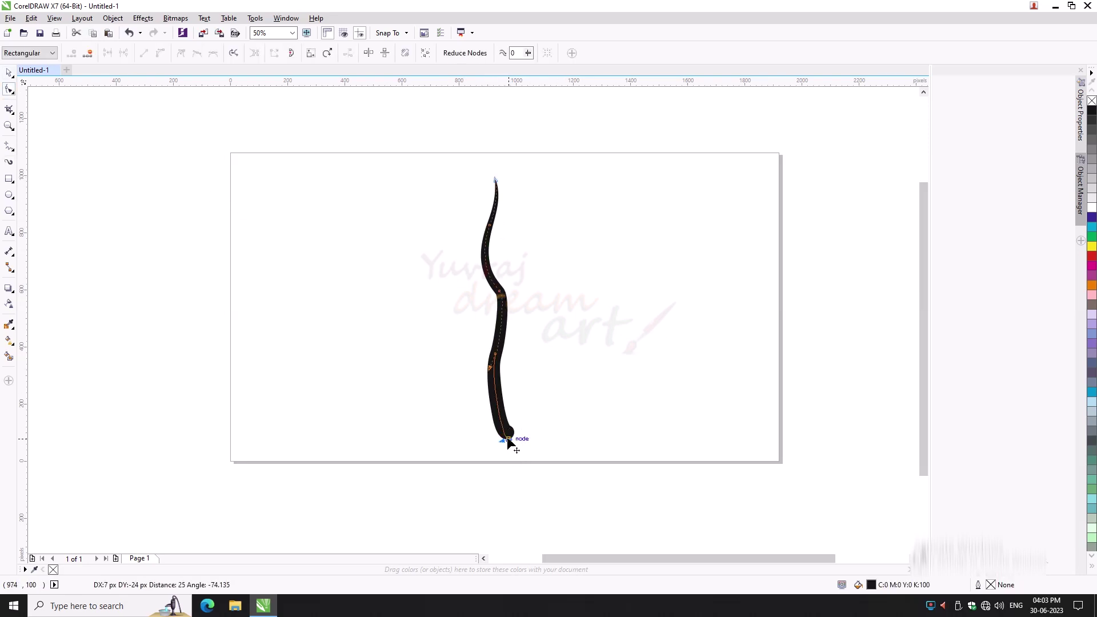
{"action": "left_click_drag", "start_coordinate": [502, 442], "coordinate": [505, 443]}
{"action": "key", "text": "space"}
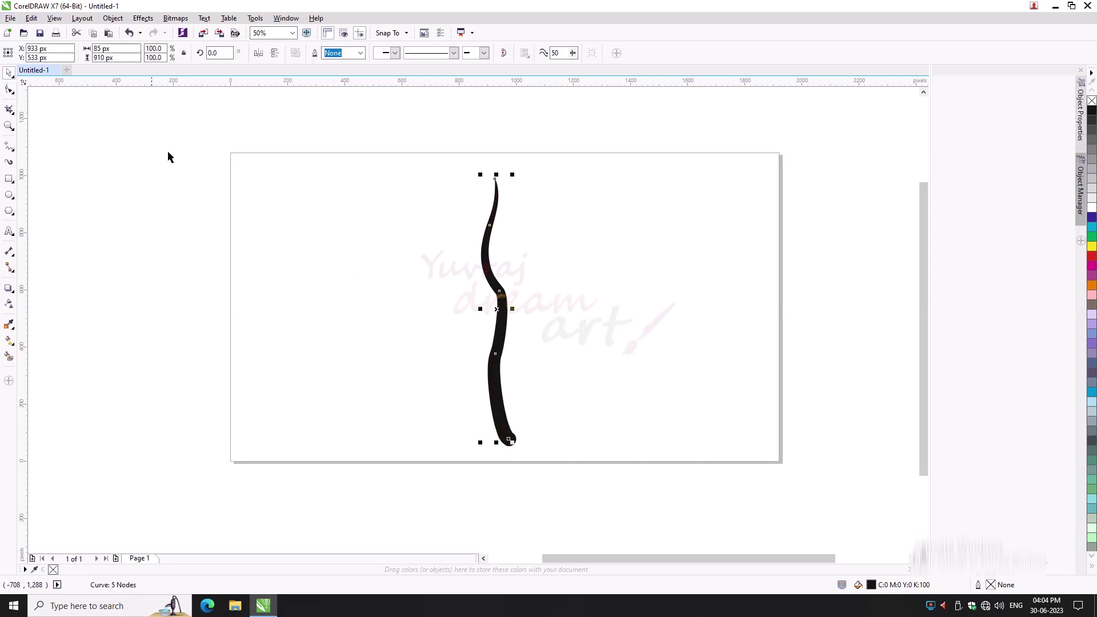
{"action": "left_click", "coordinate": [281, 251]}
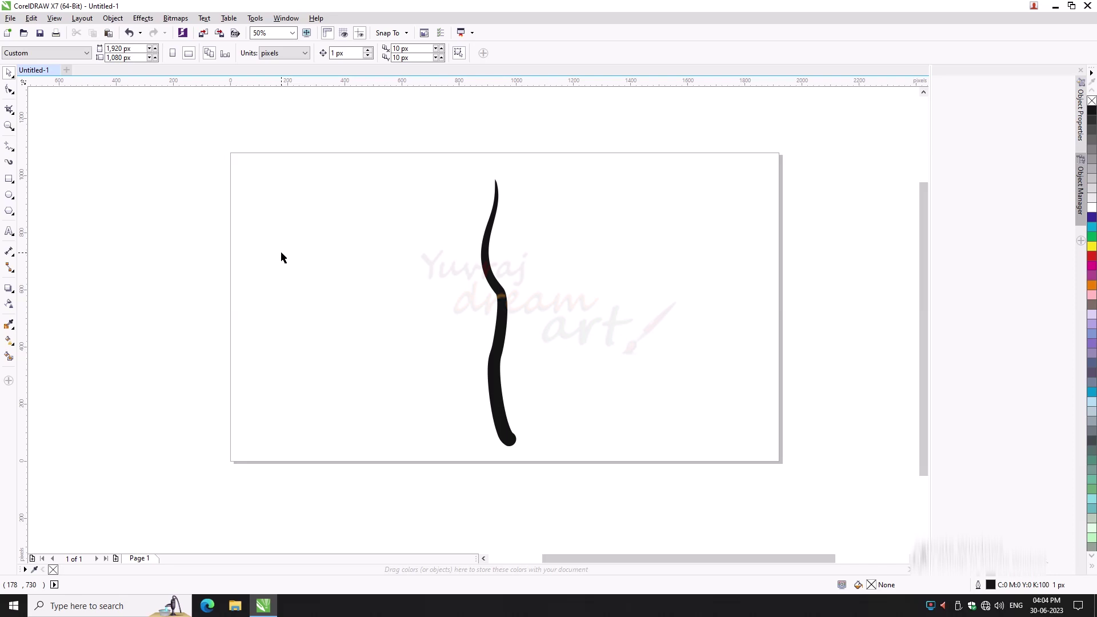
Bend the trunk's middle into an S-curve and nudge a nearby node slightly down
{"action": "key", "text": "space"}
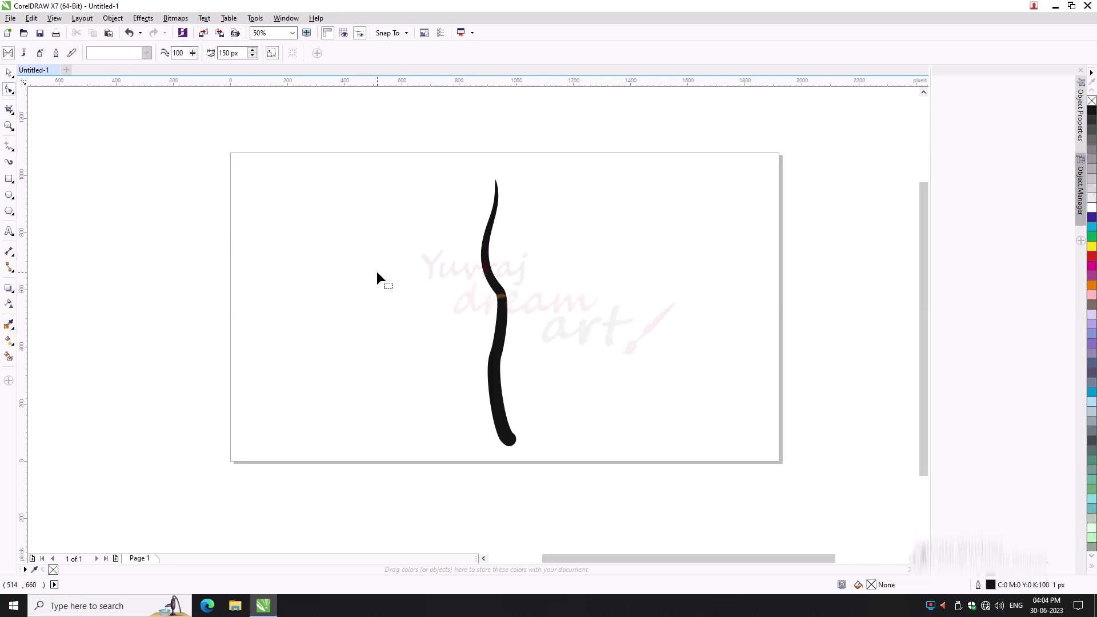
{"action": "left_click", "coordinate": [503, 295]}
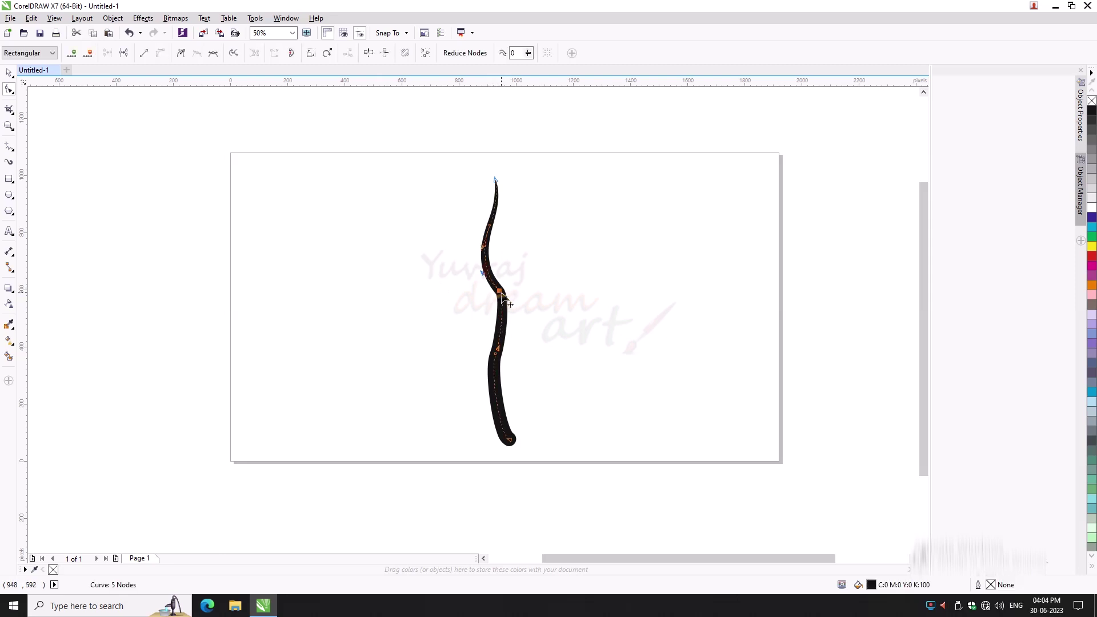
{"action": "left_click_drag", "start_coordinate": [503, 363], "coordinate": [516, 335]}
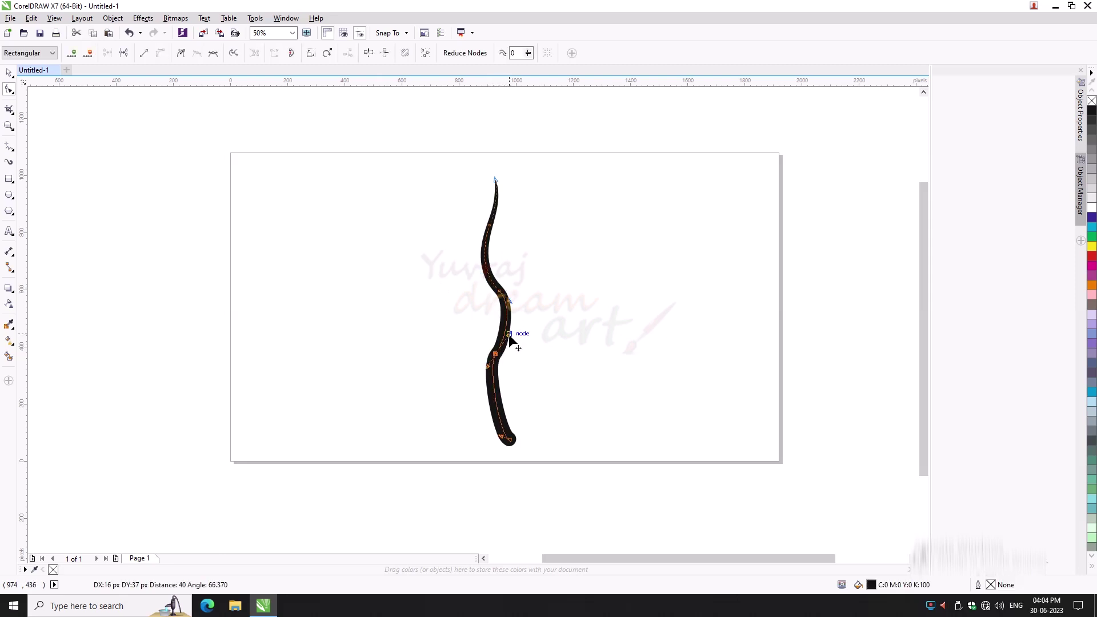
{"action": "left_click_drag", "start_coordinate": [490, 370], "coordinate": [490, 374]}
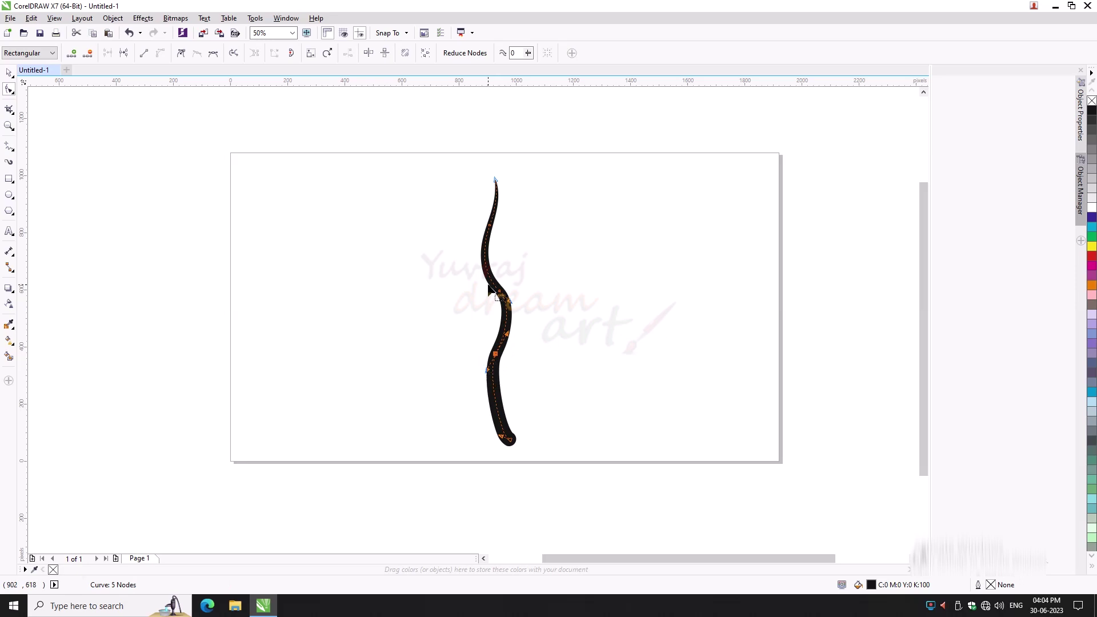
{"action": "left_click", "coordinate": [383, 269]}
{"action": "left_click", "coordinate": [8, 73]}
{"action": "left_click", "coordinate": [340, 269]}
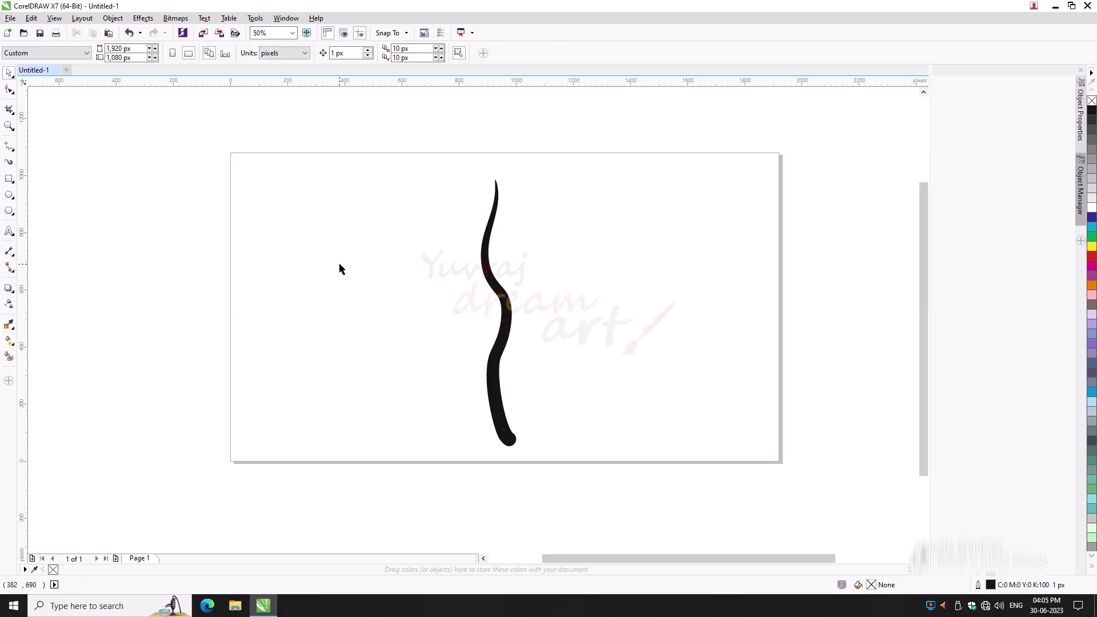
Smooth the curve around the trunk's middle node and reshape its lower segment
{"action": "left_click", "coordinate": [511, 314]}
{"action": "double_click", "coordinate": [508, 294]}
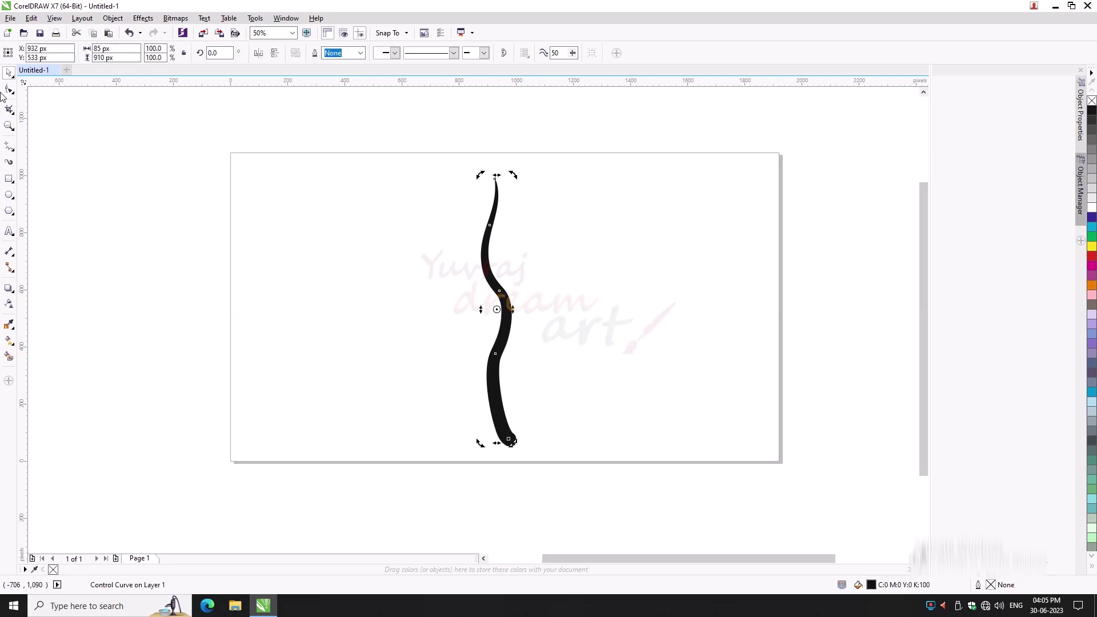
{"action": "left_click_drag", "start_coordinate": [508, 336], "coordinate": [508, 305]}
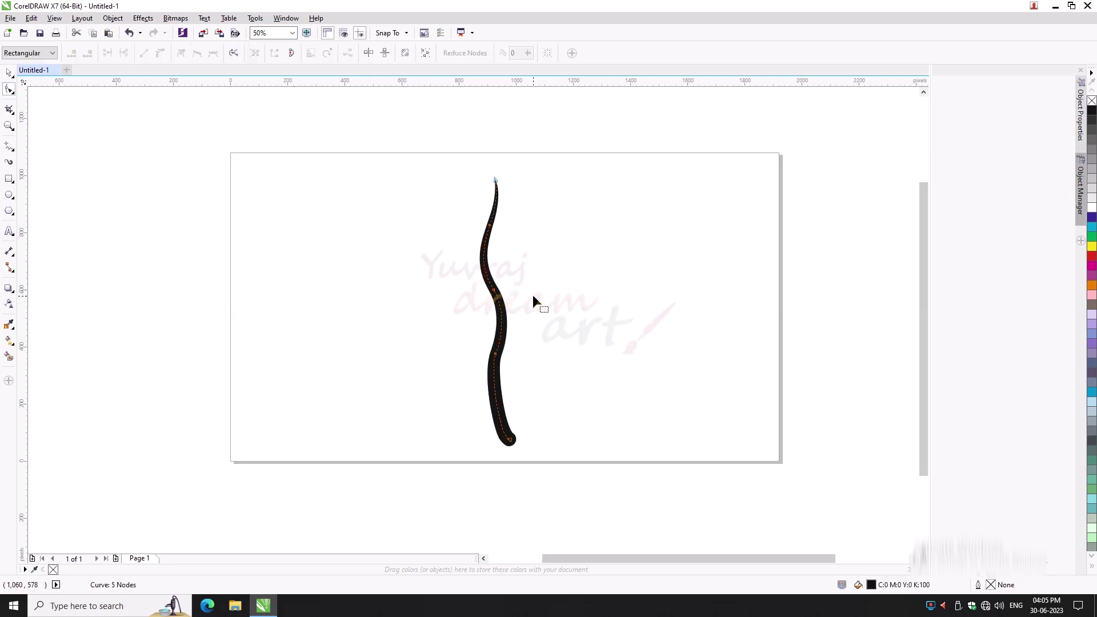
{"action": "key", "text": "space"}
{"action": "left_click", "coordinate": [207, 185]}
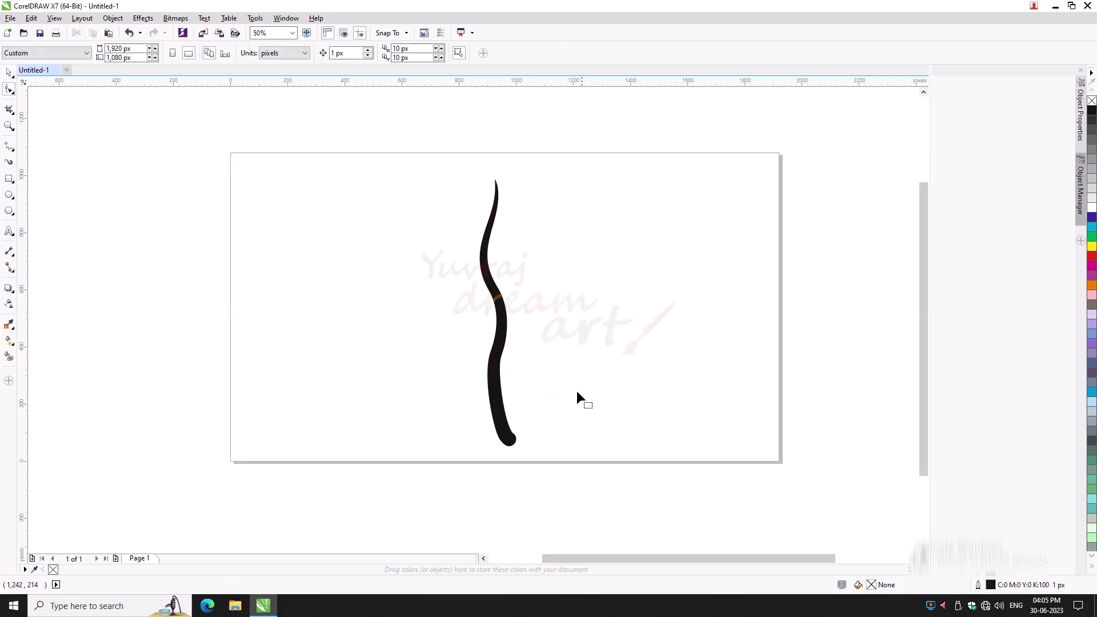
{"action": "left_click", "coordinate": [496, 367]}
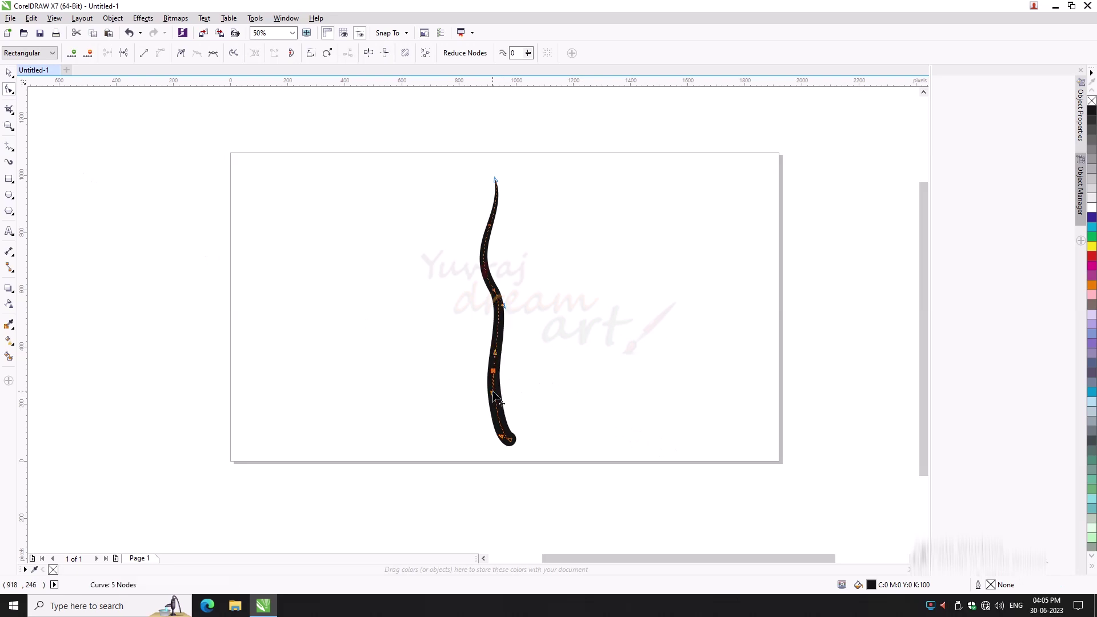
{"action": "left_click_drag", "start_coordinate": [495, 395], "coordinate": [501, 362]}
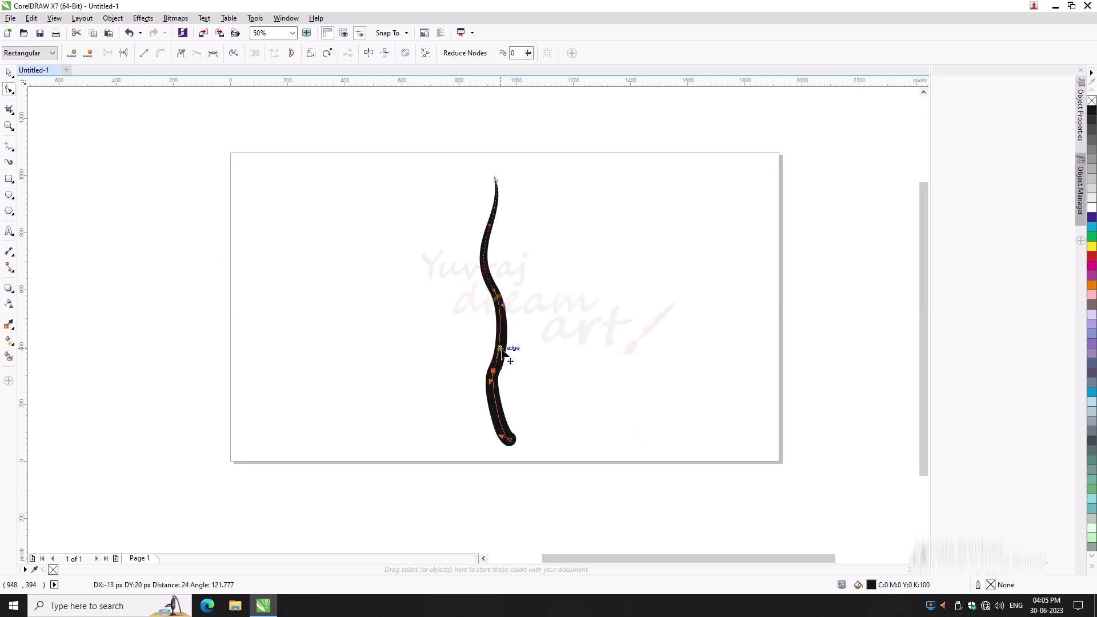
{"action": "left_click", "coordinate": [430, 369]}
{"action": "left_click", "coordinate": [8, 72]}
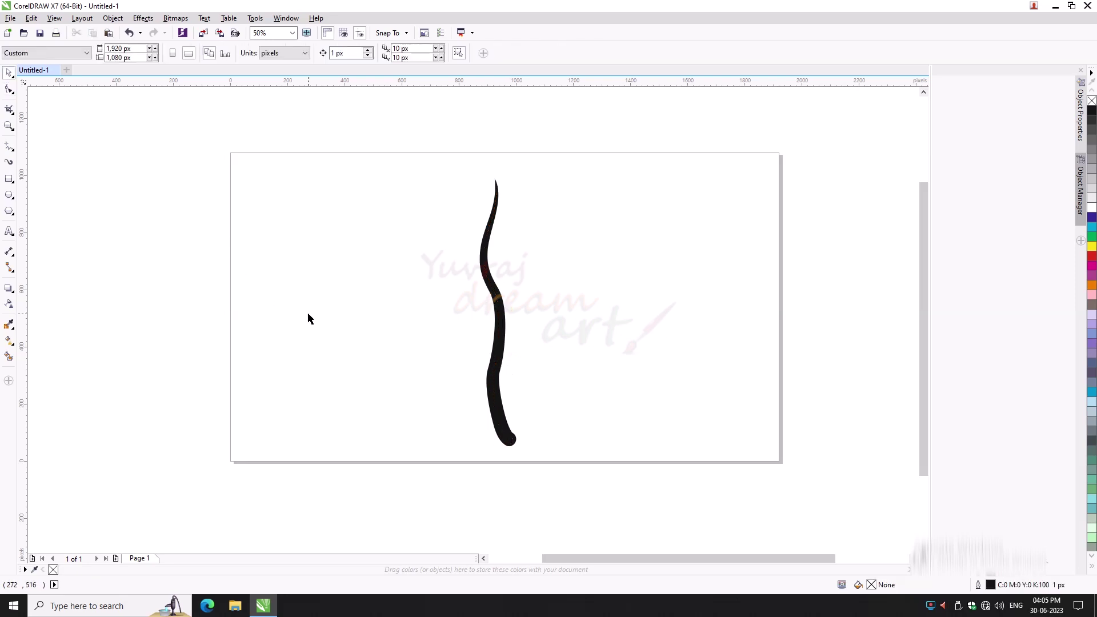
{"action": "left_click", "coordinate": [10, 163]}
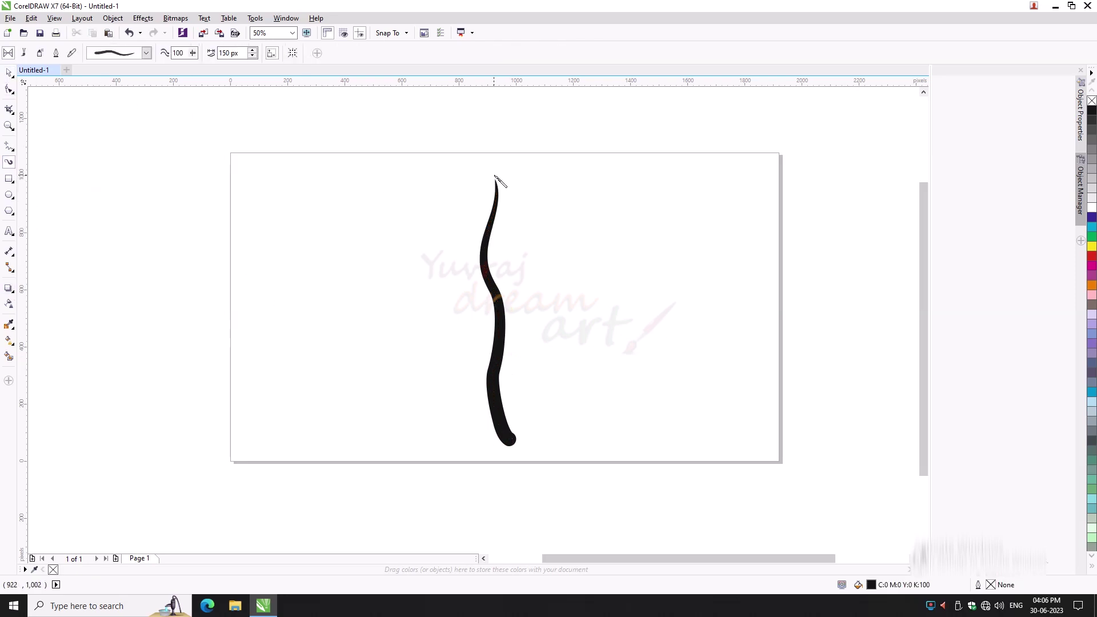
{"action": "left_click_drag", "start_coordinate": [496, 181], "coordinate": [396, 209]}
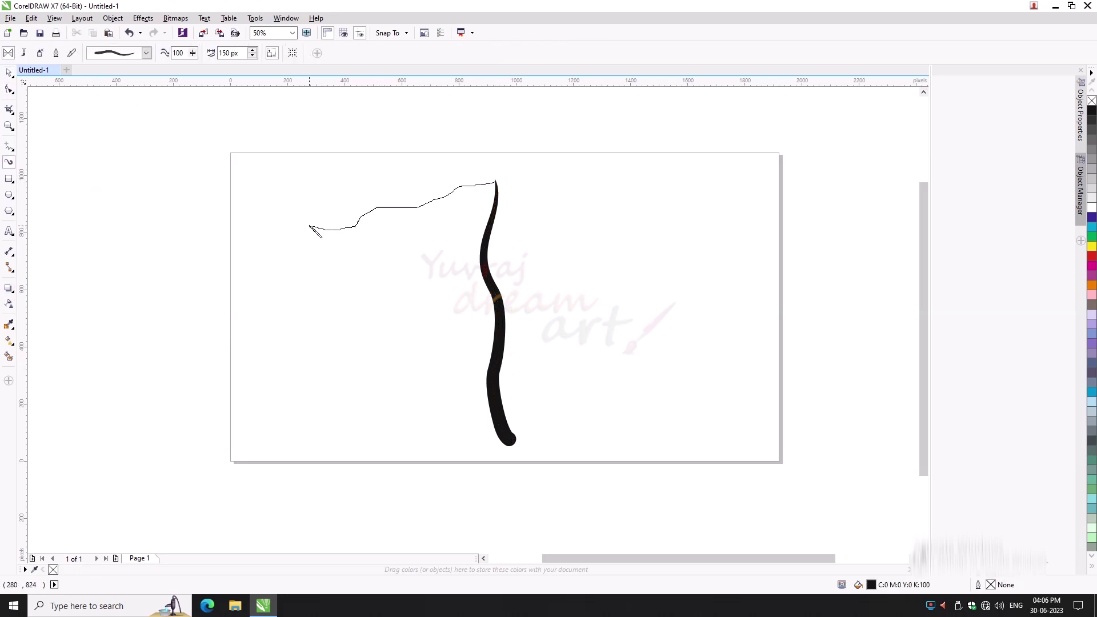
{"action": "left_click_drag", "start_coordinate": [309, 226], "coordinate": [309, 227]}
{"action": "left_click", "coordinate": [9, 88]}
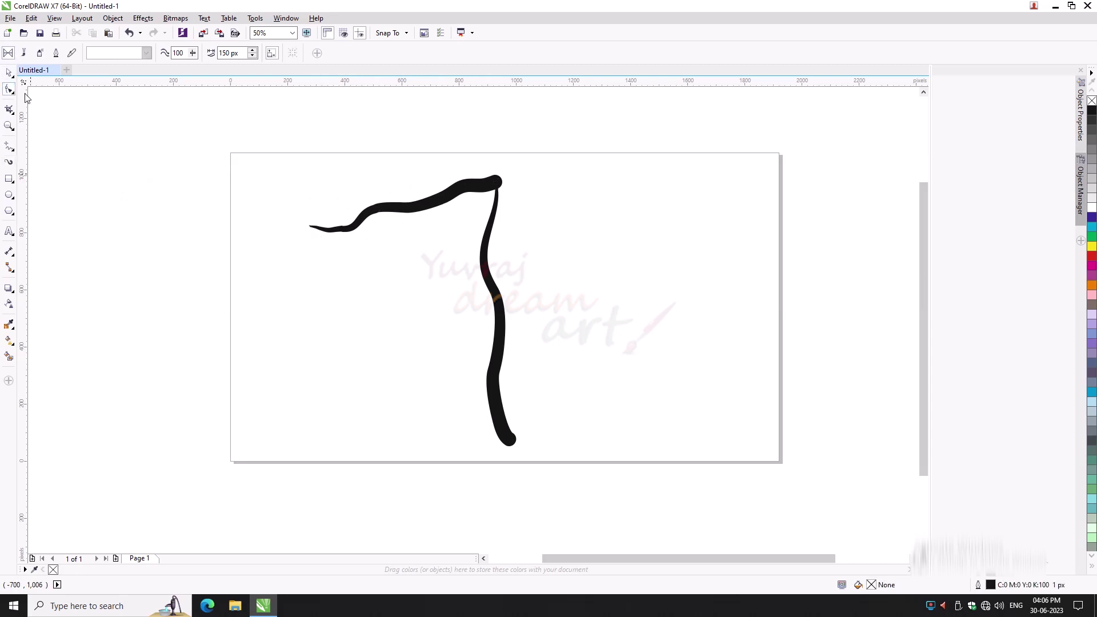
{"action": "left_click", "coordinate": [495, 185]}
{"action": "left_click_drag", "start_coordinate": [496, 189], "coordinate": [497, 187]}
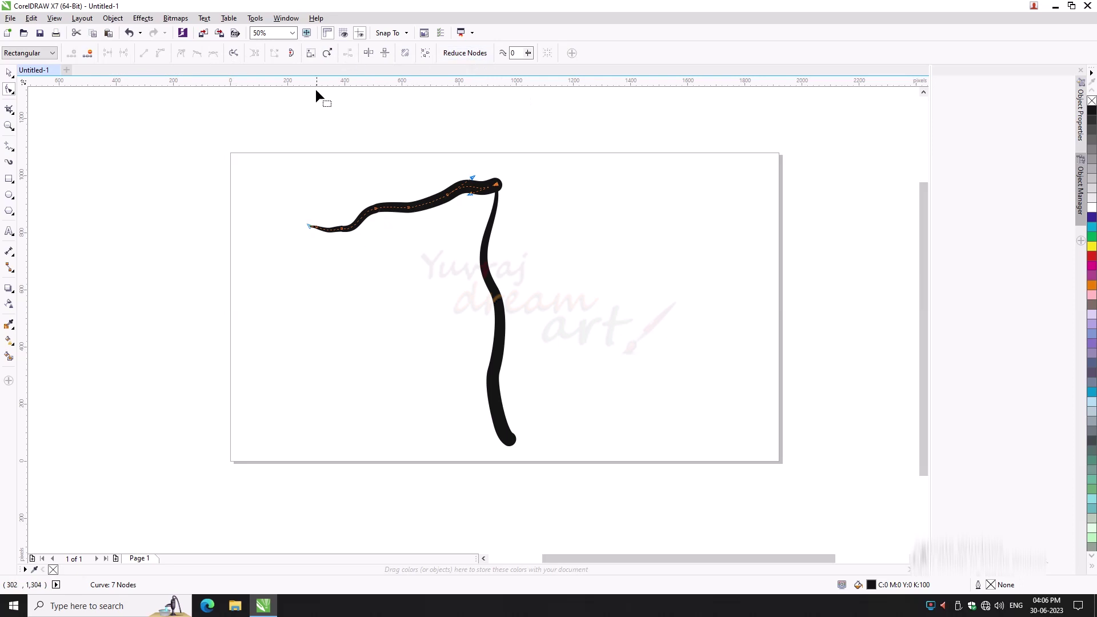
{"action": "left_click", "coordinate": [406, 221]}
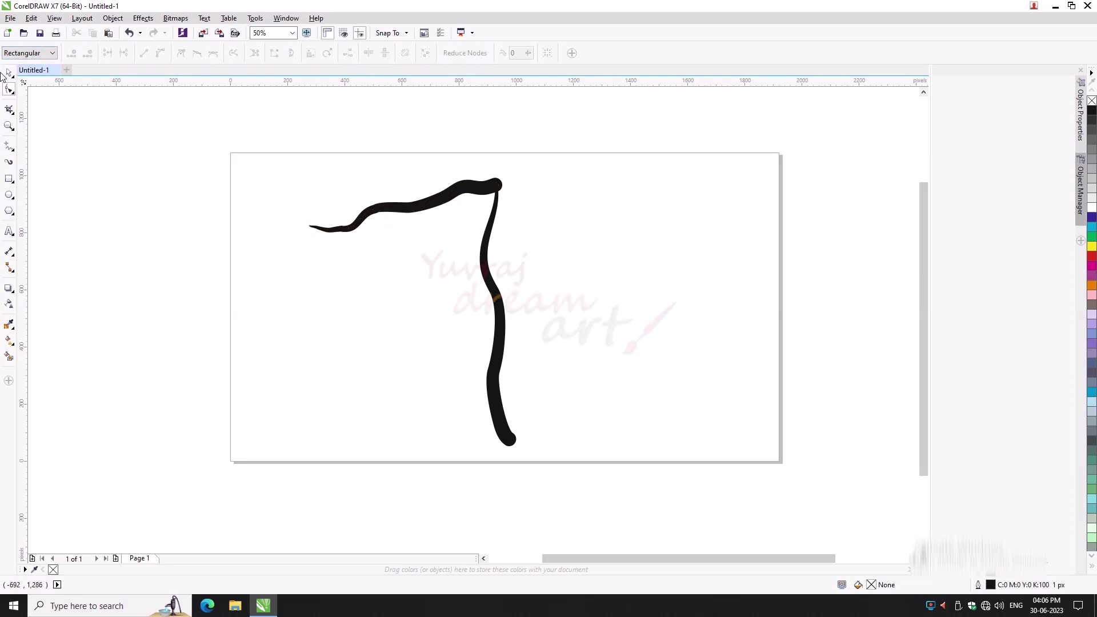
{"action": "key", "text": "ctrl+z"}
{"action": "key", "text": "ctrl+z"}
Pick a tapered brush preset and draw a short branch leftward from the trunk
{"action": "left_click", "coordinate": [8, 162]}
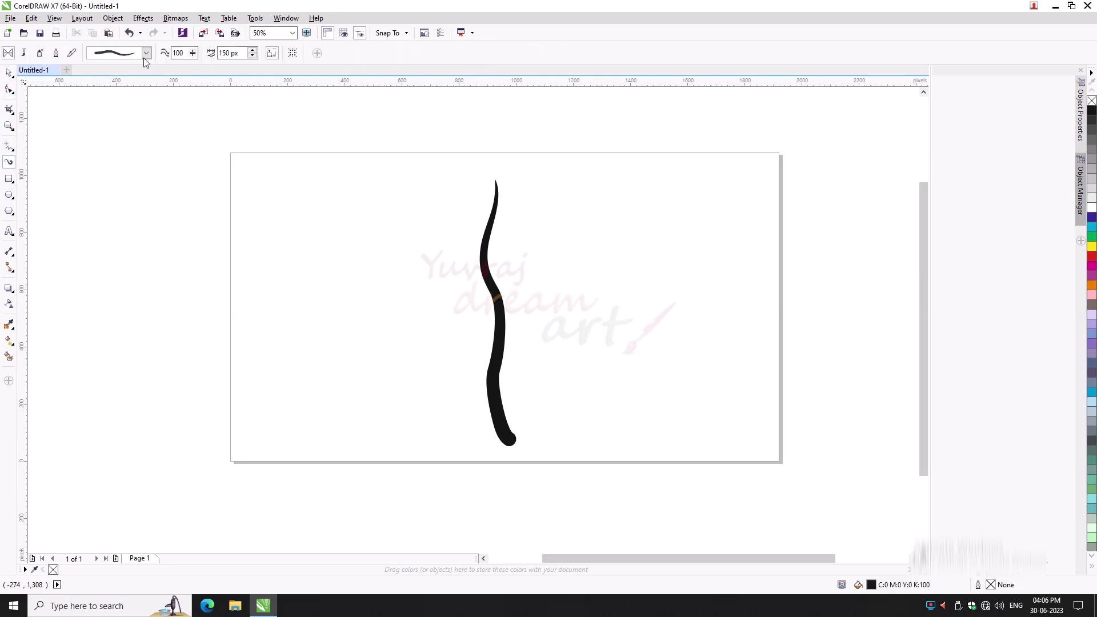
{"action": "left_click", "coordinate": [146, 53]}
{"action": "left_click", "coordinate": [122, 364]}
{"action": "left_click_drag", "start_coordinate": [440, 257], "coordinate": [422, 250]}
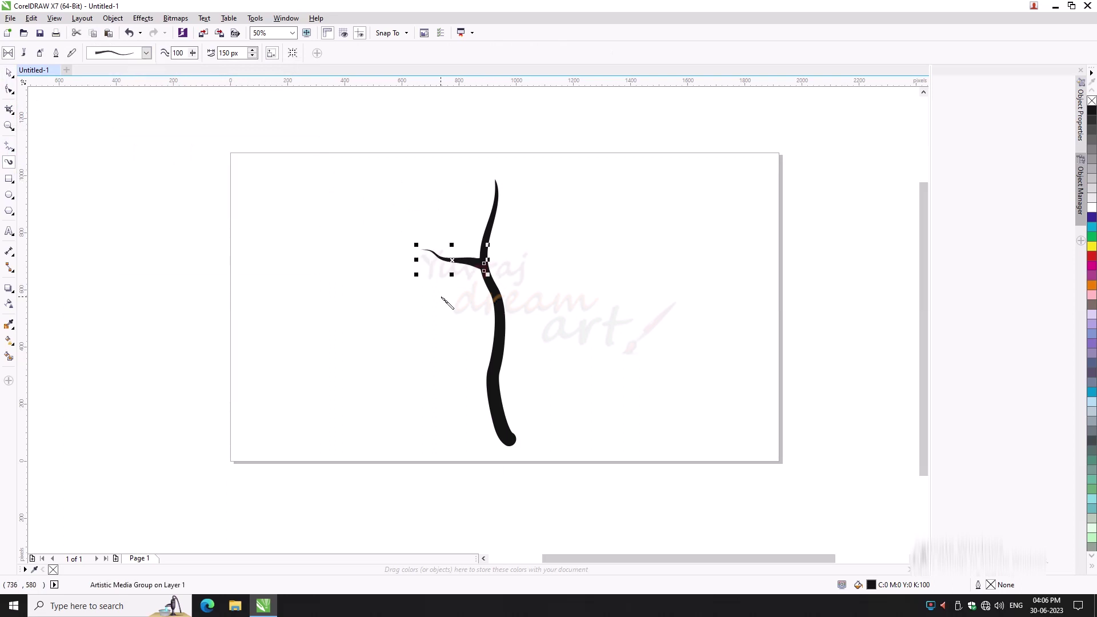
{"action": "left_click", "coordinate": [464, 287]}
Add five more tapered branches reaching alternately right and left from the trunk
{"action": "mouse_move", "coordinate": [516, 266]}
{"action": "left_mouse_down"}
{"action": "mouse_move", "coordinate": [462, 295]}
{"action": "mouse_move", "coordinate": [543, 297]}
{"action": "left_mouse_up"}
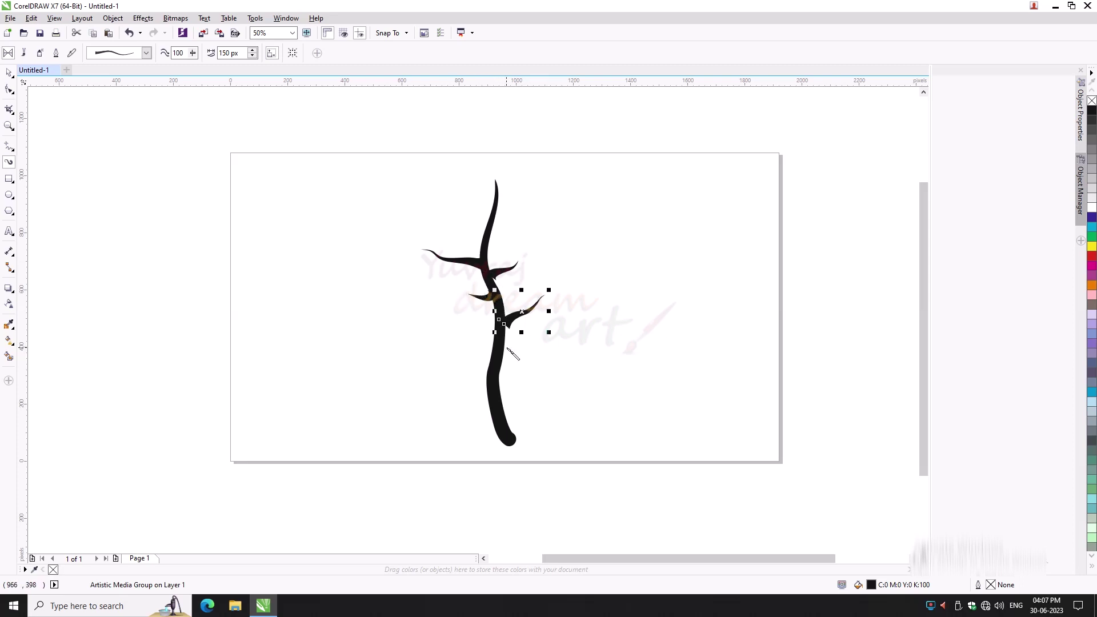
{"action": "left_click_drag", "start_coordinate": [436, 322], "coordinate": [428, 313]}
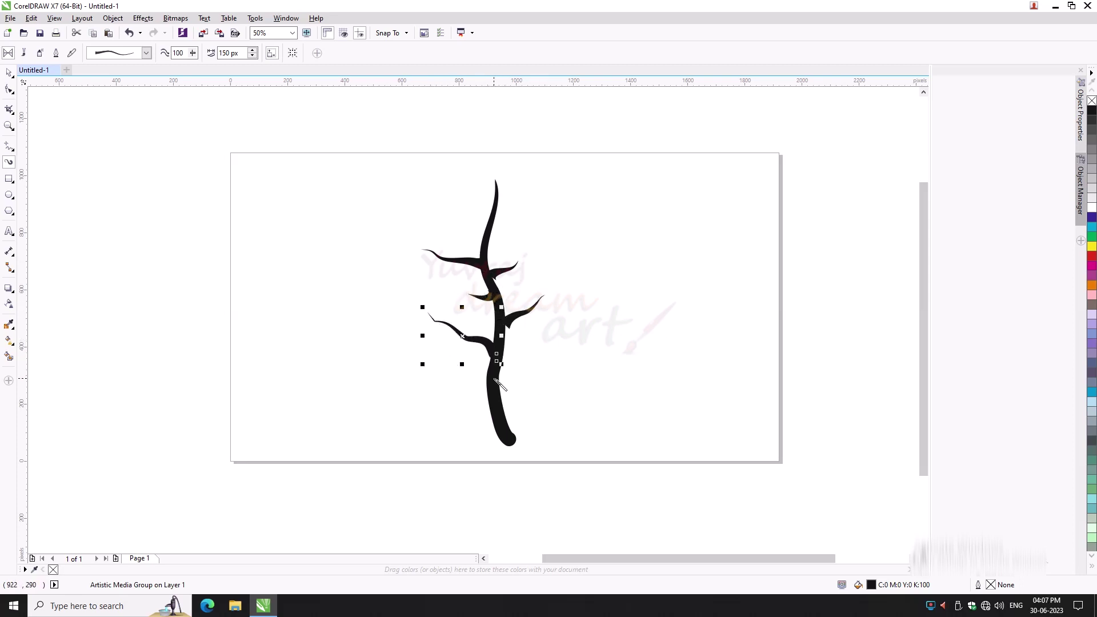
{"action": "mouse_move", "coordinate": [529, 354]}
{"action": "left_mouse_down"}
{"action": "mouse_move", "coordinate": [557, 324]}
{"action": "mouse_move", "coordinate": [572, 255]}
{"action": "left_mouse_up"}
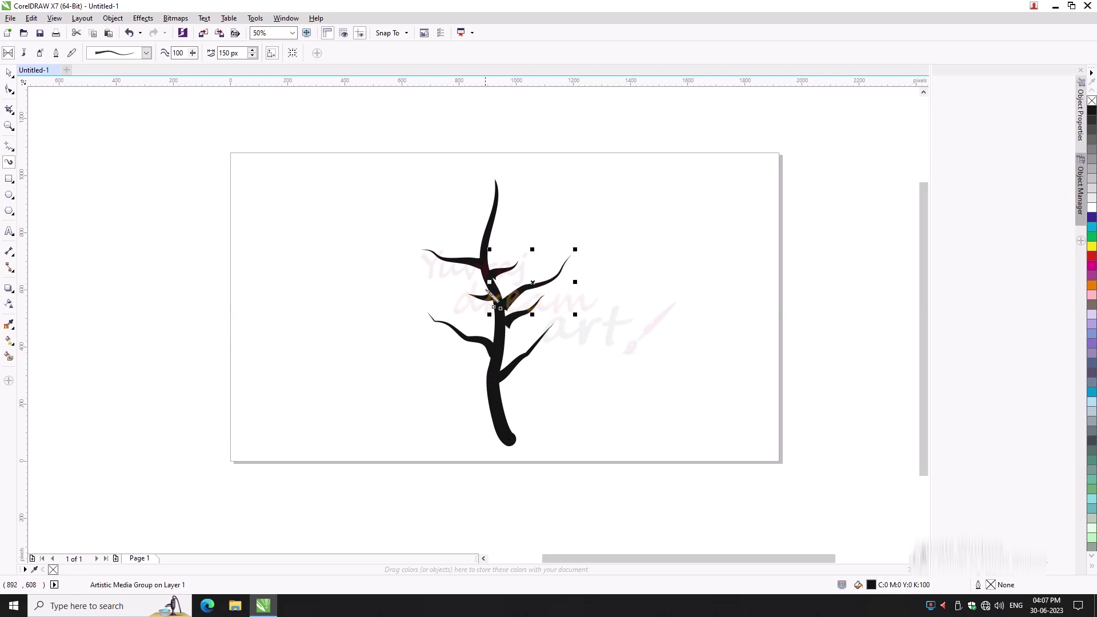
{"action": "left_click_drag", "start_coordinate": [491, 236], "coordinate": [569, 220]}
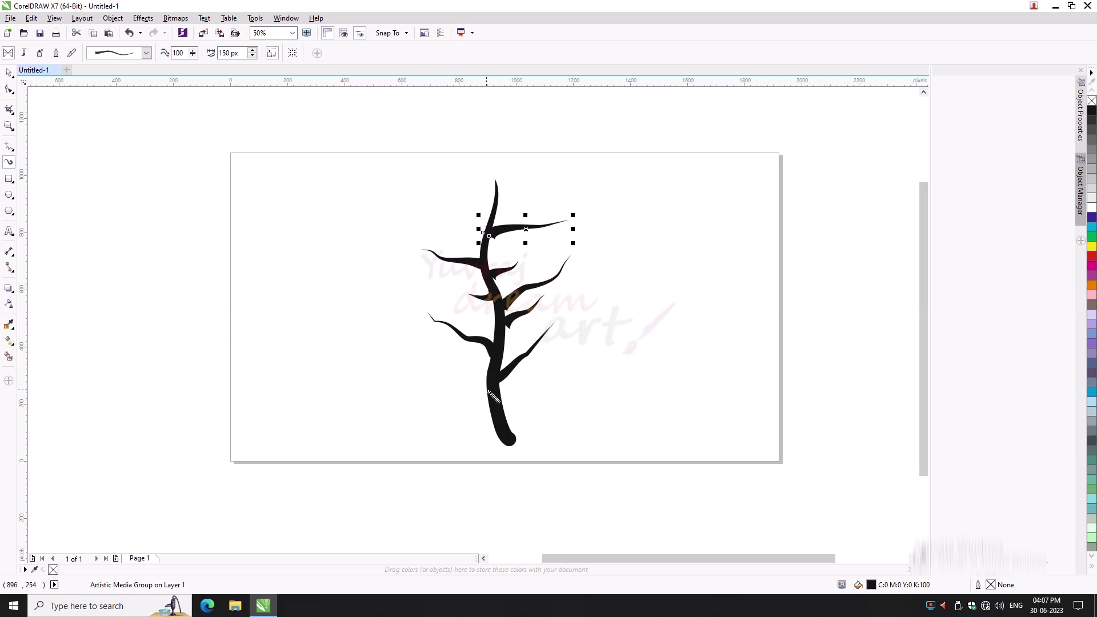
{"action": "left_click_drag", "start_coordinate": [463, 298], "coordinate": [375, 262]}
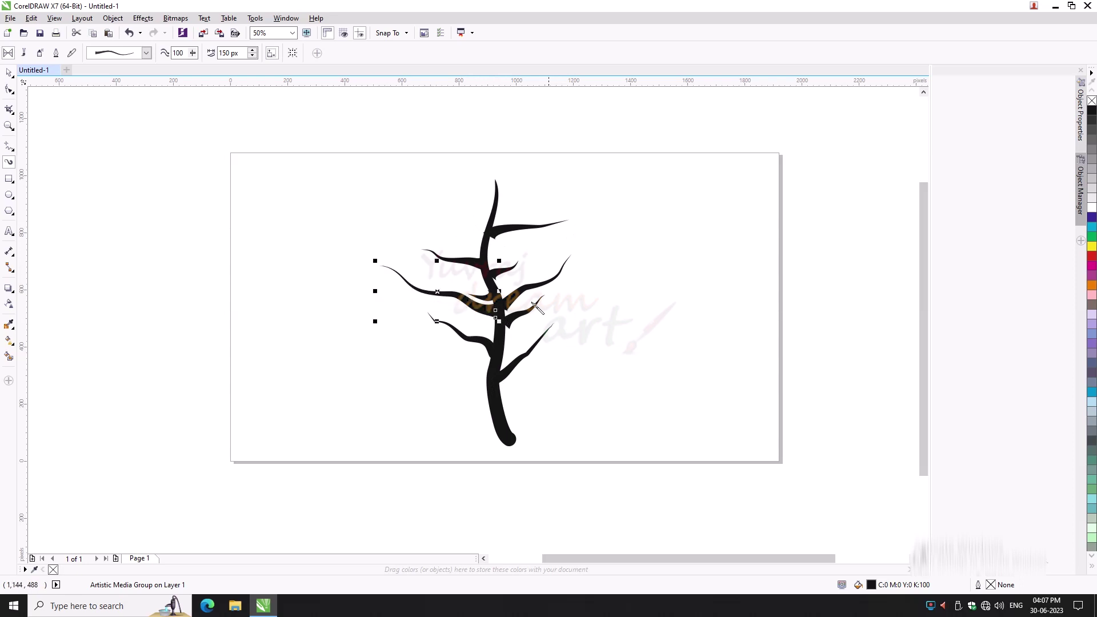
Add a small treetop branch, a long right branch and an up-left branch
{"action": "scroll", "coordinate": [495, 223], "scroll_direction": "up", "scroll_amount": 2}
{"action": "left_click_drag", "start_coordinate": [402, 183], "coordinate": [391, 173]}
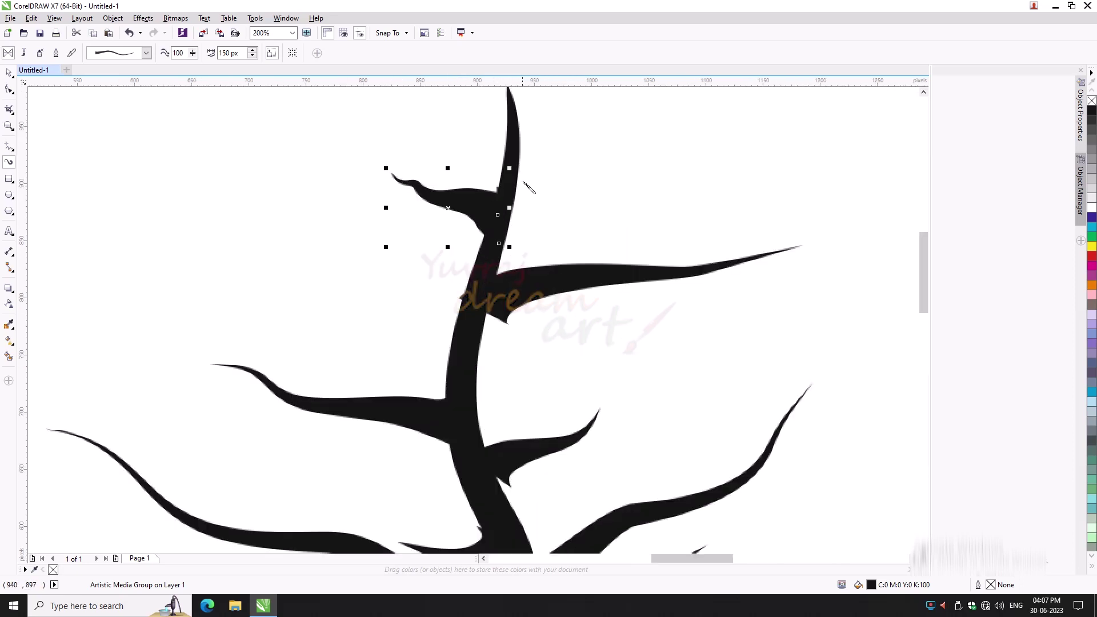
{"action": "left_click_drag", "start_coordinate": [519, 181], "coordinate": [575, 167]}
{"action": "key", "text": "ctrl+z"}
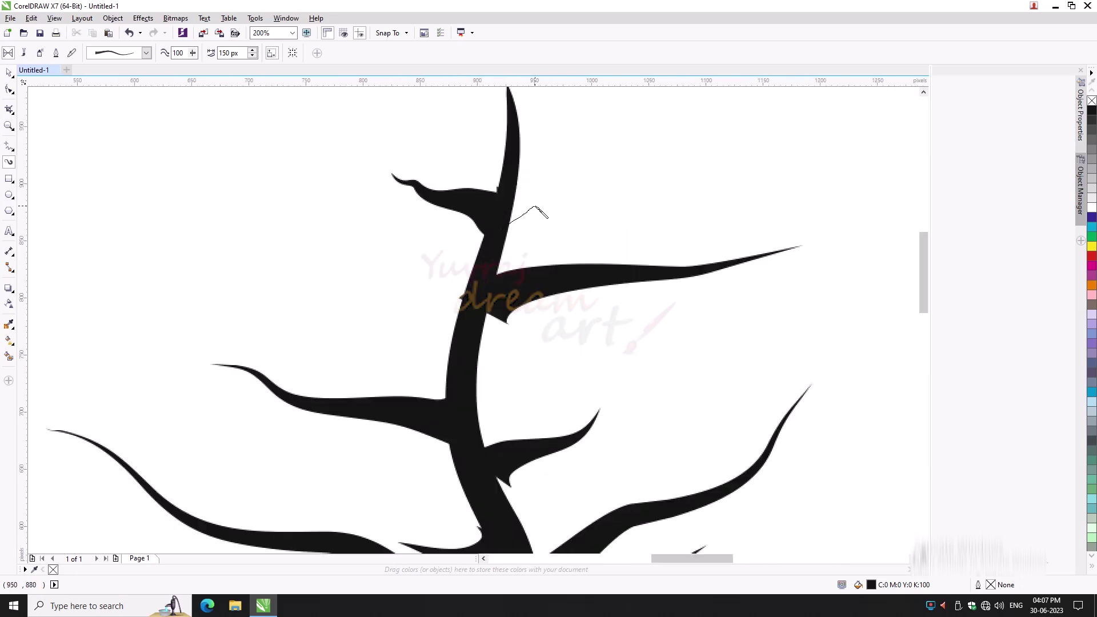
{"action": "left_click_drag", "start_coordinate": [512, 235], "coordinate": [598, 156]}
{"action": "left_click_drag", "start_coordinate": [460, 323], "coordinate": [404, 275]}
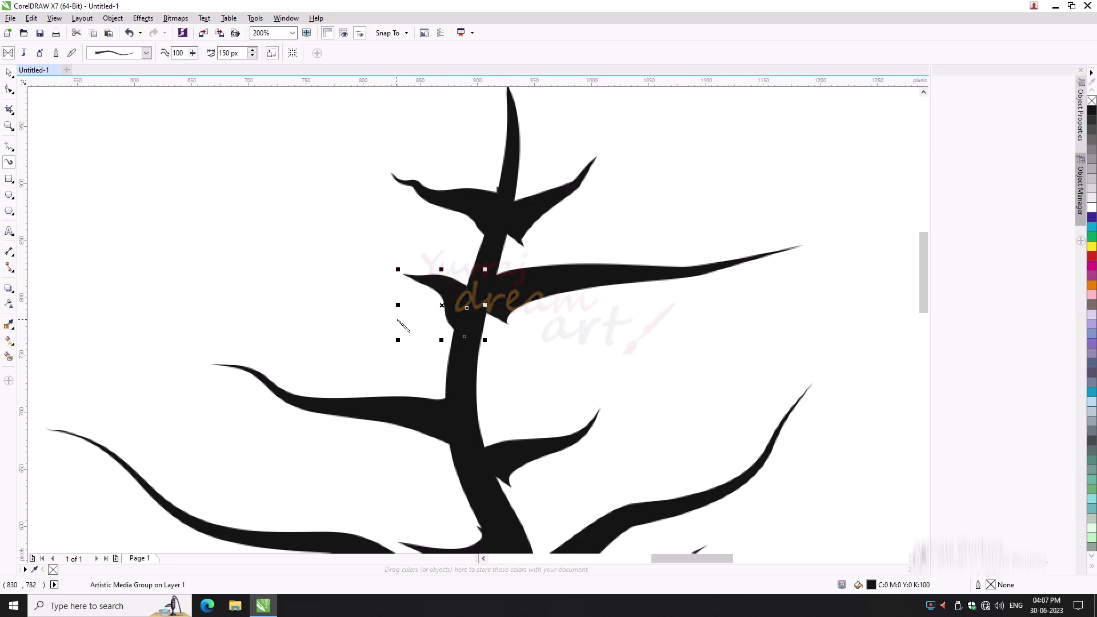
Reshape the lower edge of the upper-right branch through node editing
{"action": "key", "text": "F10"}
{"action": "left_click", "coordinate": [519, 220]}
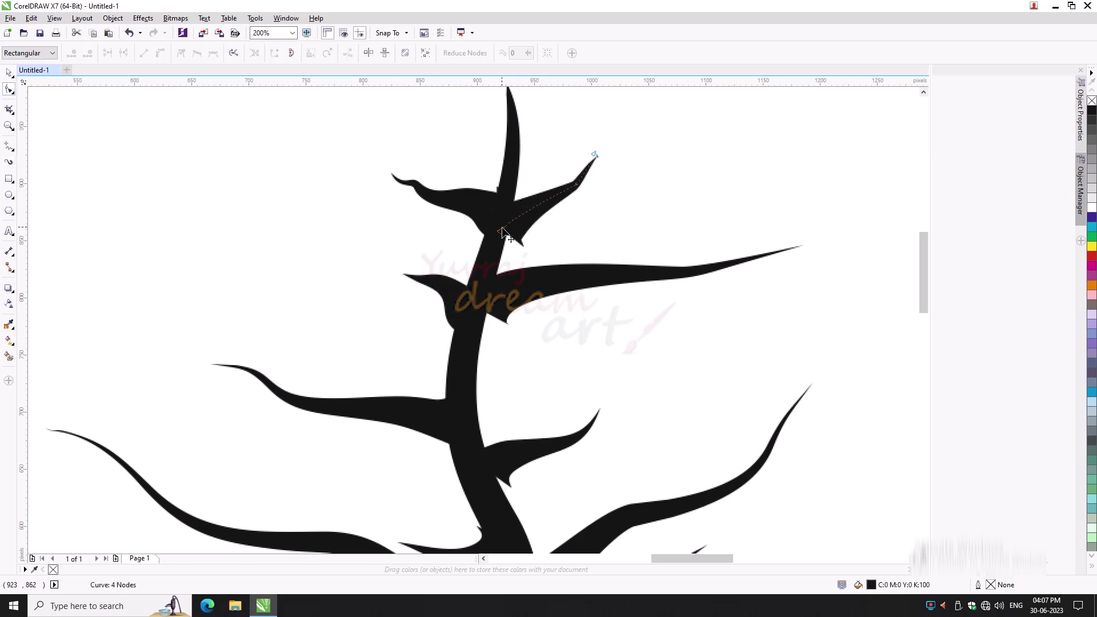
{"action": "left_click_drag", "start_coordinate": [515, 217], "coordinate": [517, 230]}
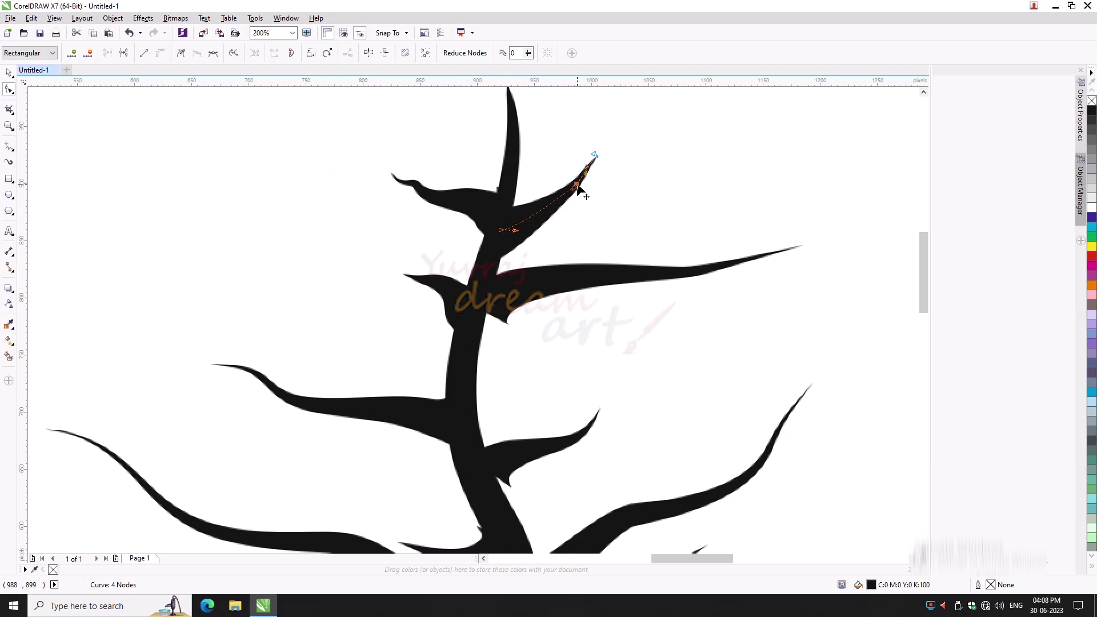
{"action": "left_click", "coordinate": [448, 210]}
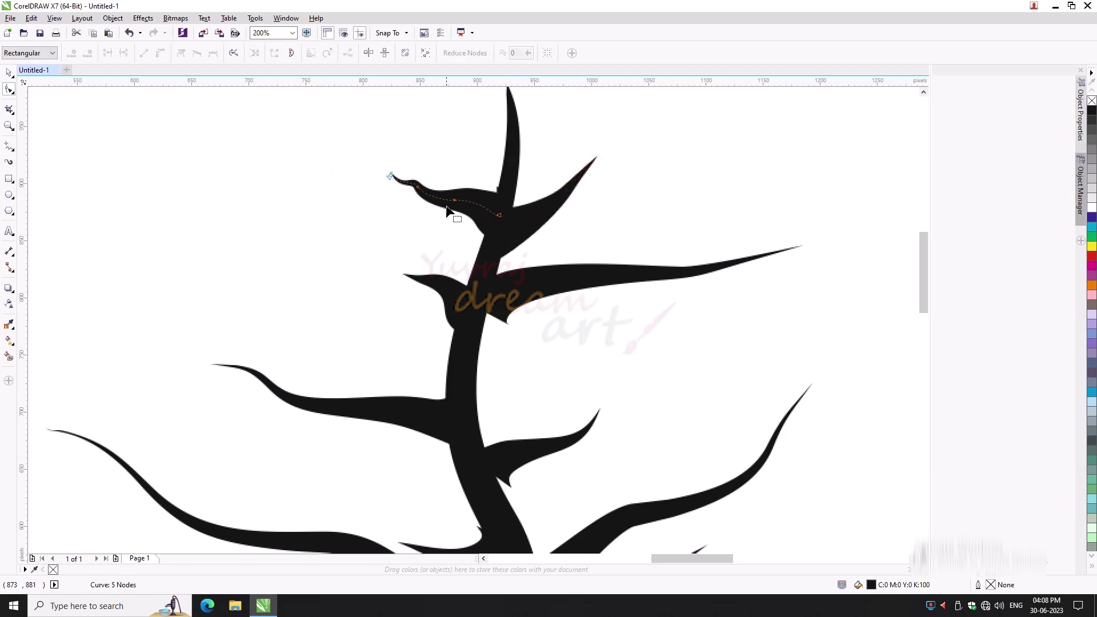
Bend the middle-right branch's base, upper edge and tip into a smoother curve
{"action": "left_click", "coordinate": [500, 292]}
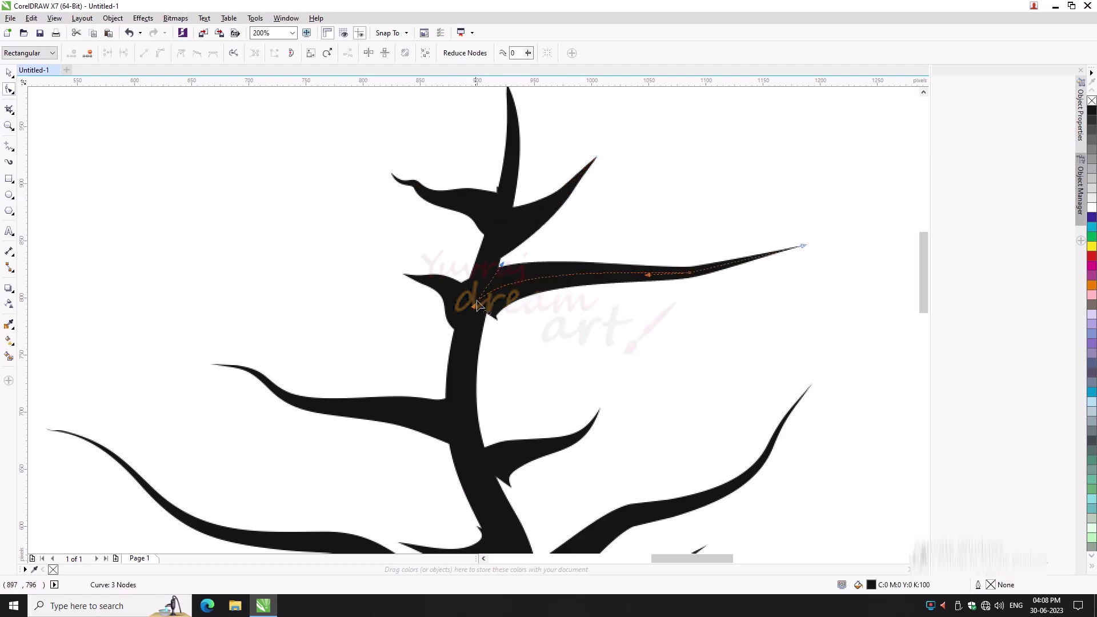
{"action": "left_click_drag", "start_coordinate": [502, 265], "coordinate": [511, 333]}
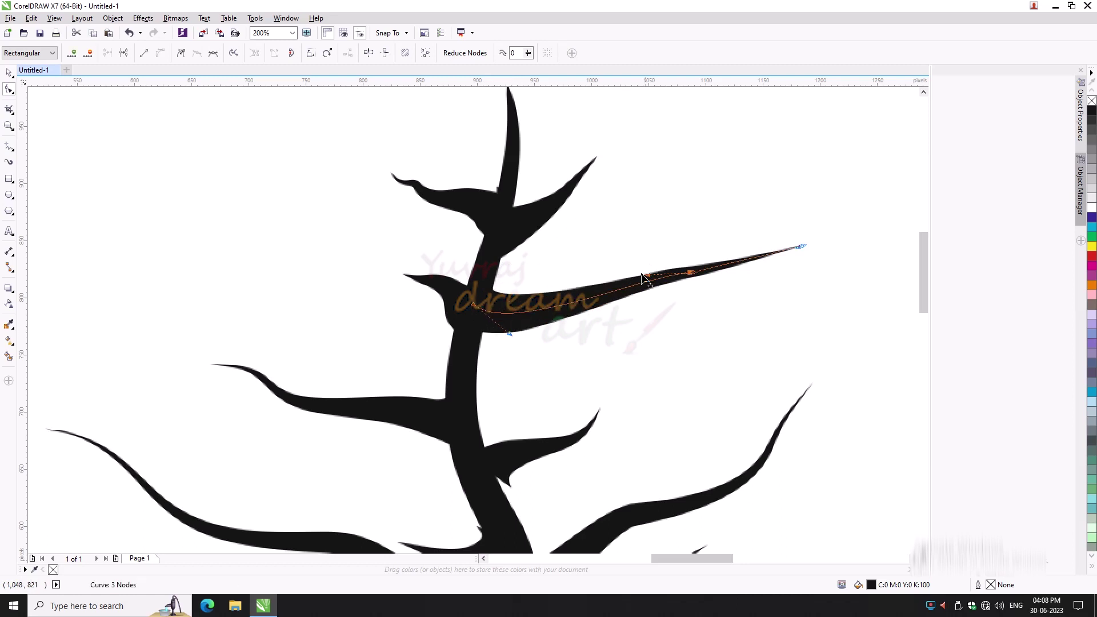
{"action": "left_click", "coordinate": [690, 273]}
{"action": "mouse_move", "coordinate": [695, 276]}
{"action": "left_mouse_down"}
{"action": "mouse_move", "coordinate": [695, 259]}
{"action": "mouse_move", "coordinate": [582, 334]}
{"action": "left_mouse_up"}
{"action": "left_click", "coordinate": [800, 247]}
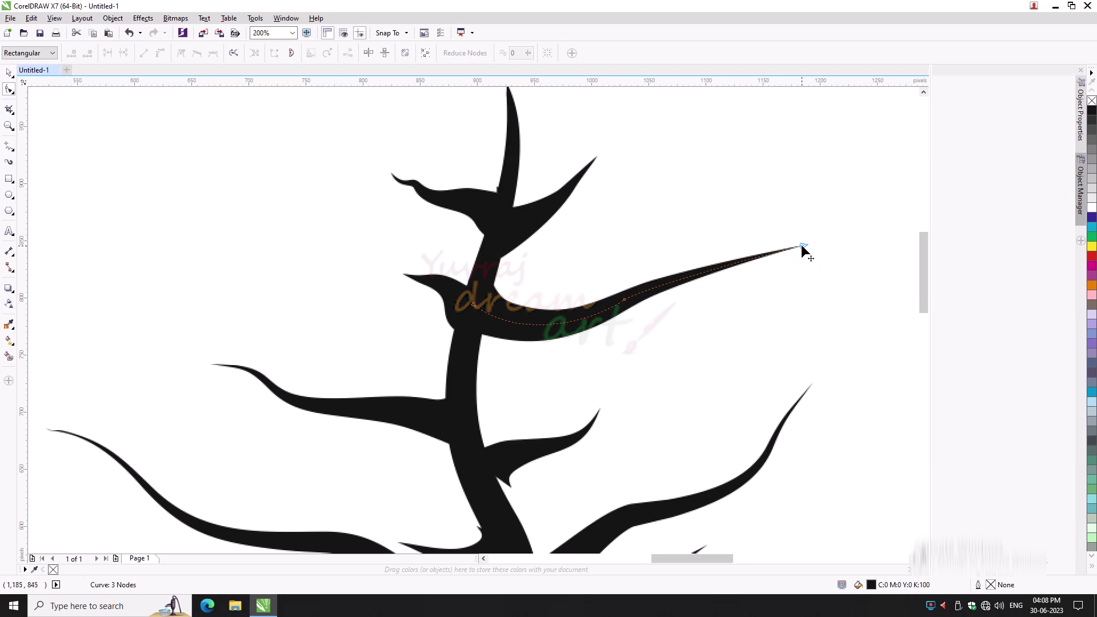
{"action": "left_click_drag", "start_coordinate": [803, 245], "coordinate": [741, 238]}
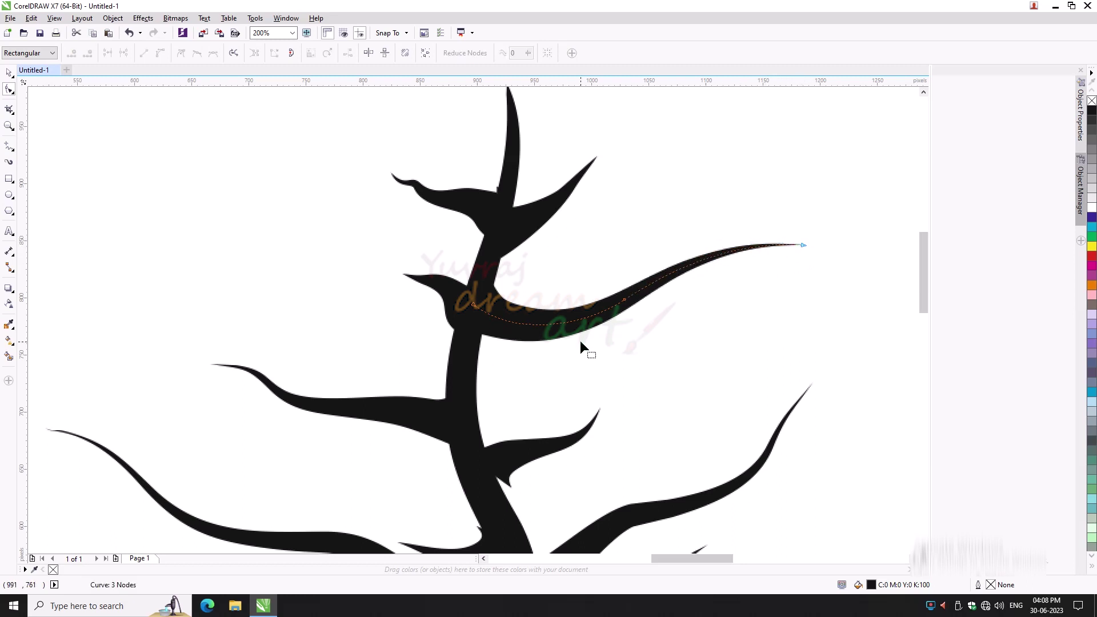
Lengthen the left branch's tip outward and snap its end node onto the trunk
{"action": "left_click", "coordinate": [445, 293]}
{"action": "left_click_drag", "start_coordinate": [392, 267], "coordinate": [306, 235]}
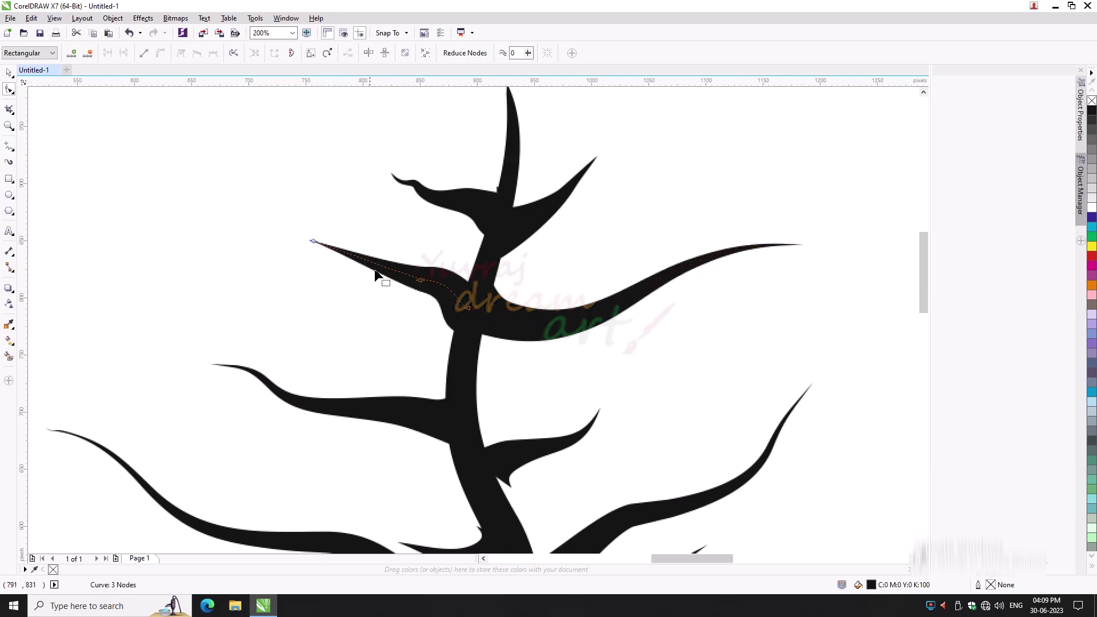
{"action": "left_click", "coordinate": [422, 281]}
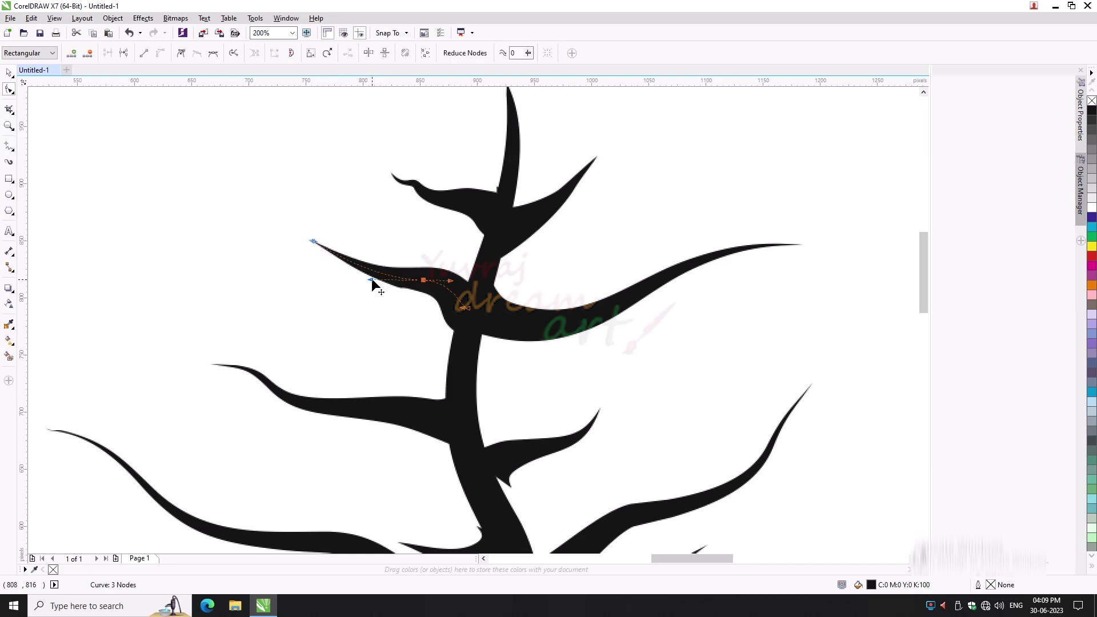
{"action": "left_click_drag", "start_coordinate": [371, 279], "coordinate": [324, 276]}
{"action": "left_click_drag", "start_coordinate": [463, 310], "coordinate": [461, 306]}
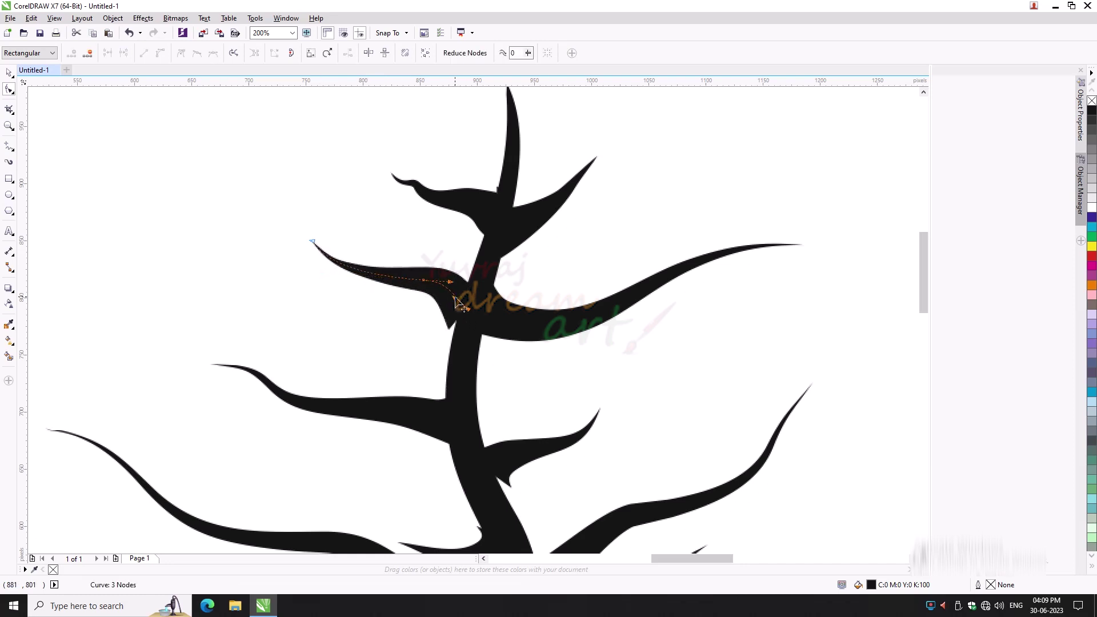
{"action": "scroll", "coordinate": [404, 338], "scroll_direction": "down", "scroll_amount": 2}
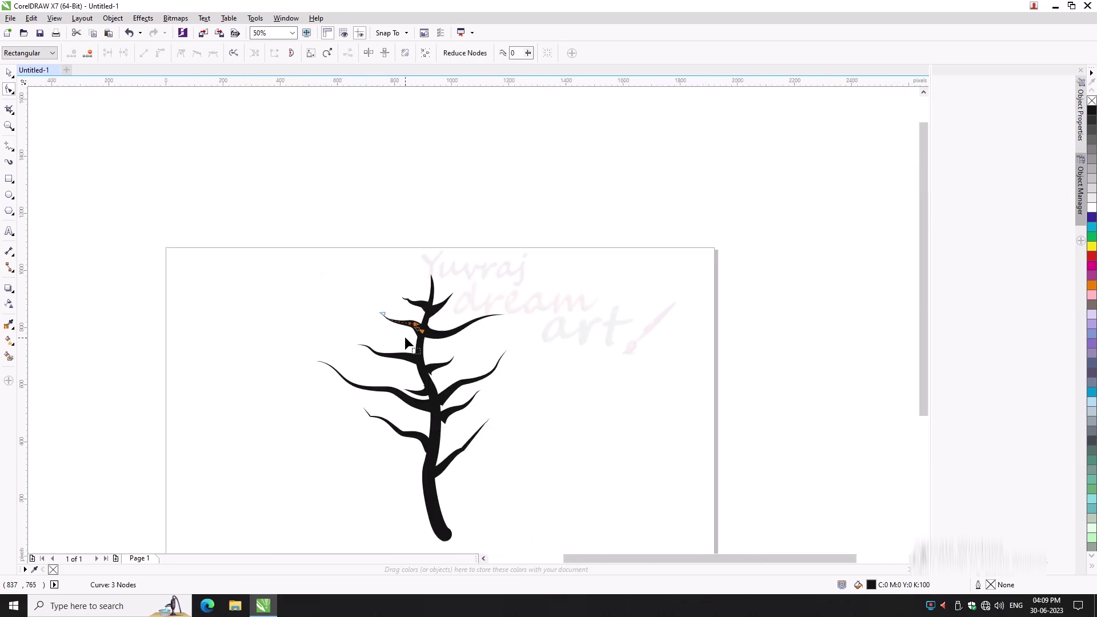
{"action": "scroll", "coordinate": [579, 530], "scroll_direction": "up", "scroll_amount": 1}
{"action": "scroll", "coordinate": [268, 415], "scroll_direction": "up", "scroll_amount": 2}
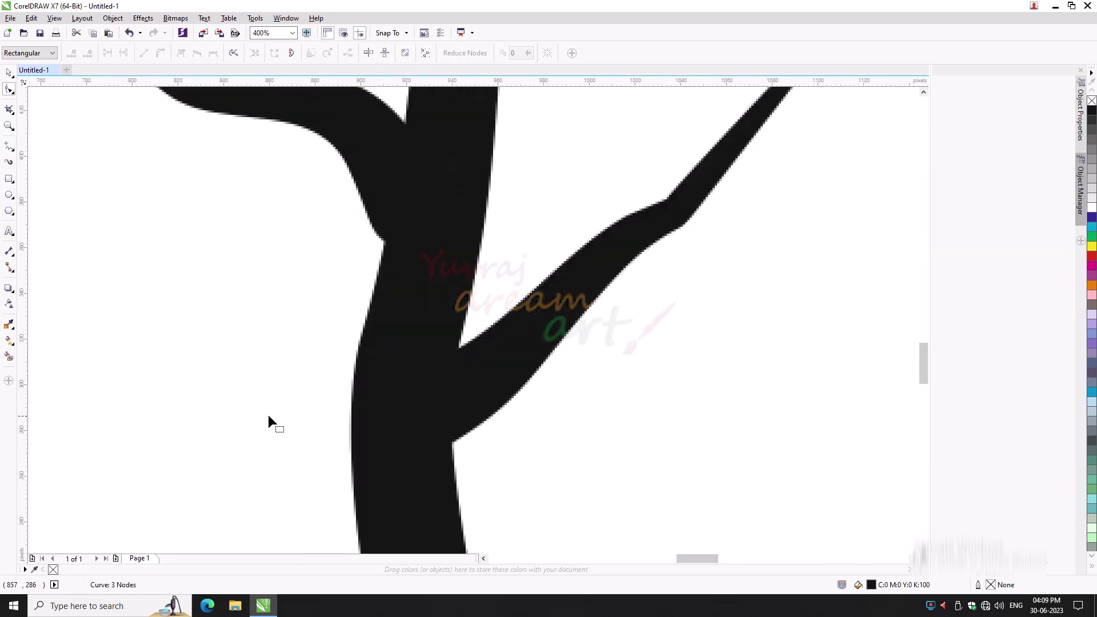
{"action": "scroll", "coordinate": [269, 415], "scroll_direction": "down", "scroll_amount": 2}
{"action": "scroll", "coordinate": [400, 355], "scroll_direction": "up", "scroll_amount": 1}
{"action": "key", "text": "Escape"}
Smooth the lower-right branch's curve and extend its tip up to the right
{"action": "left_click", "coordinate": [325, 379]}
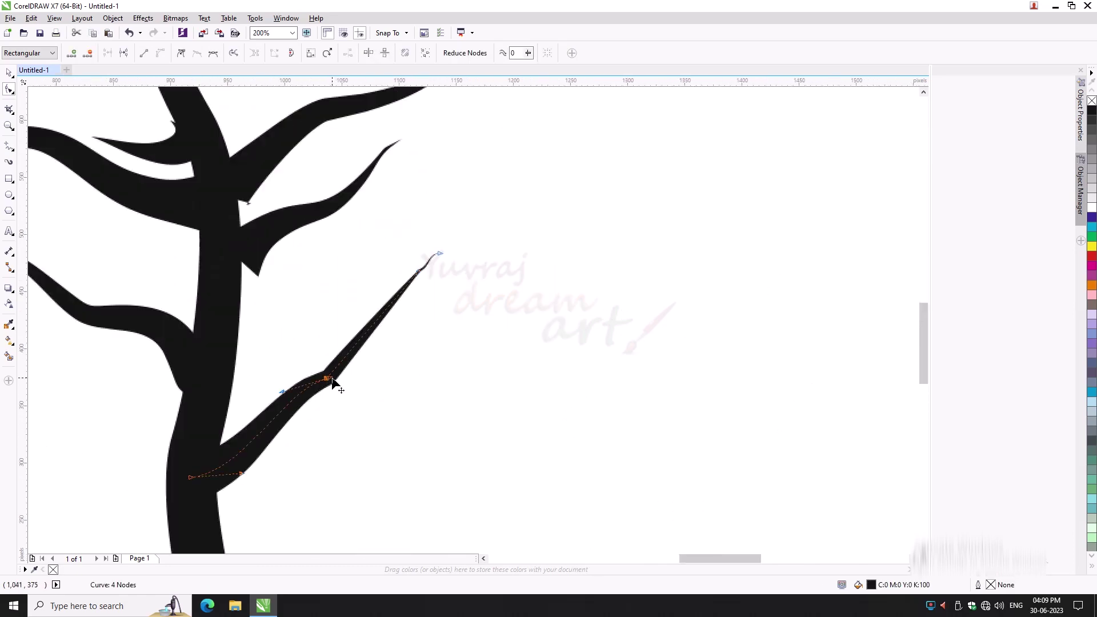
{"action": "left_click_drag", "start_coordinate": [343, 375], "coordinate": [378, 363]}
{"action": "left_click_drag", "start_coordinate": [439, 254], "coordinate": [462, 237]}
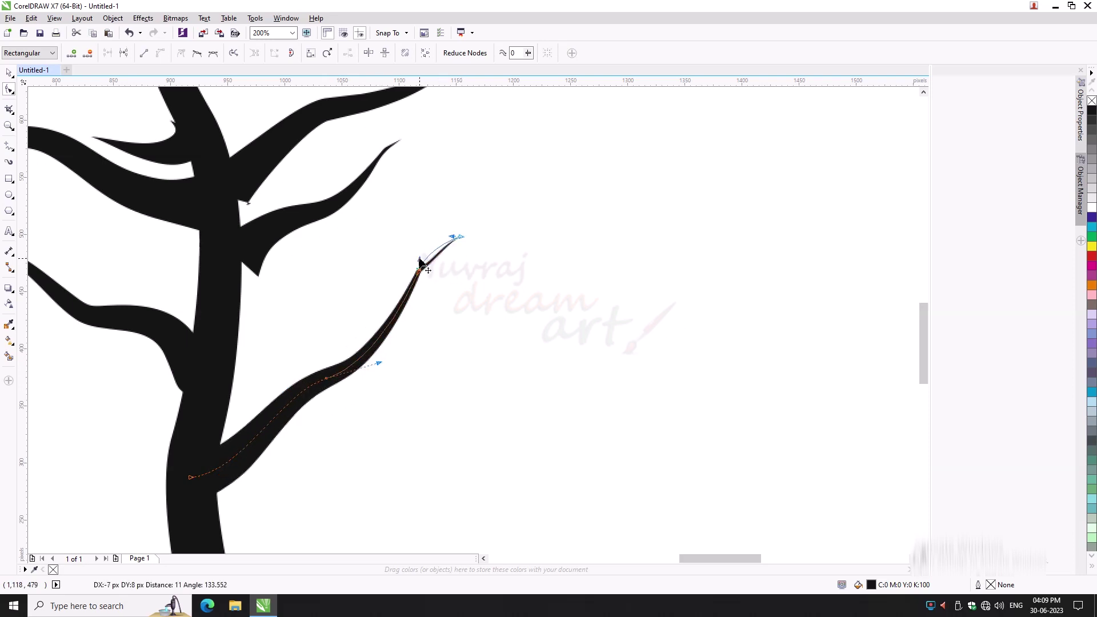
{"action": "scroll", "coordinate": [212, 449], "scroll_direction": "down", "scroll_amount": 5}
{"action": "scroll", "coordinate": [98, 362], "scroll_direction": "up", "scroll_amount": 5}
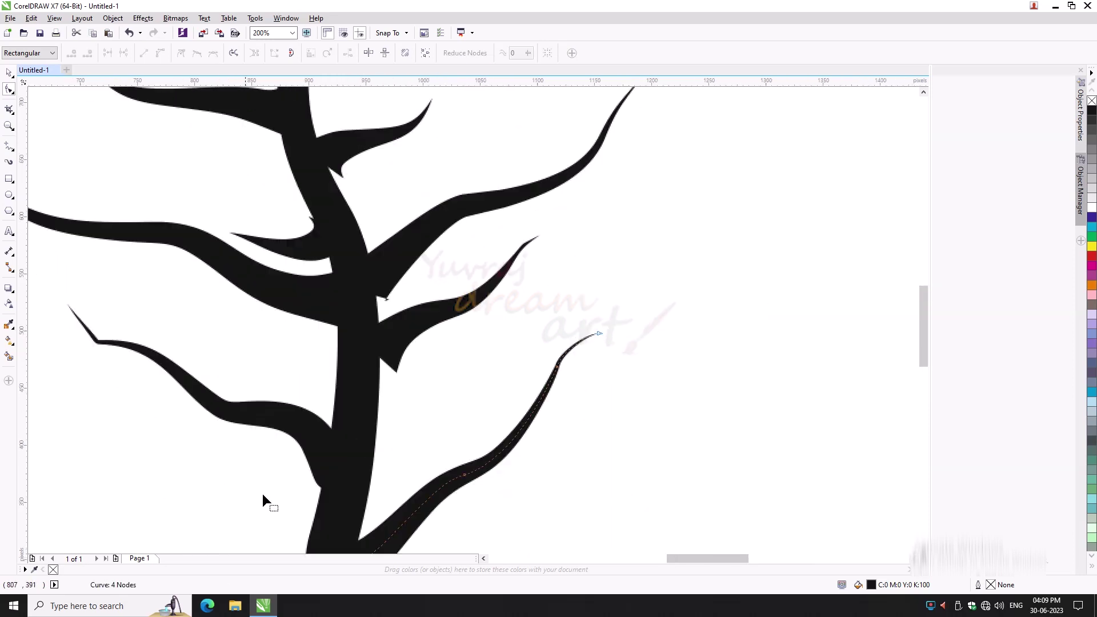
Tuck the lower-left branch's base into the trunk and stretch its tip further left
{"action": "left_click", "coordinate": [564, 473]}
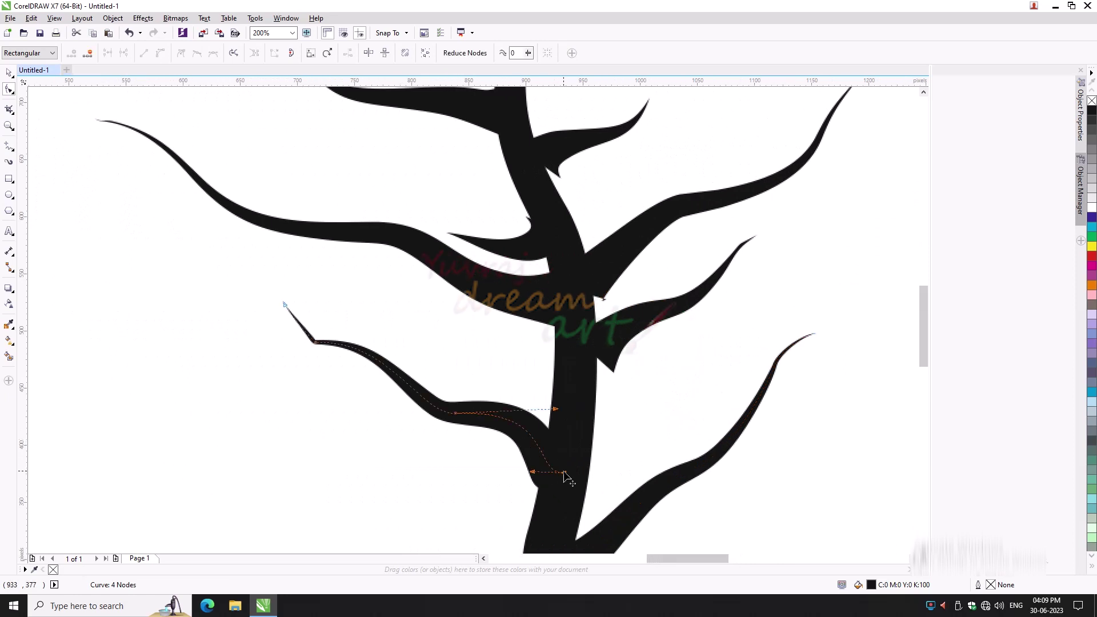
{"action": "left_click_drag", "start_coordinate": [534, 473], "coordinate": [563, 473]}
{"action": "left_click_drag", "start_coordinate": [557, 409], "coordinate": [558, 431]}
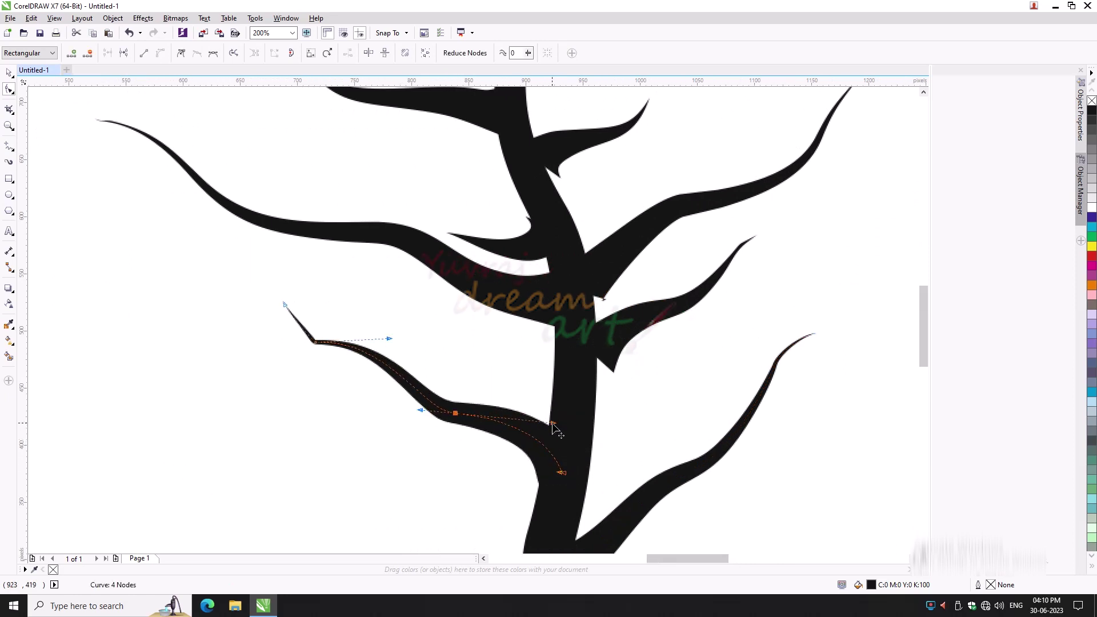
{"action": "left_click_drag", "start_coordinate": [421, 407], "coordinate": [389, 402]}
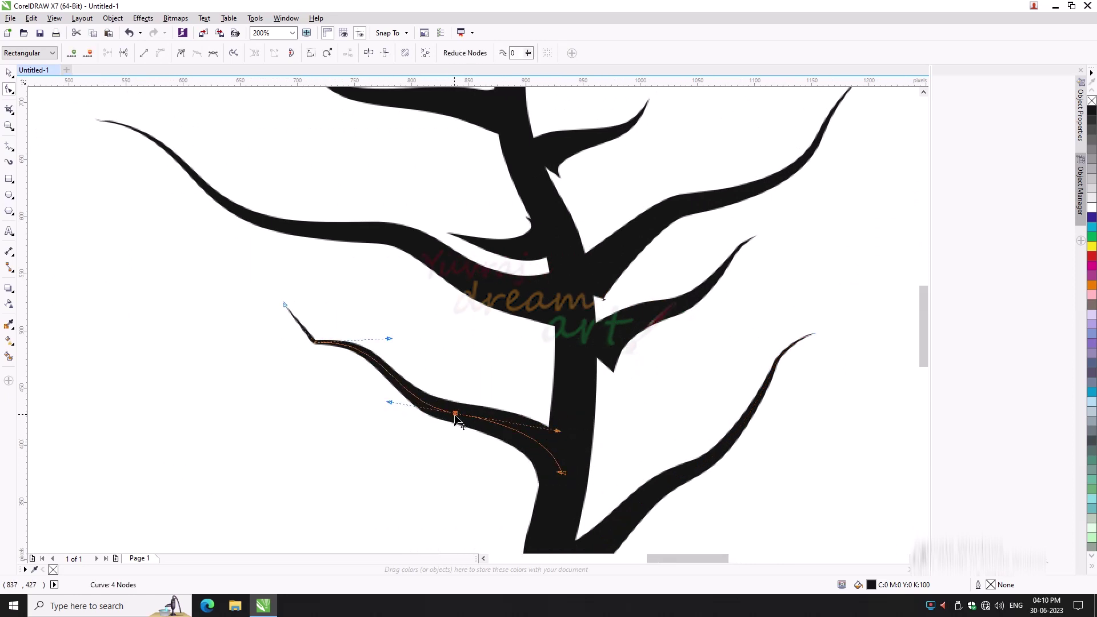
{"action": "left_click_drag", "start_coordinate": [557, 432], "coordinate": [559, 466]}
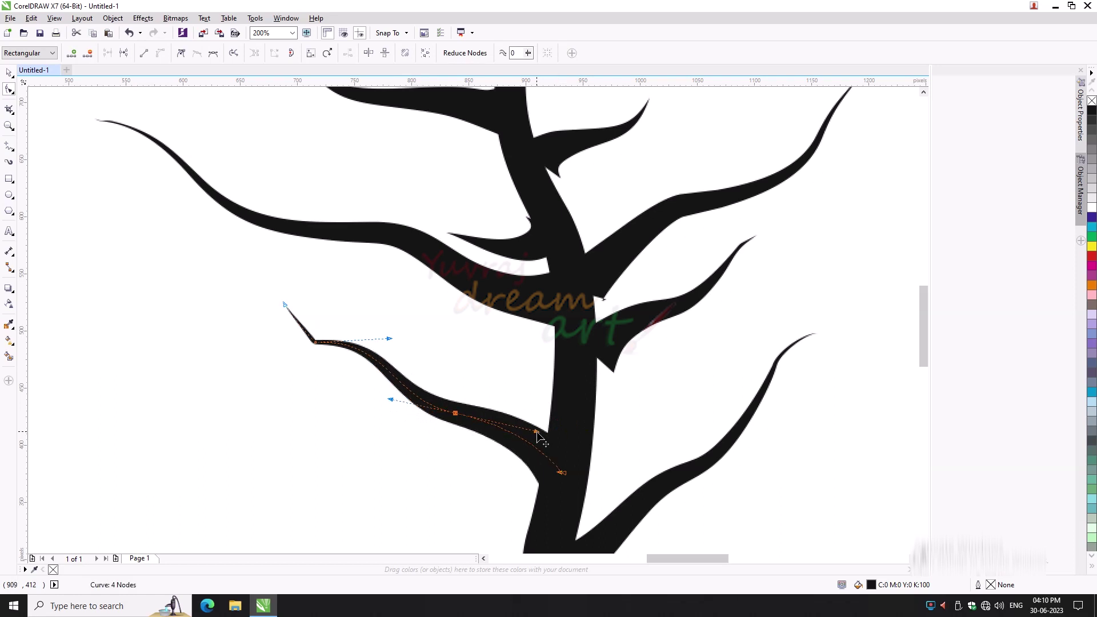
{"action": "left_click", "coordinate": [312, 341]}
{"action": "left_click_drag", "start_coordinate": [286, 309], "coordinate": [225, 311]}
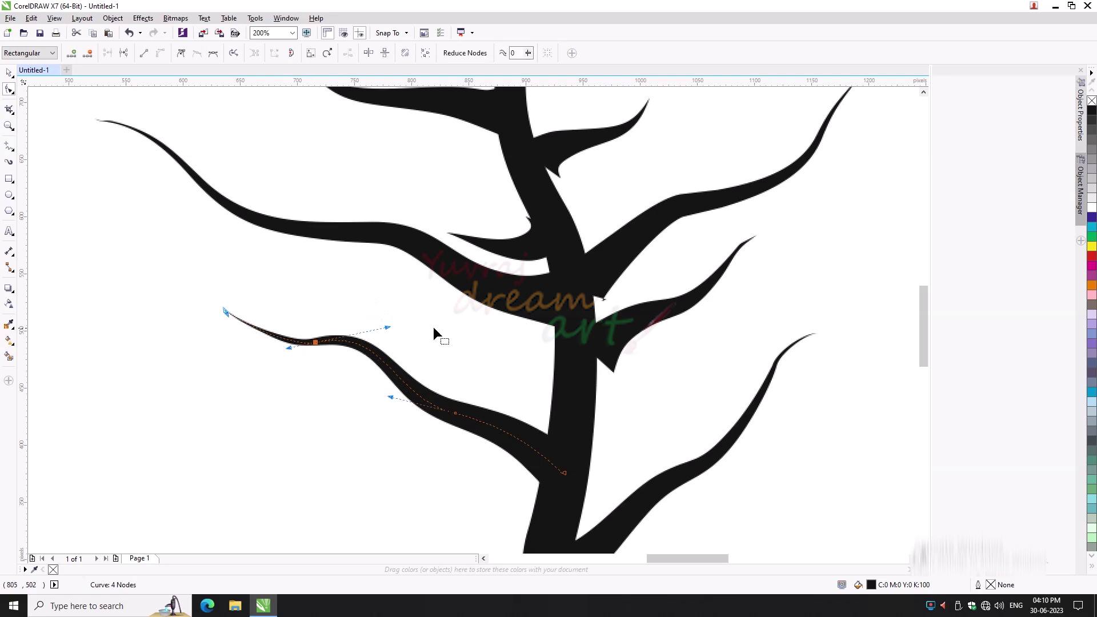
{"action": "left_click_drag", "start_coordinate": [389, 332], "coordinate": [369, 335]}
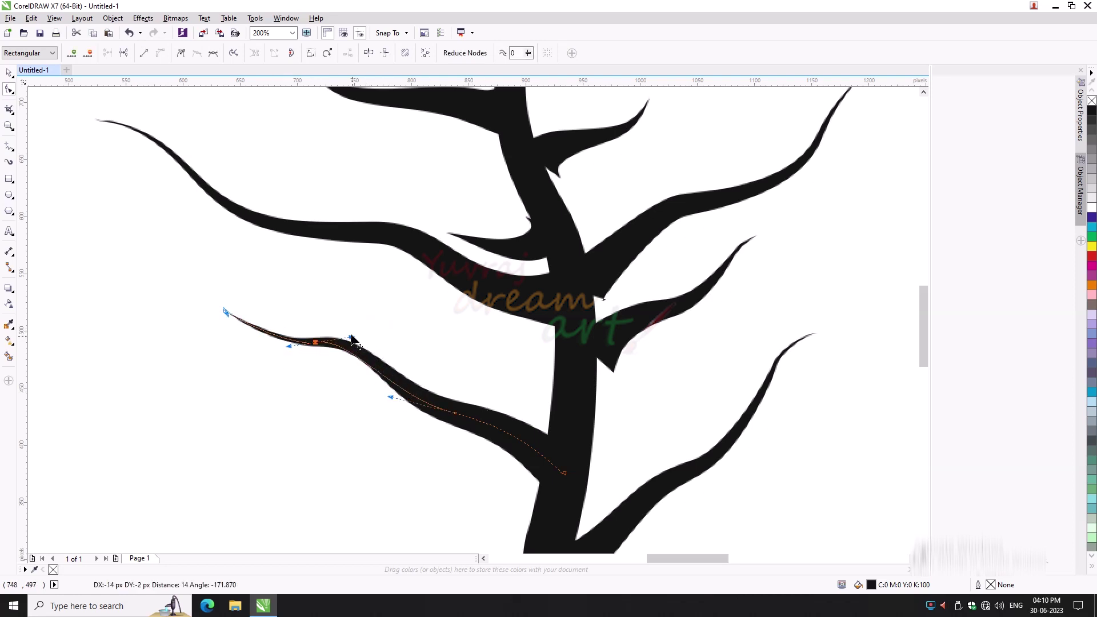
{"action": "left_click_drag", "start_coordinate": [224, 311], "coordinate": [205, 299]}
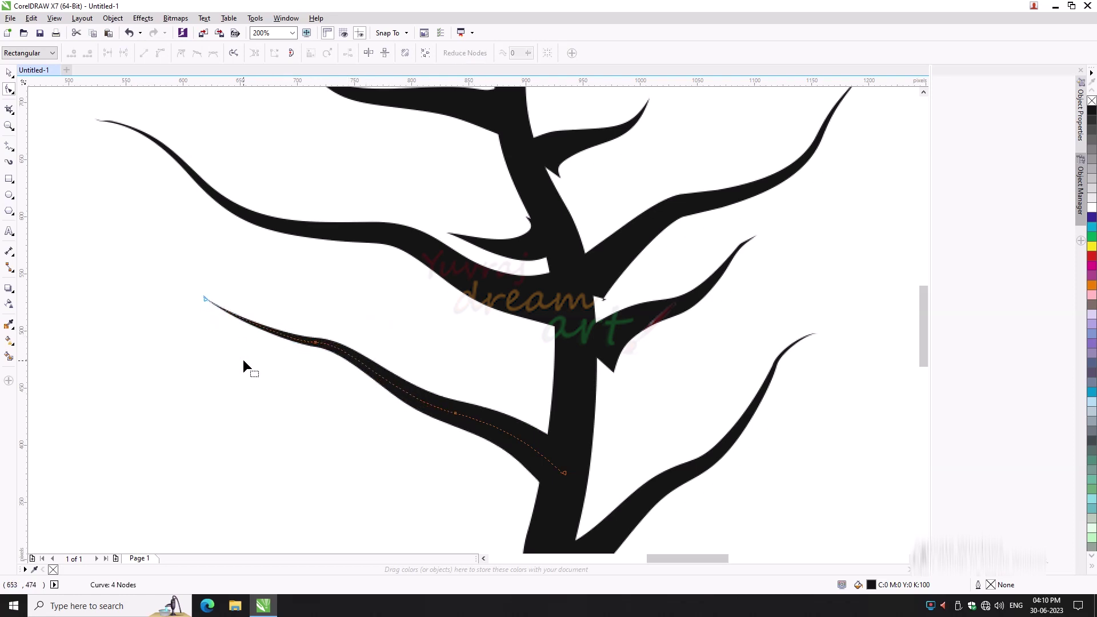
{"action": "scroll", "coordinate": [293, 410], "scroll_direction": "down", "scroll_amount": 2}
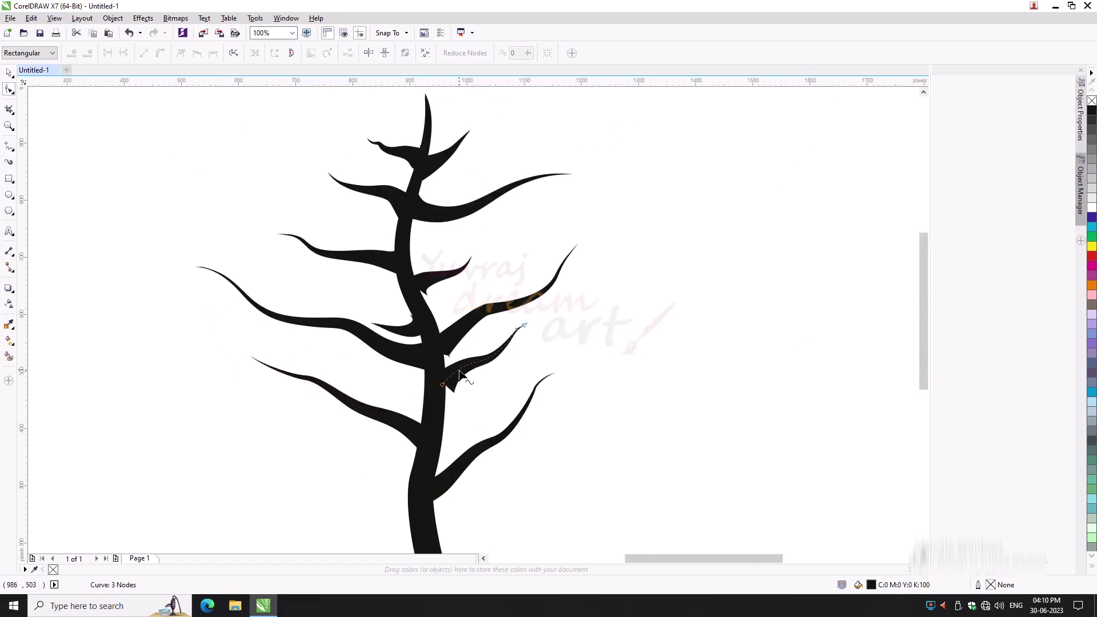
Undo the small unwanted branch and move the right branch lower on the trunk
{"action": "key", "text": "ctrl+z"}
{"action": "key", "text": "ctrl+z"}
{"action": "key", "text": "ctrl+z"}
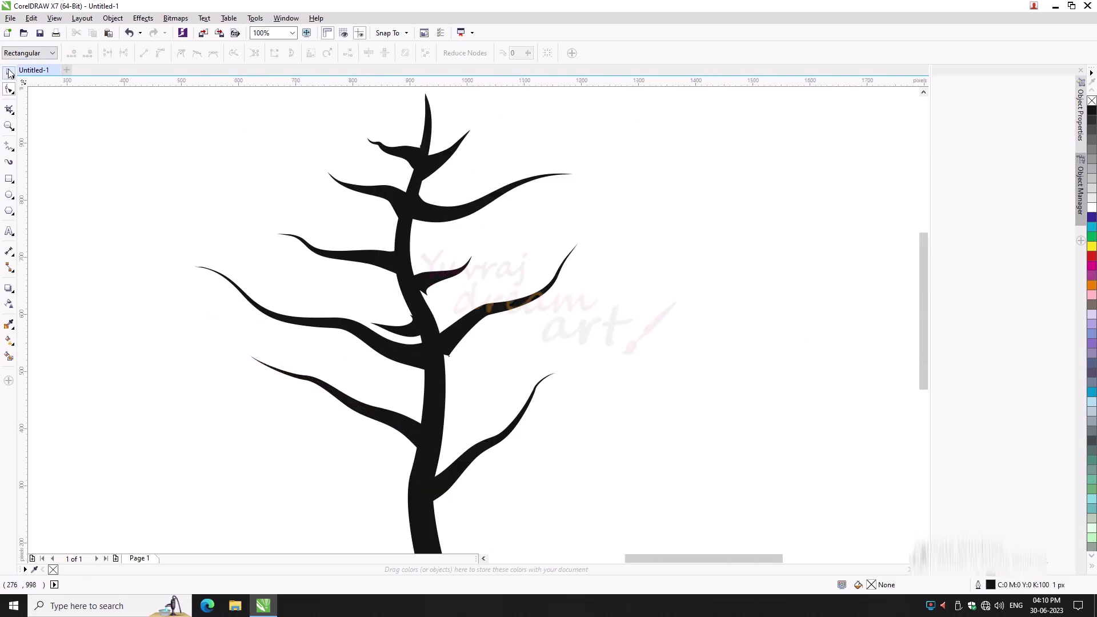
{"action": "left_click", "coordinate": [10, 73]}
{"action": "left_click", "coordinate": [468, 340]}
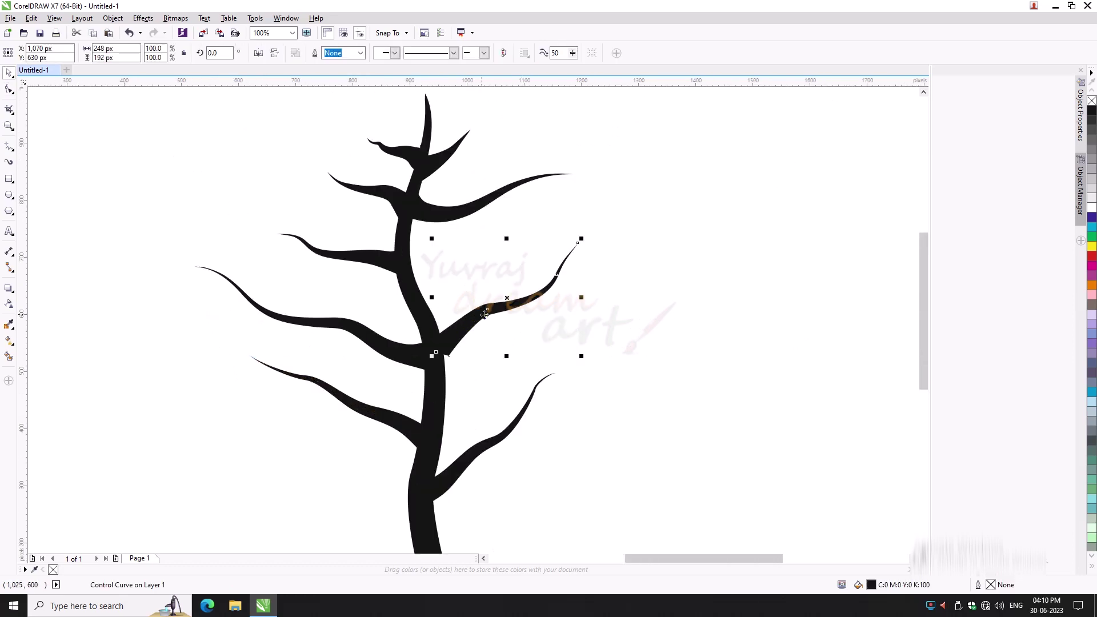
{"action": "left_click_drag", "start_coordinate": [485, 314], "coordinate": [486, 341]}
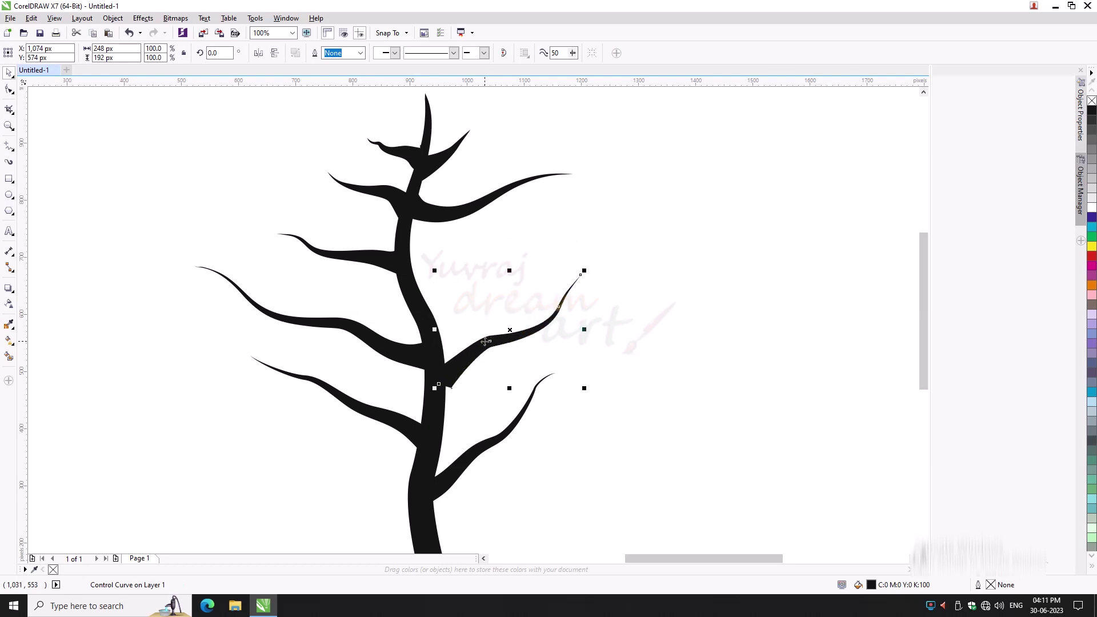
Smooth the lower-right branch's middle and stretch its tip further right
{"action": "key", "text": "F10"}
{"action": "scroll", "coordinate": [439, 384], "scroll_direction": "up", "scroll_amount": 2}
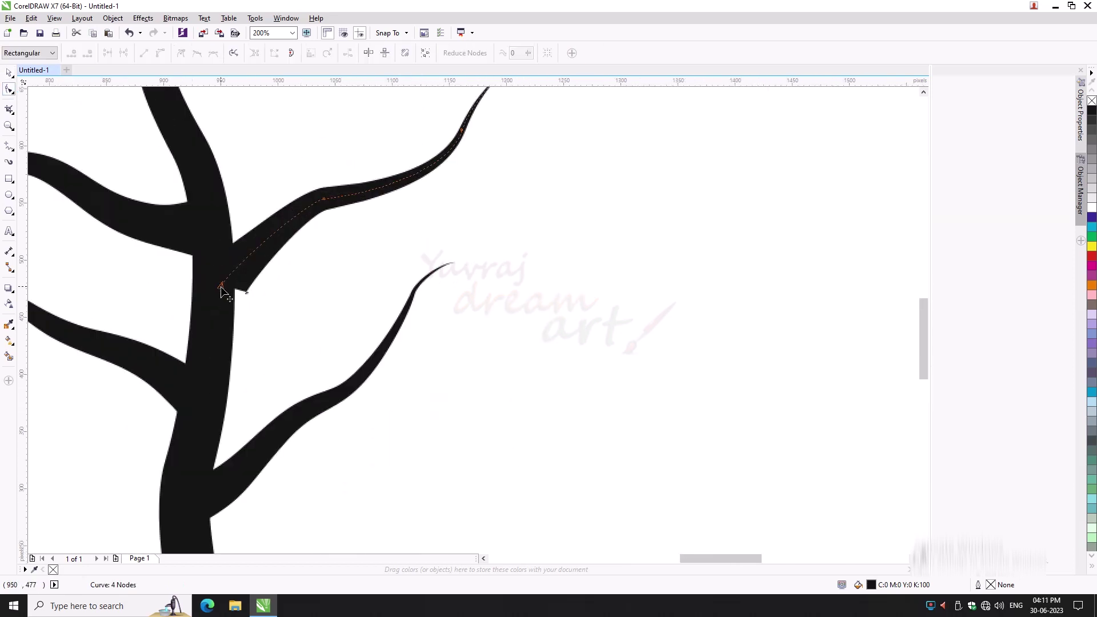
{"action": "left_click_drag", "start_coordinate": [307, 201], "coordinate": [368, 178]}
{"action": "left_click", "coordinate": [320, 198]}
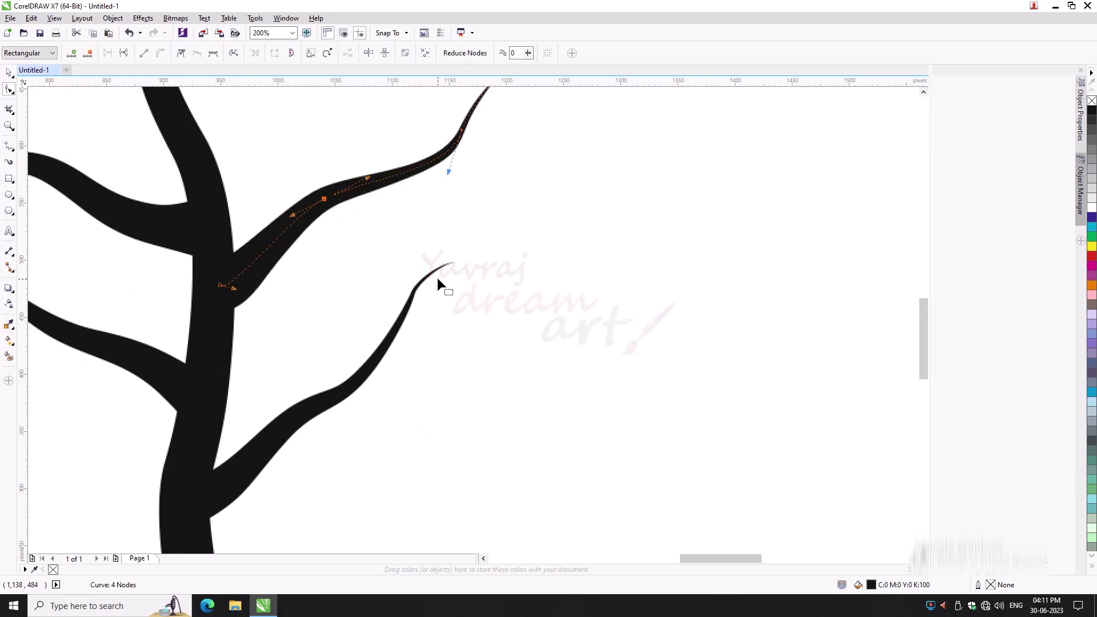
{"action": "scroll", "coordinate": [465, 370], "scroll_direction": "up", "scroll_amount": 3}
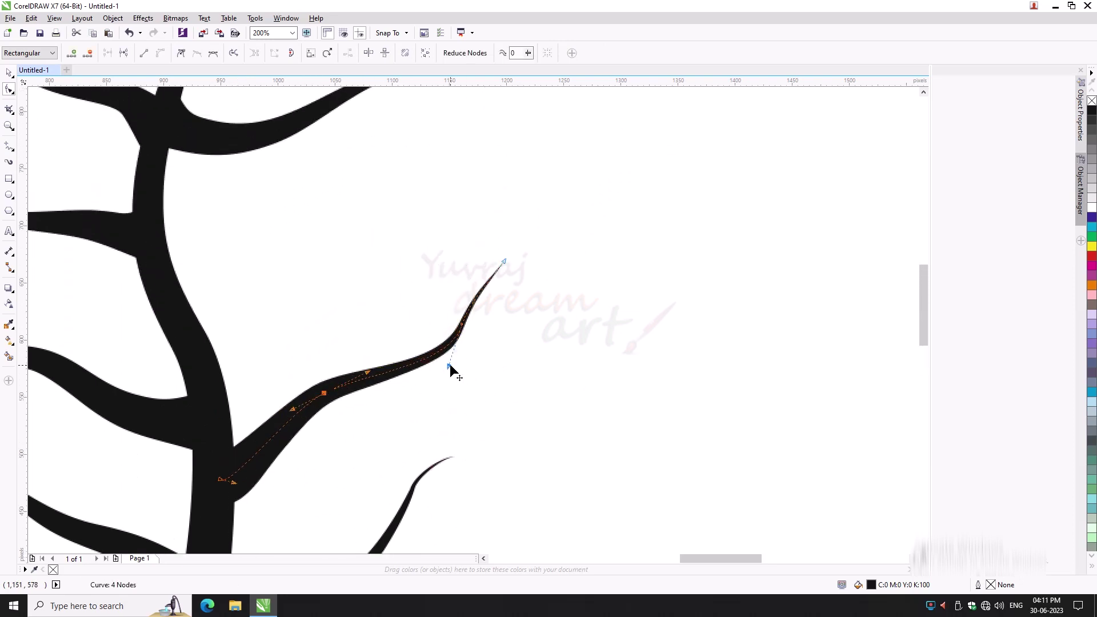
{"action": "left_click_drag", "start_coordinate": [504, 261], "coordinate": [539, 260]}
{"action": "mouse_move", "coordinate": [461, 325]}
{"action": "left_mouse_down"}
{"action": "mouse_move", "coordinate": [489, 330]}
{"action": "mouse_move", "coordinate": [502, 306]}
{"action": "left_mouse_up"}
{"action": "left_click_drag", "start_coordinate": [542, 258], "coordinate": [566, 263]}
{"action": "left_click_drag", "start_coordinate": [502, 314], "coordinate": [500, 311]}
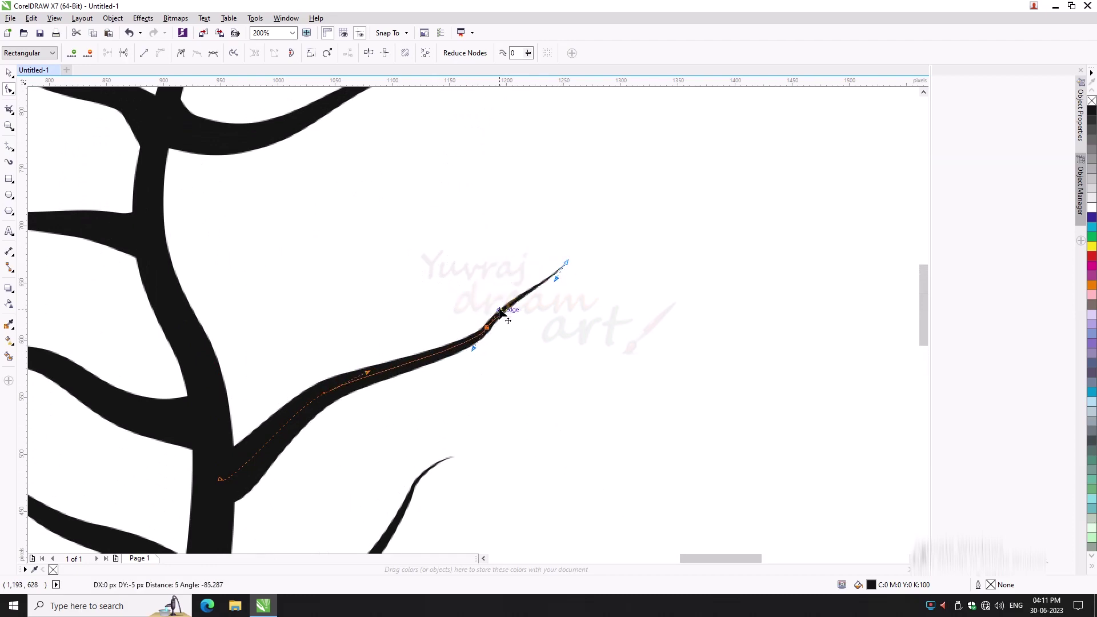
{"action": "left_click", "coordinate": [477, 344]}
{"action": "scroll", "coordinate": [478, 344], "scroll_direction": "down", "scroll_amount": 2}
{"action": "scroll", "coordinate": [405, 372], "scroll_direction": "up", "scroll_amount": 1}
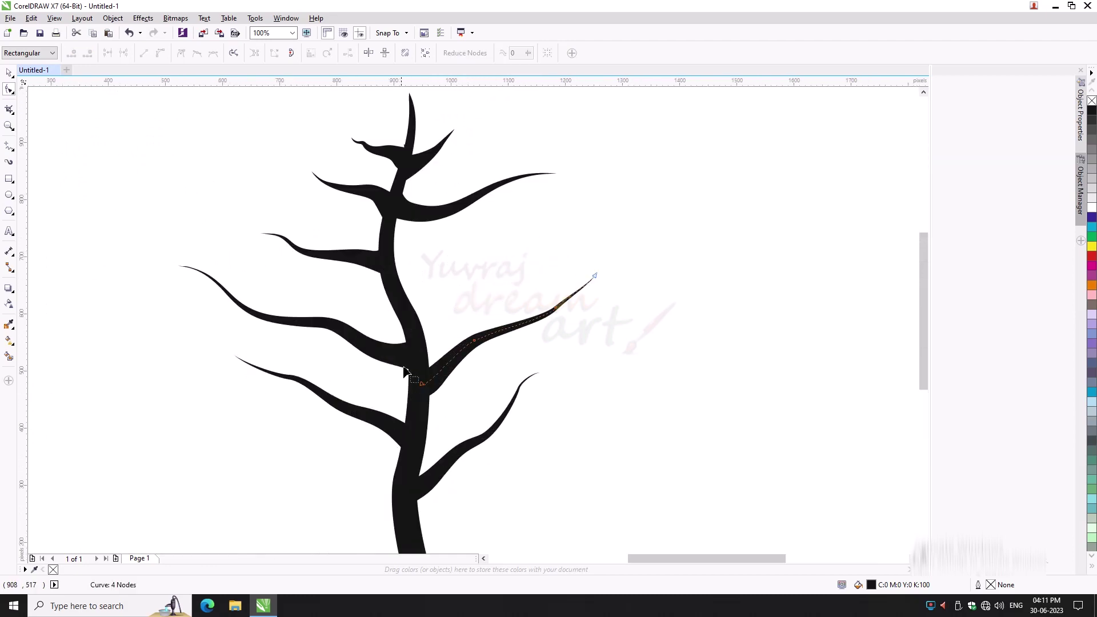
Lower where the upper-right branch joins the trunk and reshape its tip
{"action": "left_click", "coordinate": [401, 216]}
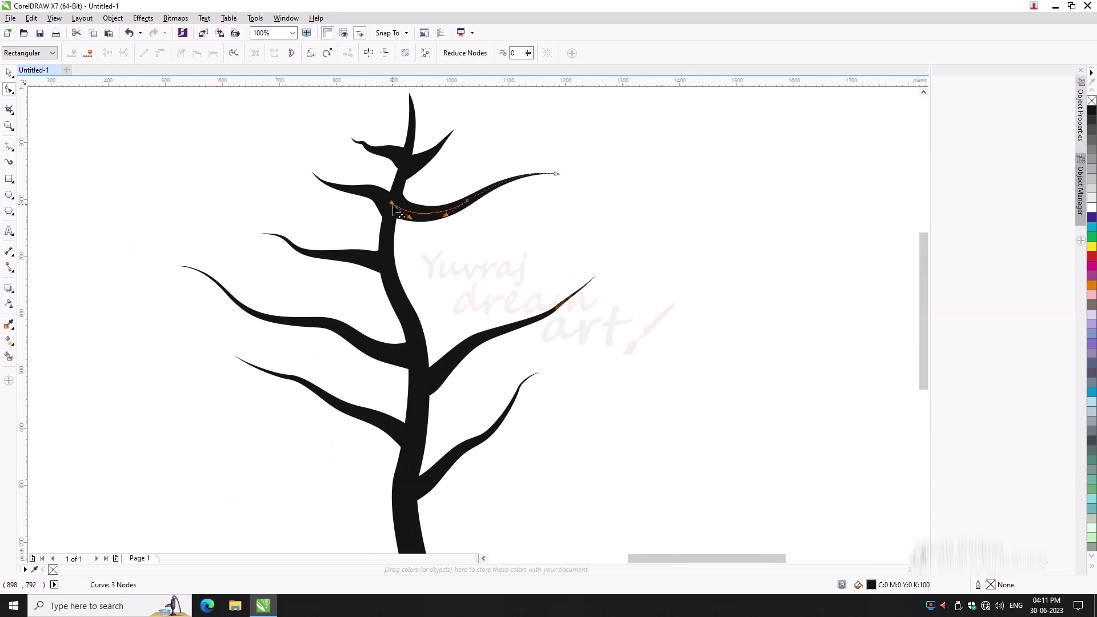
{"action": "mouse_move", "coordinate": [394, 210]}
{"action": "left_mouse_down"}
{"action": "mouse_move", "coordinate": [404, 296]}
{"action": "mouse_move", "coordinate": [424, 284]}
{"action": "left_mouse_up"}
{"action": "scroll", "coordinate": [509, 128], "scroll_direction": "up", "scroll_amount": 1}
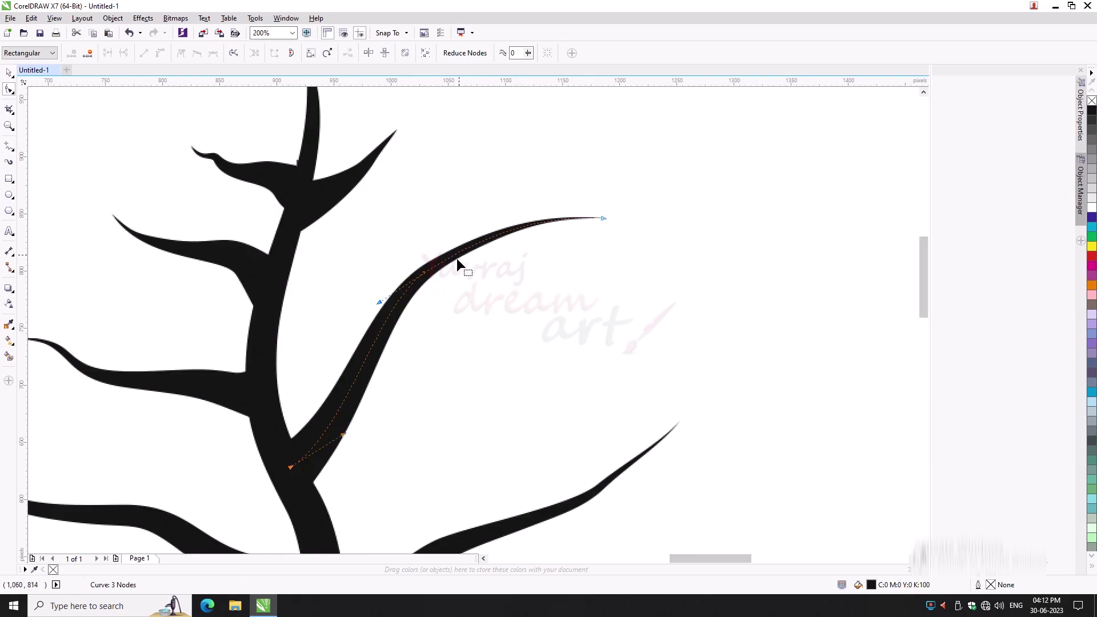
{"action": "left_click", "coordinate": [424, 272]}
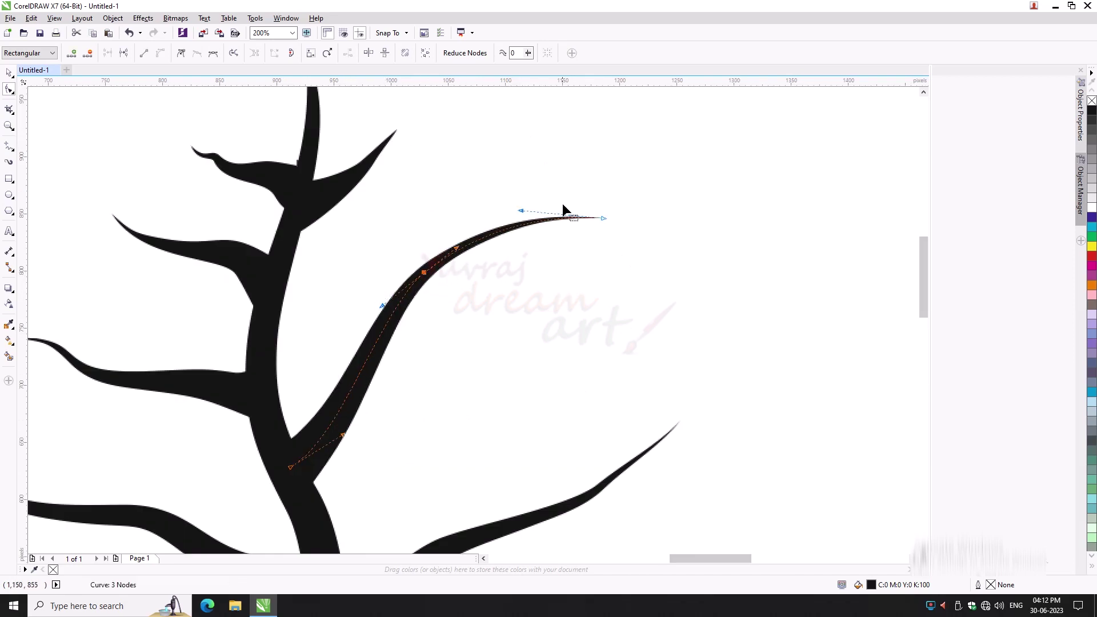
{"action": "left_click_drag", "start_coordinate": [604, 218], "coordinate": [617, 216]}
{"action": "scroll", "coordinate": [526, 282], "scroll_direction": "down", "scroll_amount": 2}
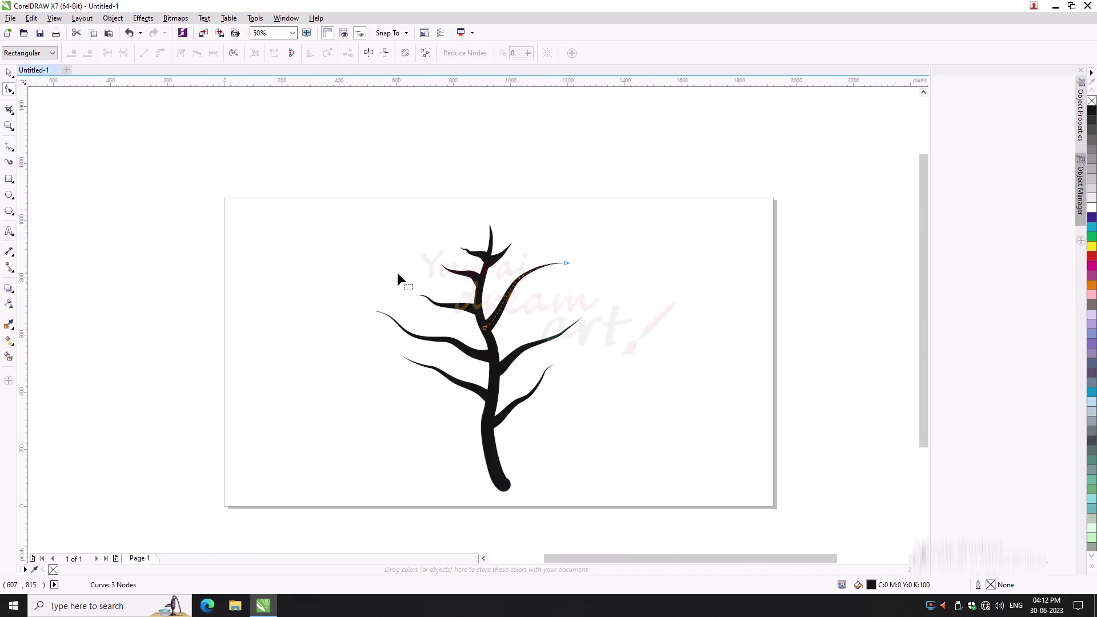
Pull the upper-right branch's middle and tip down and inward
{"action": "left_click", "coordinate": [445, 304]}
{"action": "scroll", "coordinate": [531, 280], "scroll_direction": "up", "scroll_amount": 1}
{"action": "left_click_drag", "start_coordinate": [506, 279], "coordinate": [495, 342]}
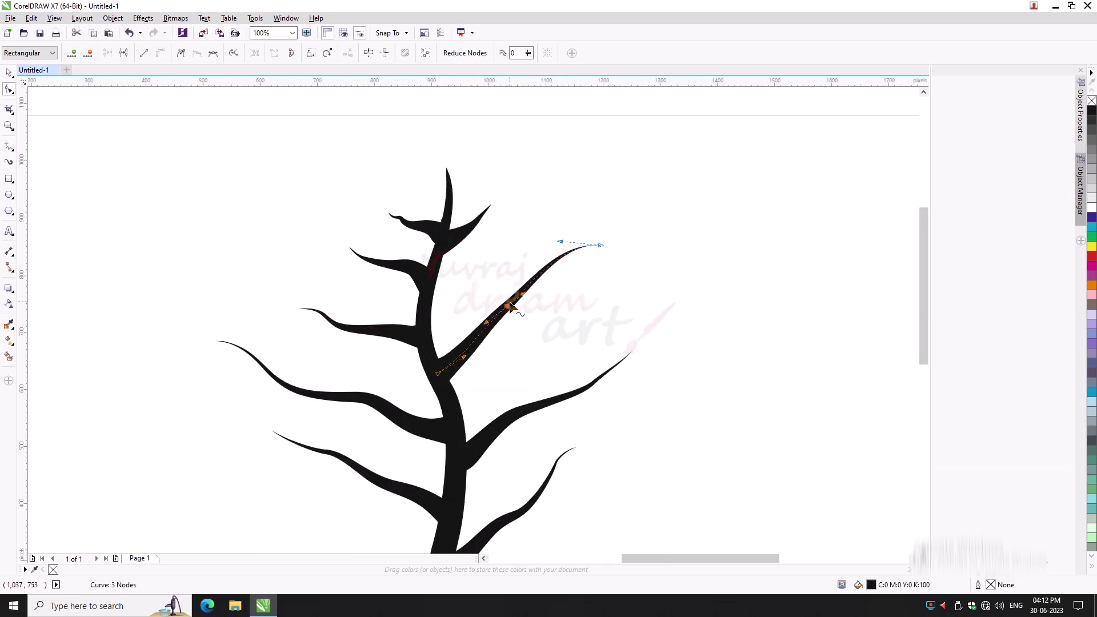
{"action": "left_click_drag", "start_coordinate": [599, 246], "coordinate": [588, 286]}
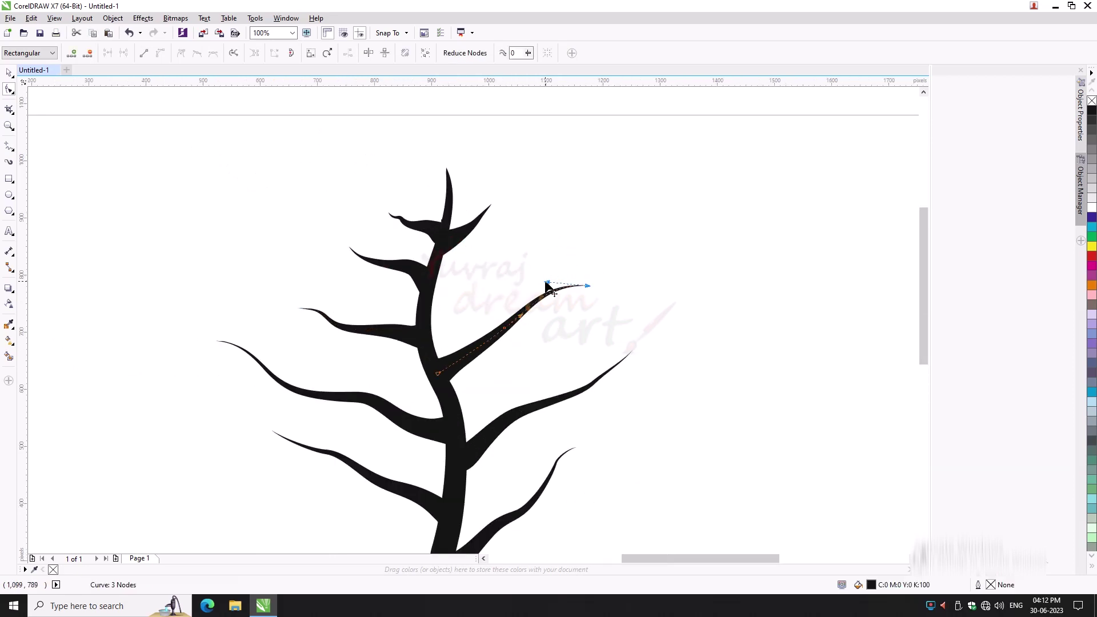
{"action": "left_click_drag", "start_coordinate": [521, 312], "coordinate": [518, 311]}
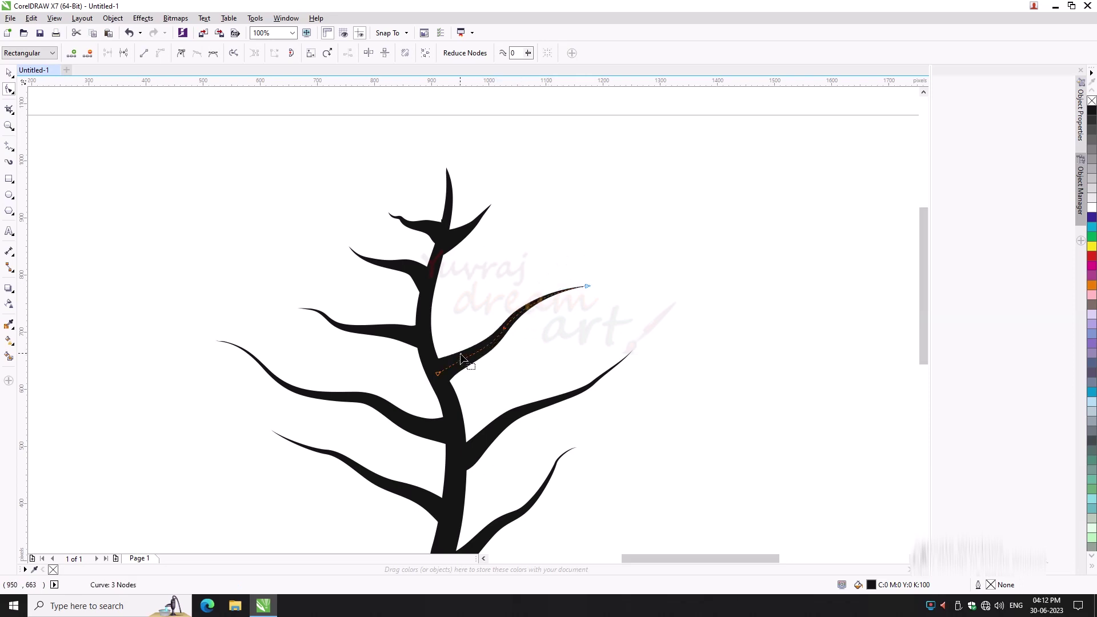
{"action": "left_click", "coordinate": [439, 375]}
{"action": "left_click", "coordinate": [450, 372]}
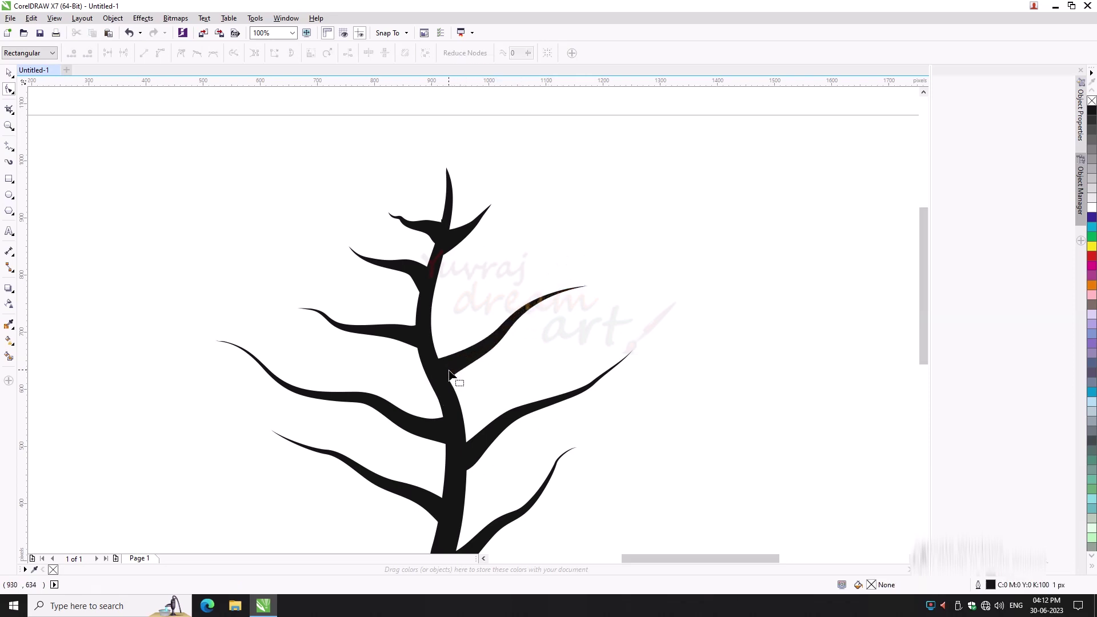
Refine the upper-right branch's bends near its base and shorten its tip
{"action": "left_click", "coordinate": [454, 366]}
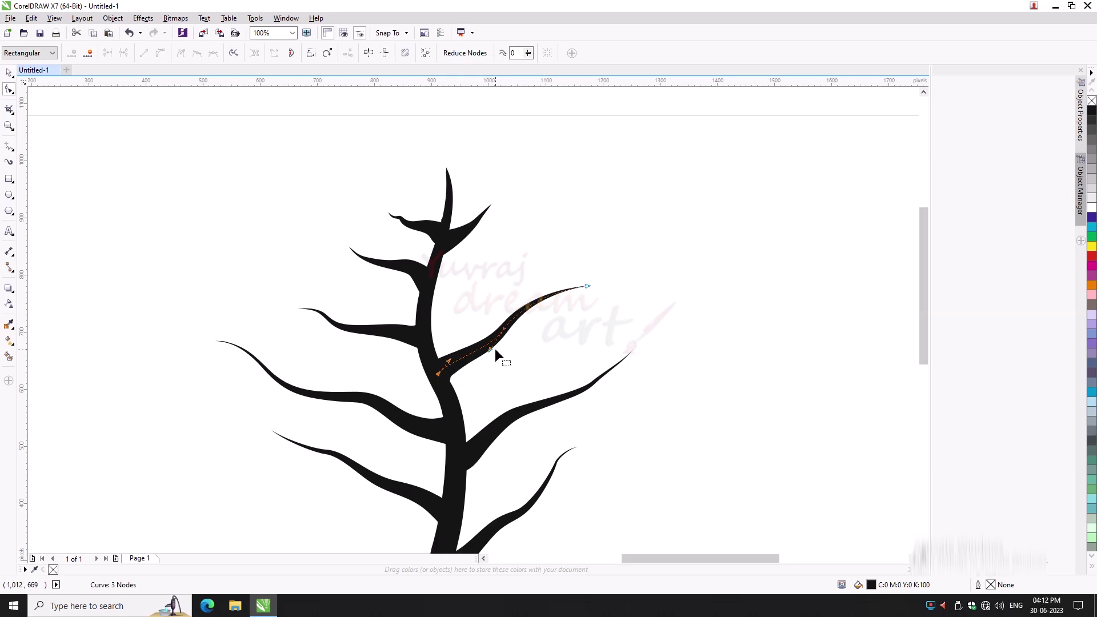
{"action": "left_click_drag", "start_coordinate": [493, 350], "coordinate": [498, 344]}
{"action": "scroll", "coordinate": [491, 356], "scroll_direction": "up", "scroll_amount": 2}
{"action": "left_click_drag", "start_coordinate": [460, 409], "coordinate": [476, 381]}
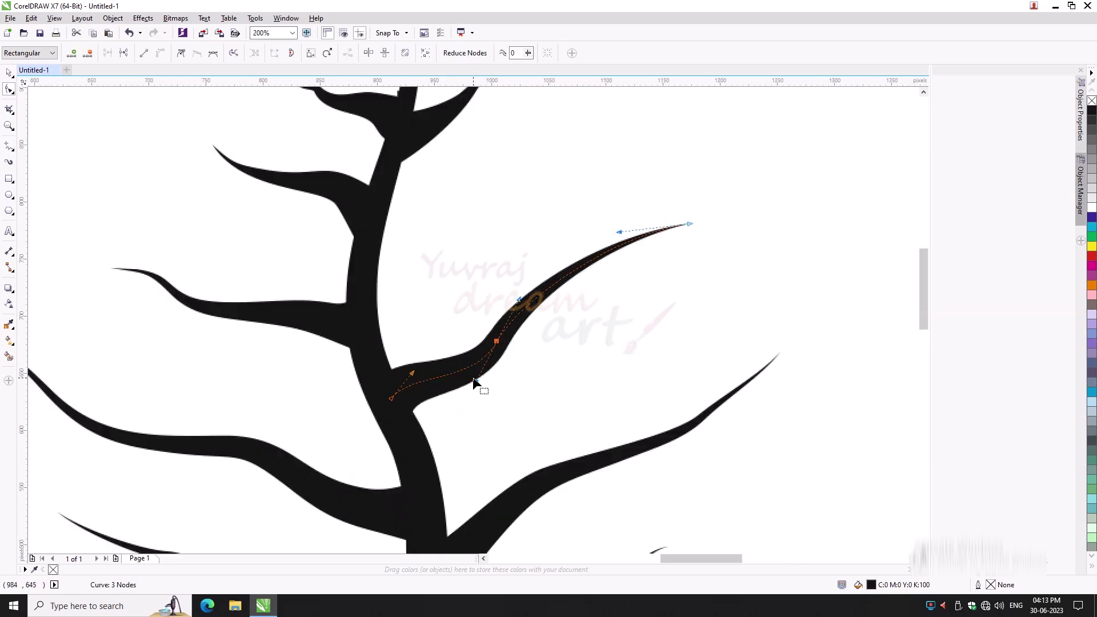
{"action": "left_click_drag", "start_coordinate": [530, 307], "coordinate": [534, 304]}
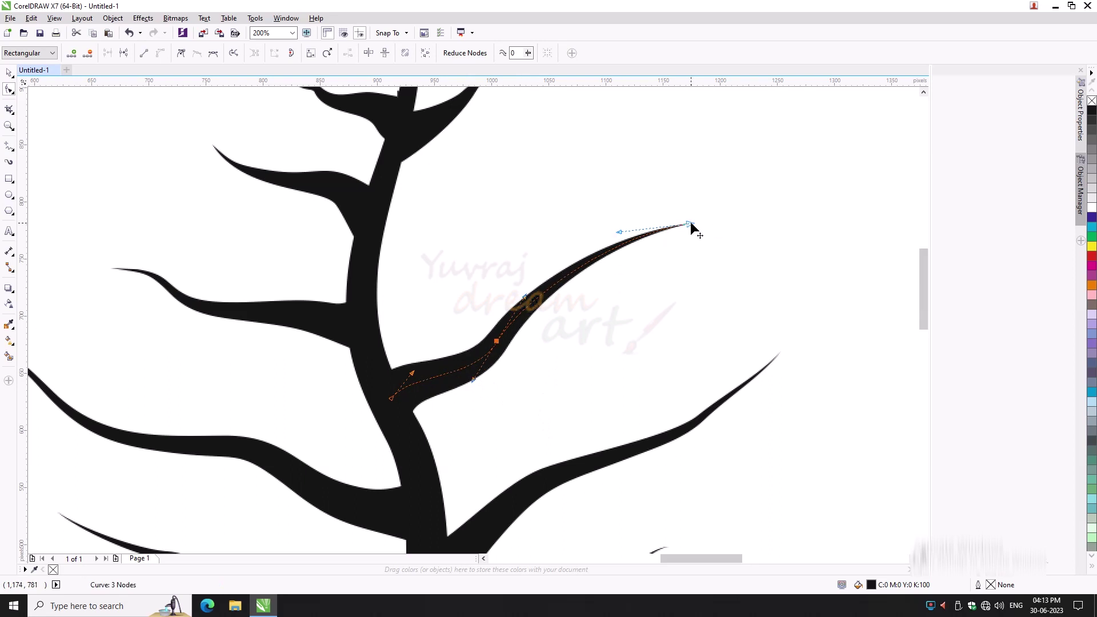
{"action": "left_click_drag", "start_coordinate": [689, 225], "coordinate": [650, 249]}
{"action": "left_click", "coordinate": [574, 251]}
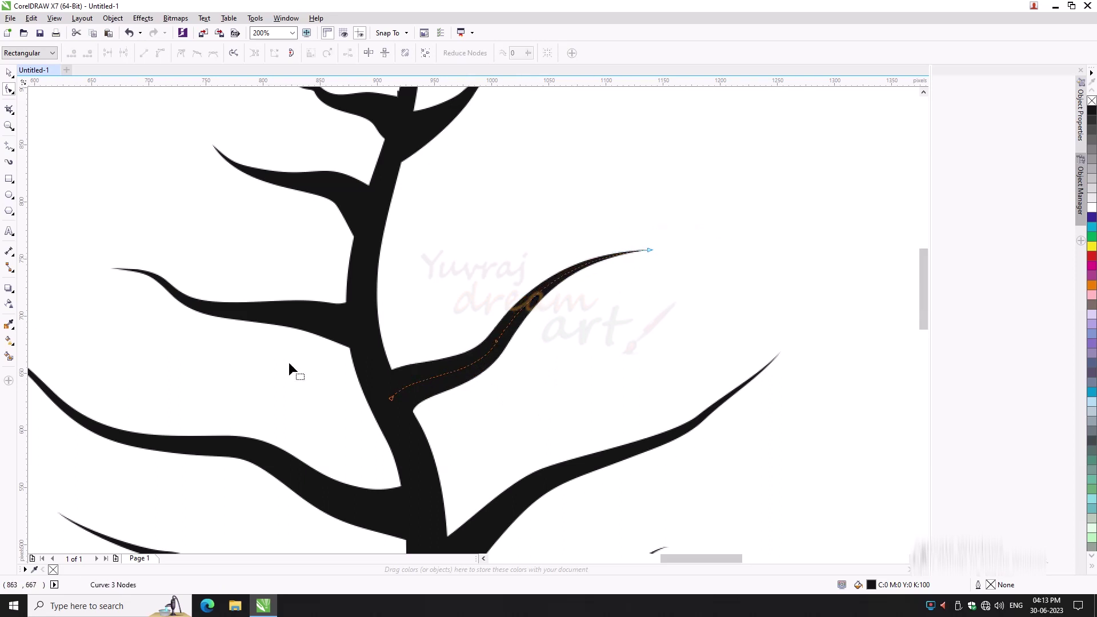
{"action": "scroll", "coordinate": [234, 283], "scroll_direction": "down", "scroll_amount": 2}
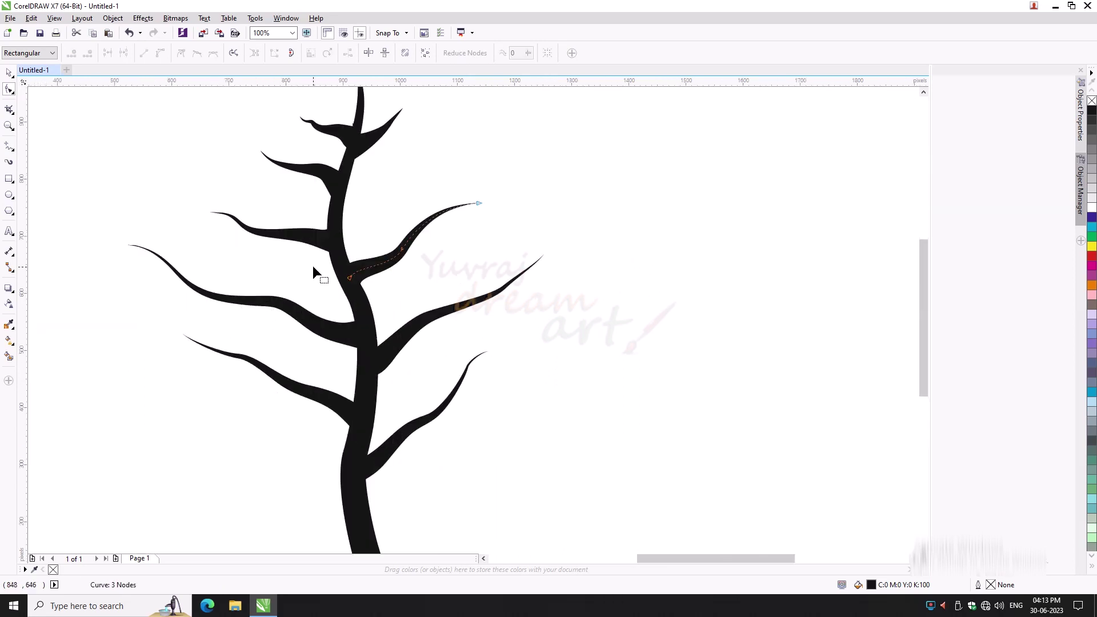
Sink the upper-left branch's base into the trunk and lower its middle and tip into an S-curve
{"action": "left_click", "coordinate": [321, 243]}
{"action": "scroll", "coordinate": [321, 240], "scroll_direction": "up", "scroll_amount": 2}
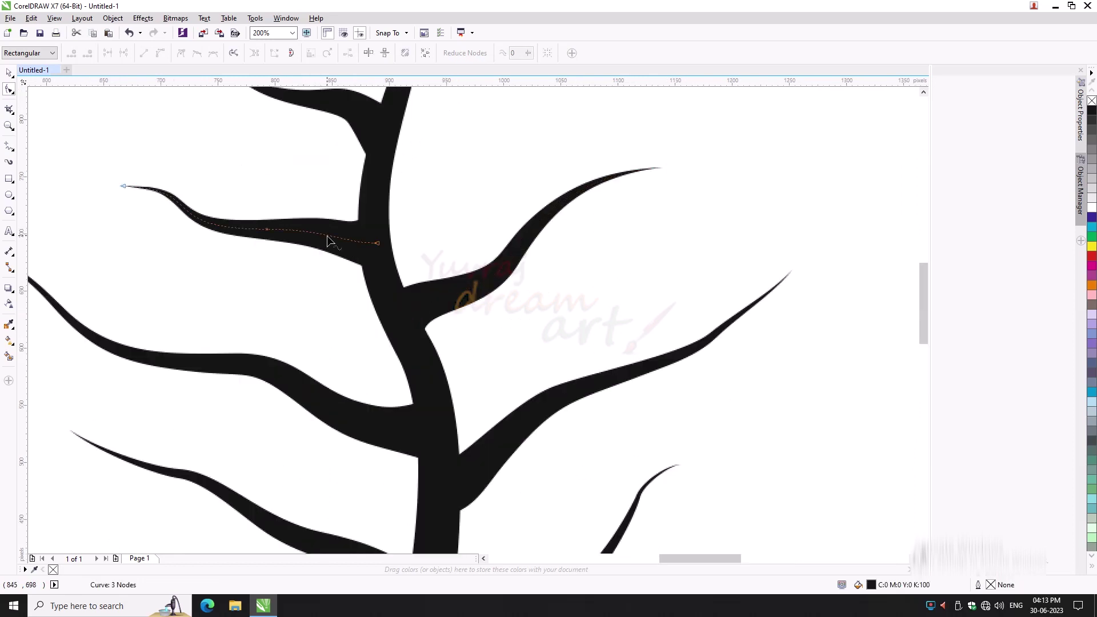
{"action": "mouse_move", "coordinate": [377, 244]}
{"action": "left_mouse_down"}
{"action": "mouse_move", "coordinate": [380, 307]}
{"action": "mouse_move", "coordinate": [392, 304]}
{"action": "left_mouse_up"}
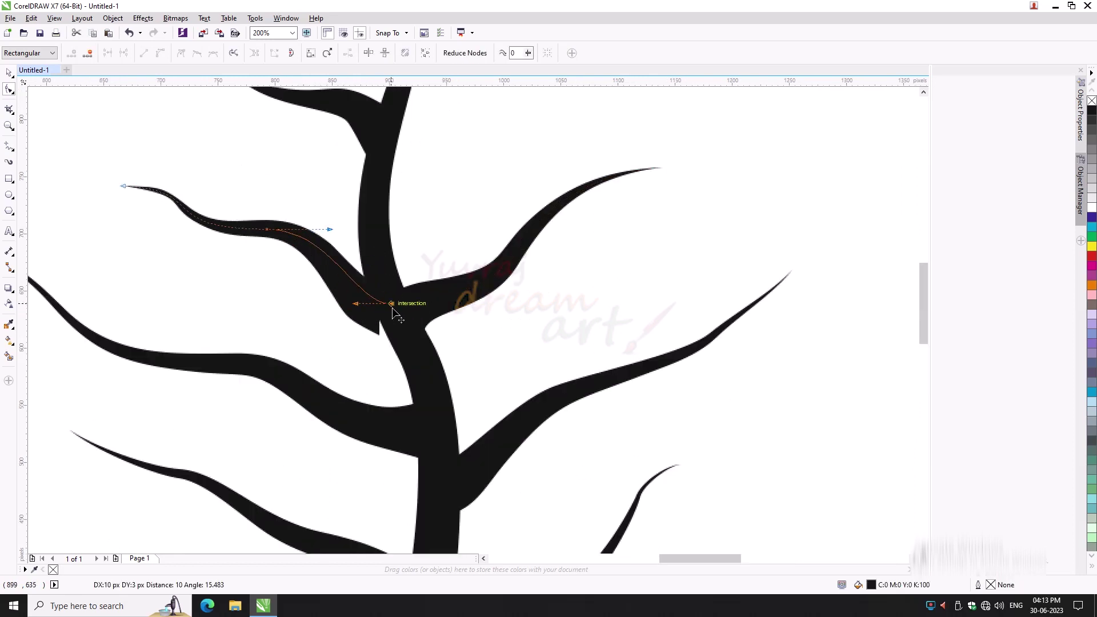
{"action": "left_click_drag", "start_coordinate": [267, 230], "coordinate": [274, 255]}
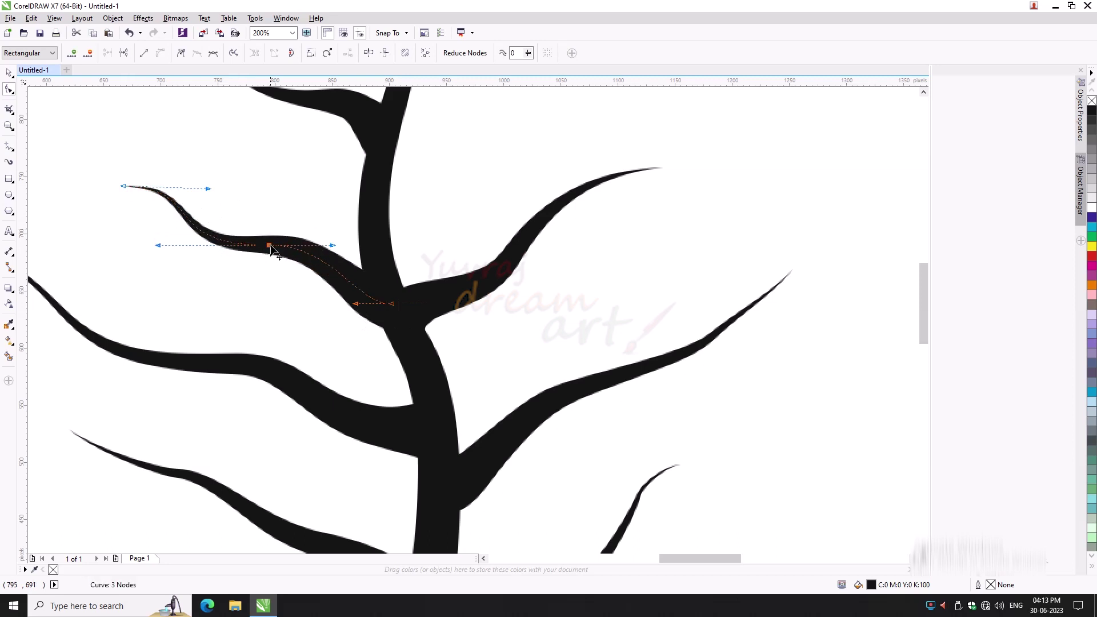
{"action": "left_click_drag", "start_coordinate": [162, 256], "coordinate": [200, 262]}
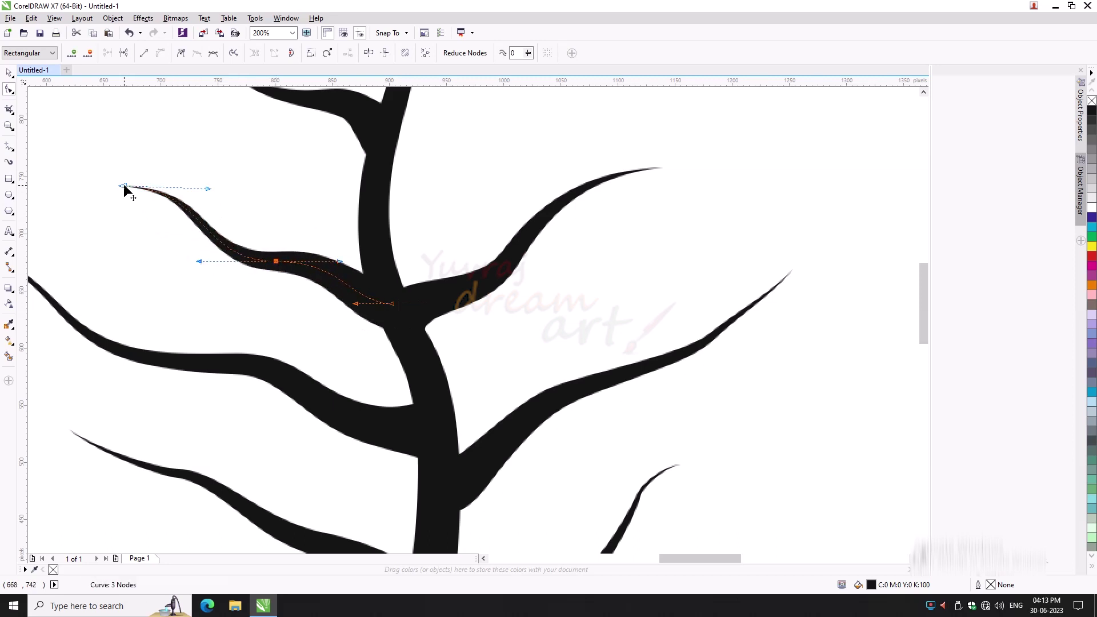
{"action": "left_click_drag", "start_coordinate": [124, 186], "coordinate": [143, 212]}
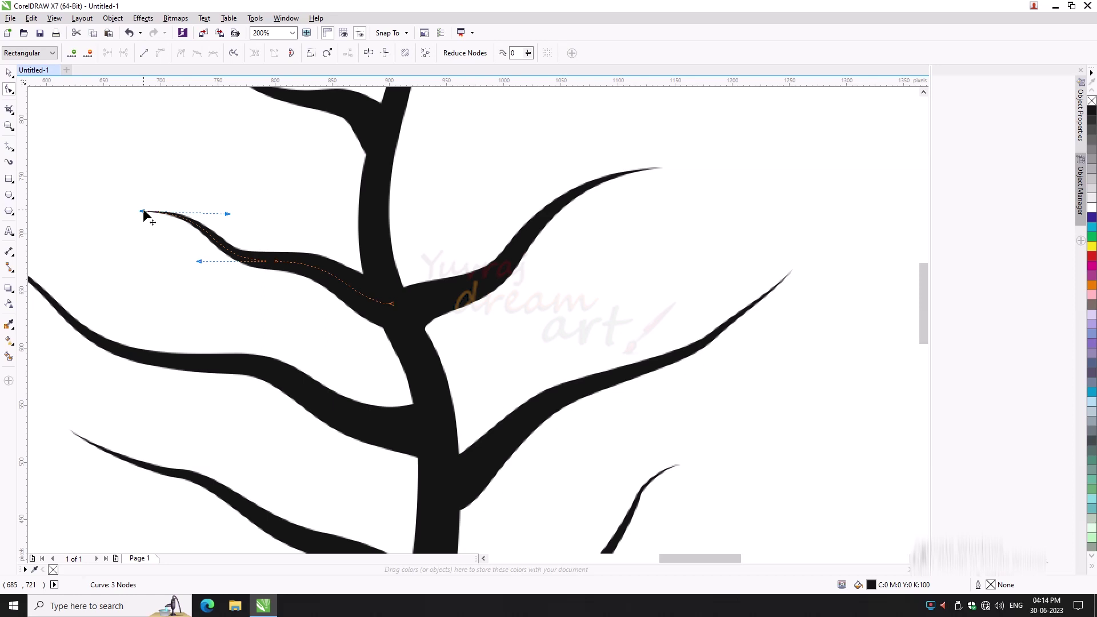
Launch Notepad, maximise and restore it, then close it to return to the drawing
{"action": "key", "text": "super+r"}
{"action": "type", "text": "notepad"}
{"action": "key", "text": "Return"}
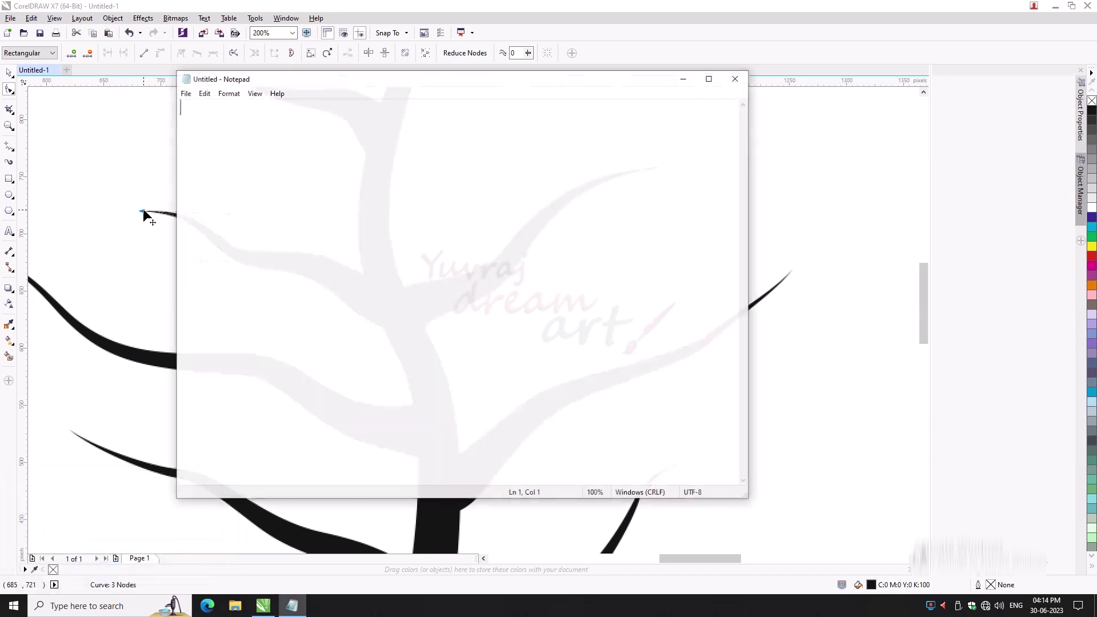
{"action": "key", "text": "super+Up"}
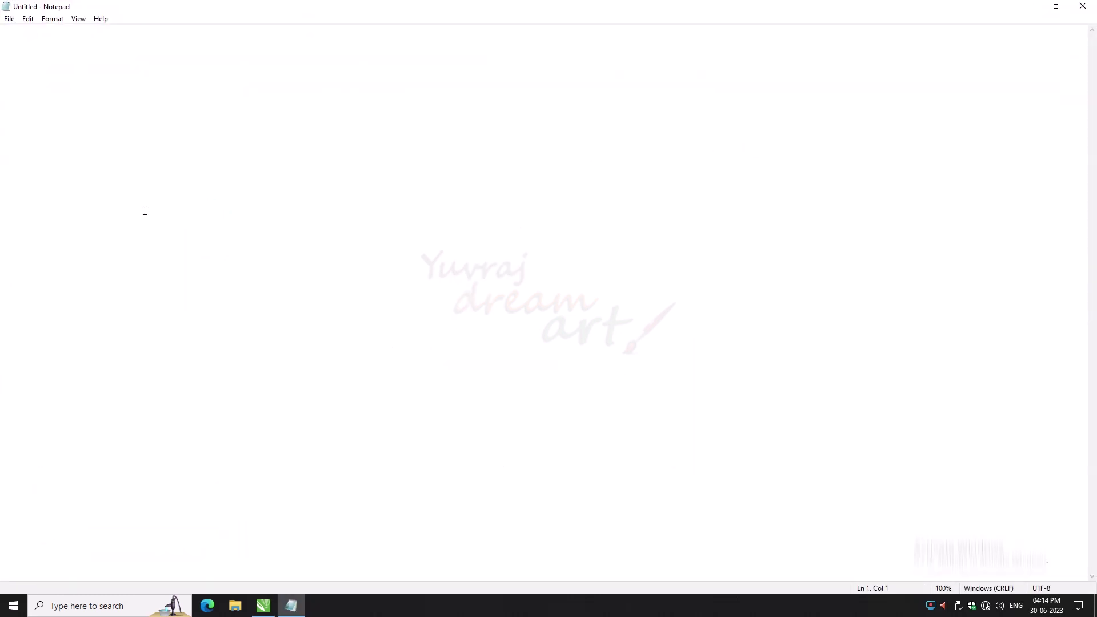
{"action": "key", "text": "super+Down"}
{"action": "key", "text": "alt+F4"}
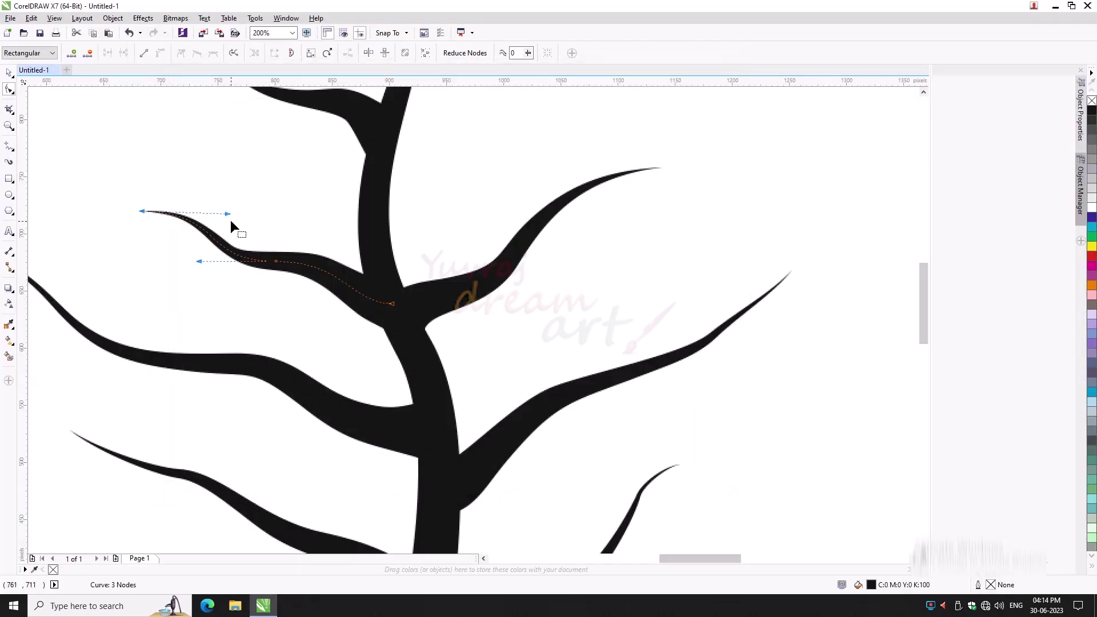
Adjust the upper-left branch's middle-node handle and reshape the curve near its base
{"action": "left_click", "coordinate": [276, 261]}
{"action": "left_click_drag", "start_coordinate": [338, 262], "coordinate": [327, 265]}
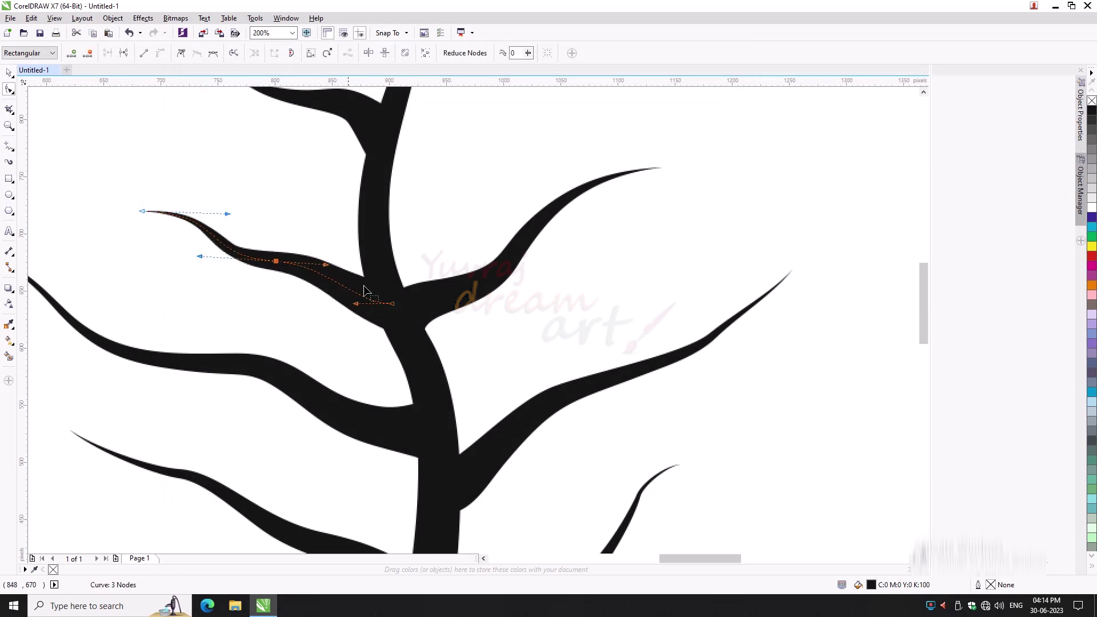
{"action": "left_click_drag", "start_coordinate": [355, 303], "coordinate": [382, 307]}
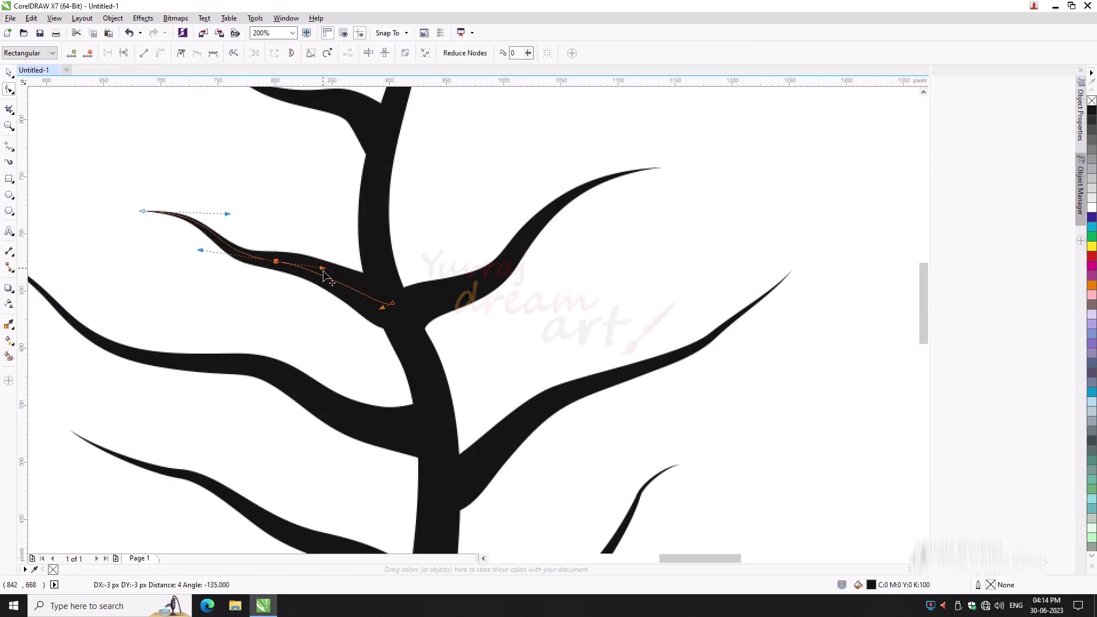
{"action": "scroll", "coordinate": [329, 276], "scroll_direction": "down", "scroll_amount": 2}
{"action": "scroll", "coordinate": [324, 174], "scroll_direction": "up", "scroll_amount": 1}
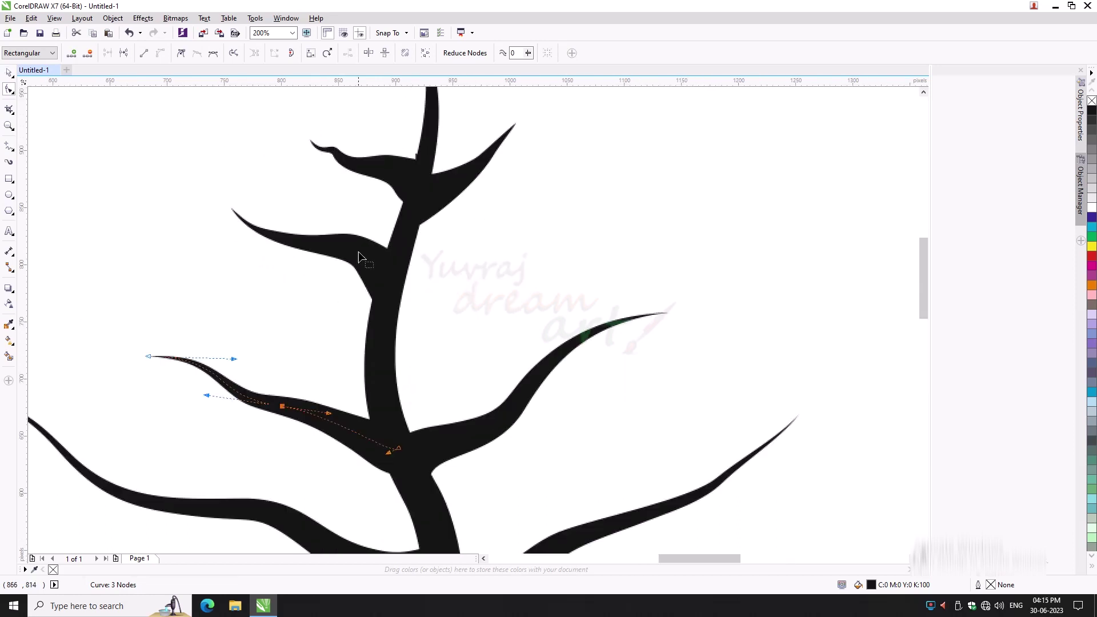
Move the upper-left branch's nodes to remove the notch and pull its tip down-left
{"action": "left_click", "coordinate": [377, 280]}
{"action": "left_click", "coordinate": [342, 247]}
{"action": "left_click_drag", "start_coordinate": [345, 255], "coordinate": [317, 288]}
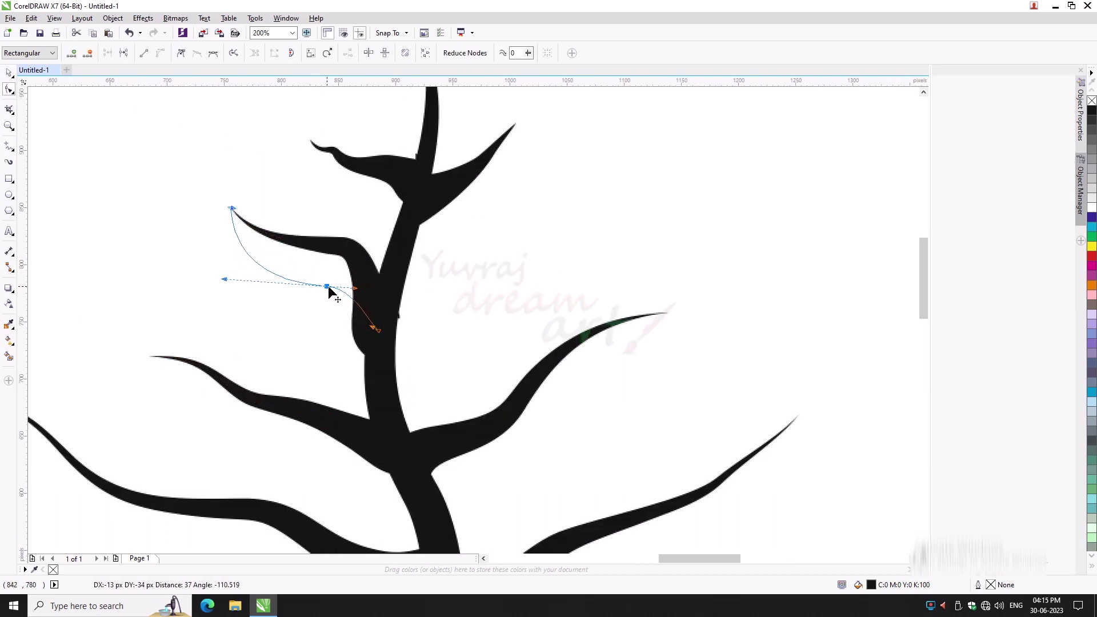
{"action": "left_click", "coordinate": [378, 330]}
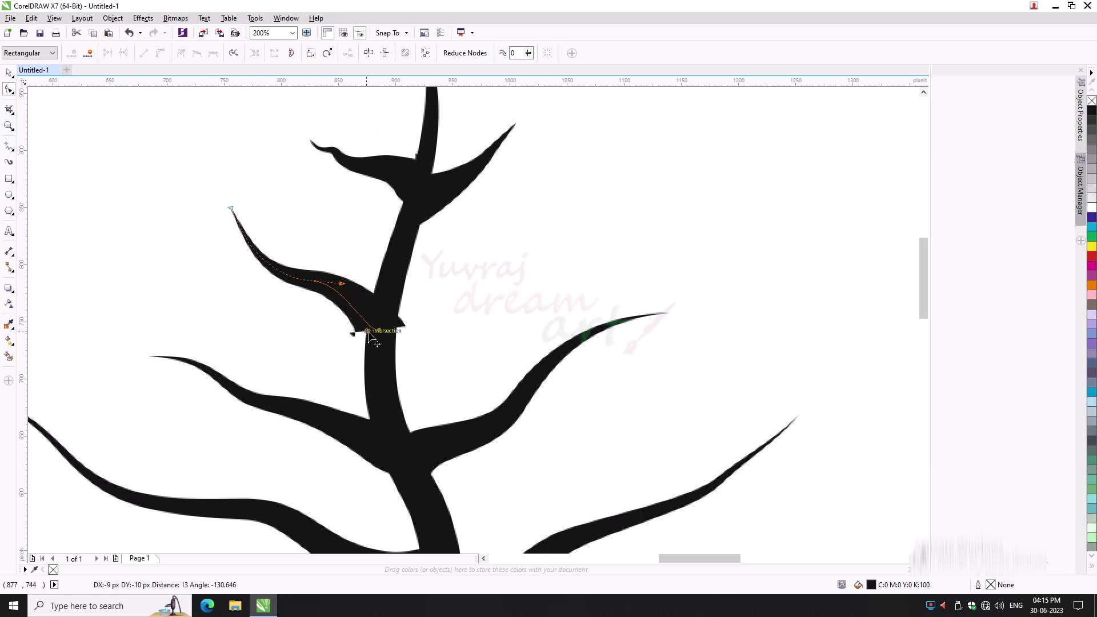
{"action": "left_click_drag", "start_coordinate": [379, 323], "coordinate": [372, 328]}
{"action": "left_click", "coordinate": [315, 281]}
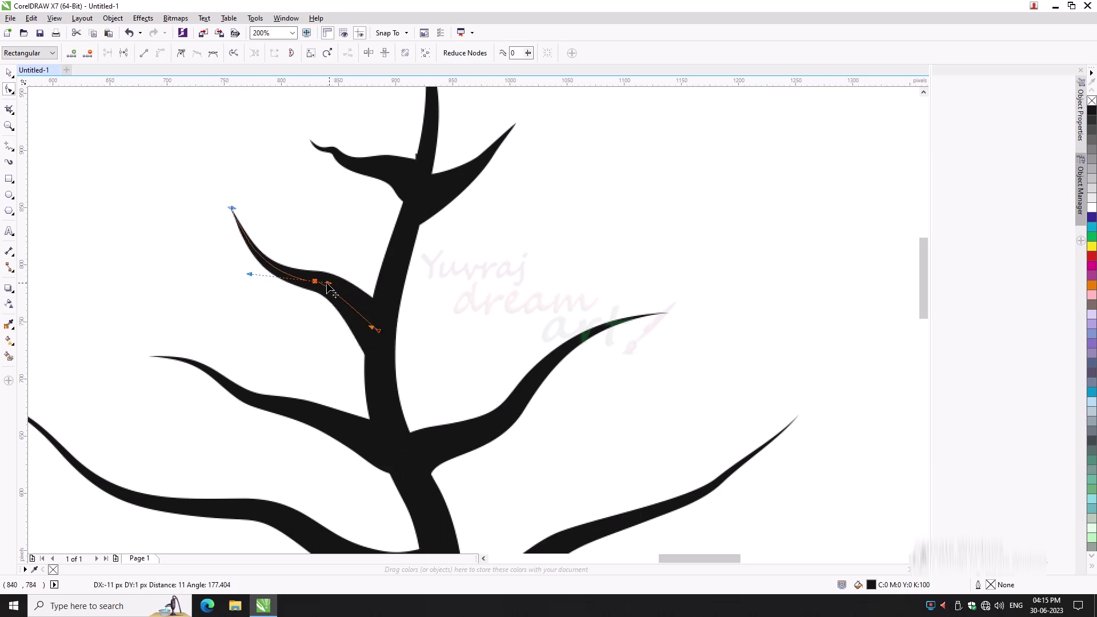
{"action": "mouse_move", "coordinate": [286, 279]}
{"action": "left_mouse_down"}
{"action": "mouse_move", "coordinate": [249, 274]}
{"action": "mouse_move", "coordinate": [279, 279]}
{"action": "left_mouse_up"}
{"action": "left_click_drag", "start_coordinate": [232, 209], "coordinate": [229, 237]}
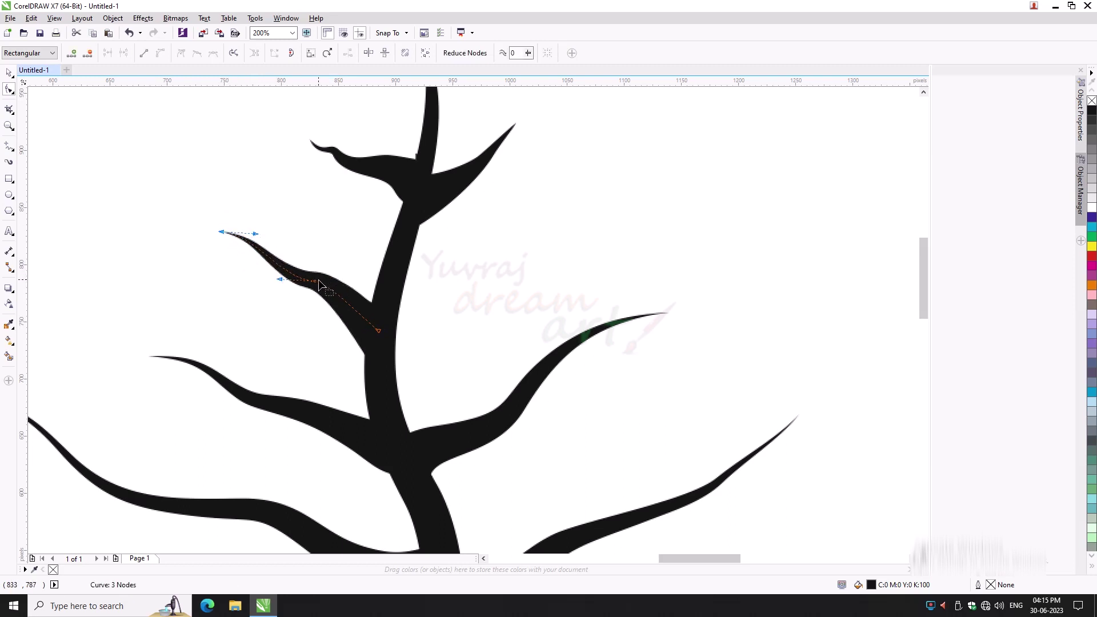
Lengthen the upper-right branch and move its tip outward and down
{"action": "left_click", "coordinate": [394, 293]}
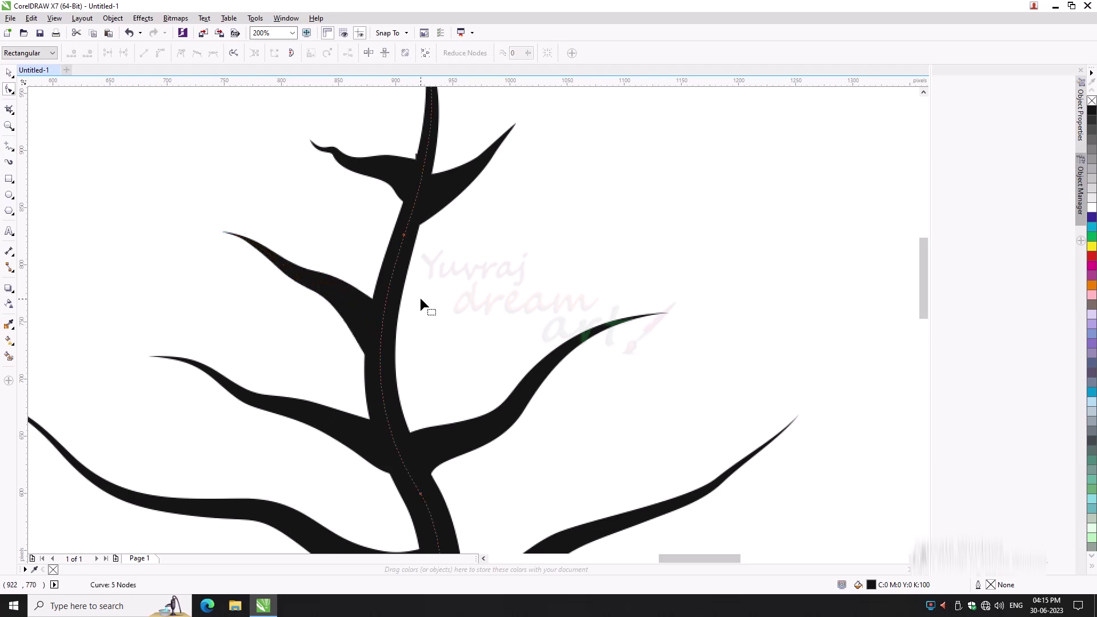
{"action": "left_click", "coordinate": [449, 188]}
{"action": "left_click_drag", "start_coordinate": [445, 188], "coordinate": [396, 324]}
{"action": "left_click_drag", "start_coordinate": [484, 215], "coordinate": [485, 201]}
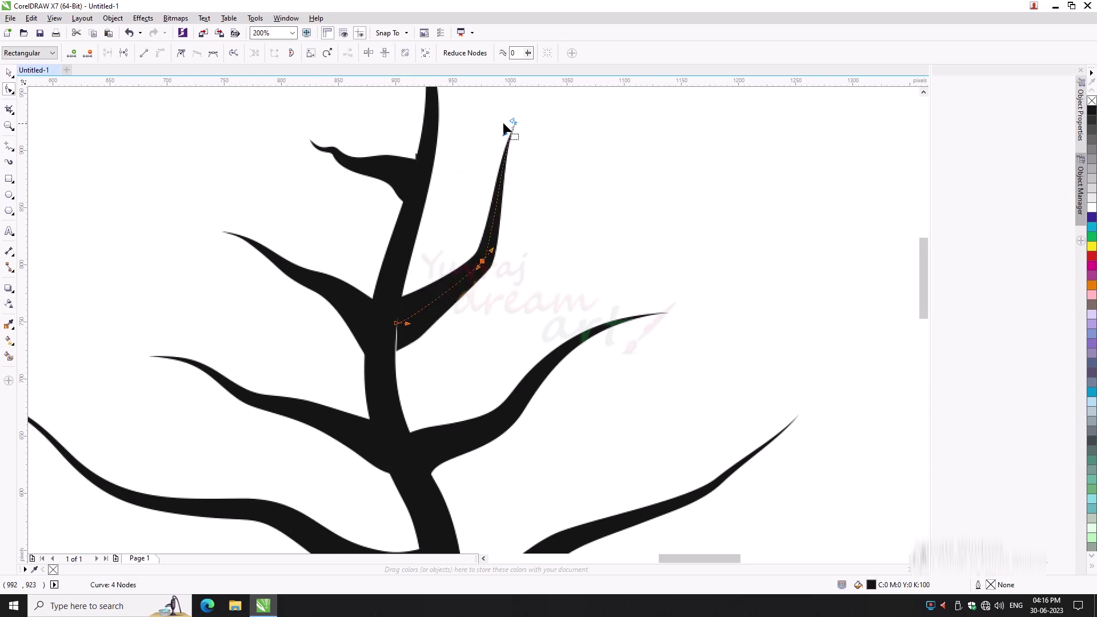
{"action": "mouse_move", "coordinate": [513, 122]}
{"action": "left_mouse_down"}
{"action": "mouse_move", "coordinate": [551, 166]}
{"action": "mouse_move", "coordinate": [553, 208]}
{"action": "left_mouse_up"}
Settle the upper-right branch's base onto the trunk and bend its tip into a smoother curve
{"action": "left_click", "coordinate": [397, 323]}
{"action": "mouse_move", "coordinate": [396, 323]}
{"action": "left_mouse_down"}
{"action": "mouse_move", "coordinate": [398, 309]}
{"action": "mouse_move", "coordinate": [391, 331]}
{"action": "left_mouse_up"}
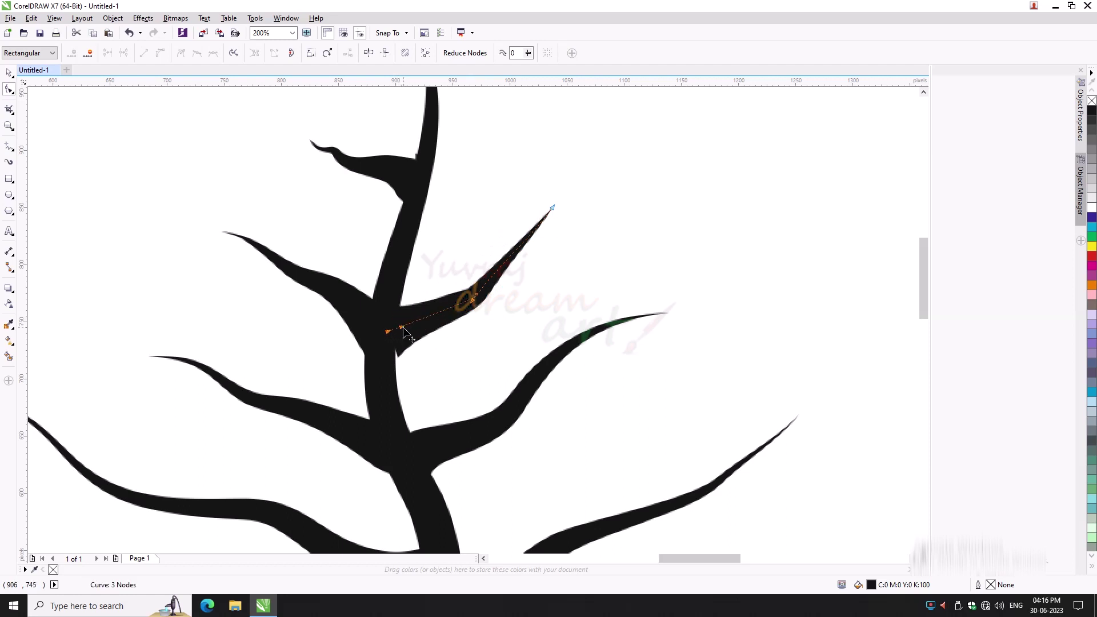
{"action": "left_click_drag", "start_coordinate": [471, 312], "coordinate": [495, 288]}
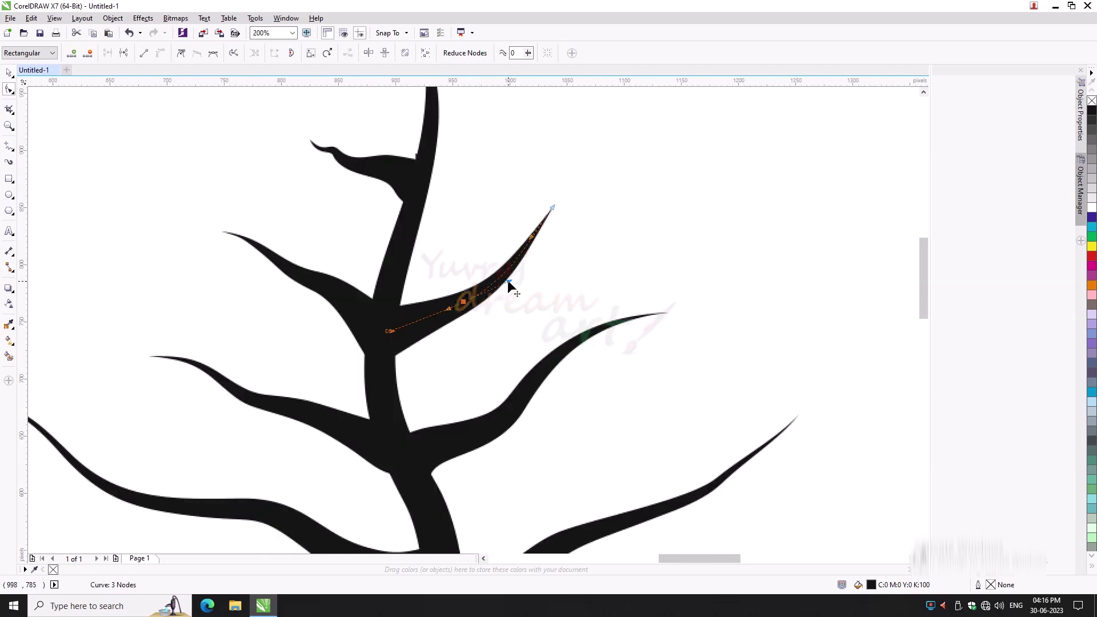
{"action": "mouse_move", "coordinate": [553, 208]}
{"action": "left_mouse_down"}
{"action": "mouse_move", "coordinate": [564, 241]}
{"action": "mouse_move", "coordinate": [504, 264]}
{"action": "left_mouse_up"}
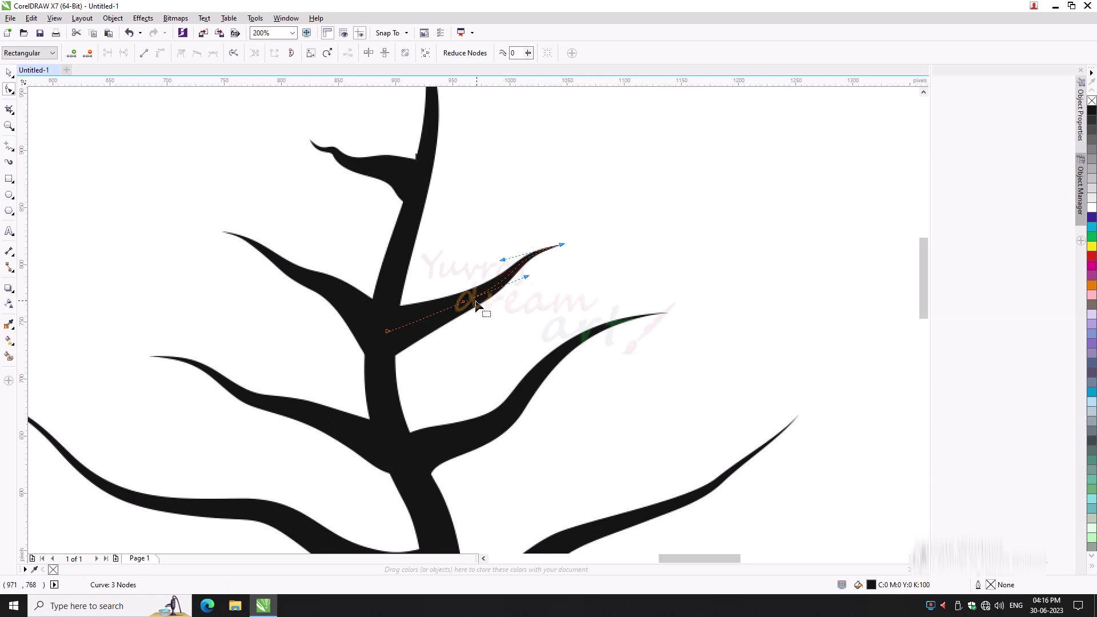
{"action": "left_click_drag", "start_coordinate": [563, 244], "coordinate": [553, 258]}
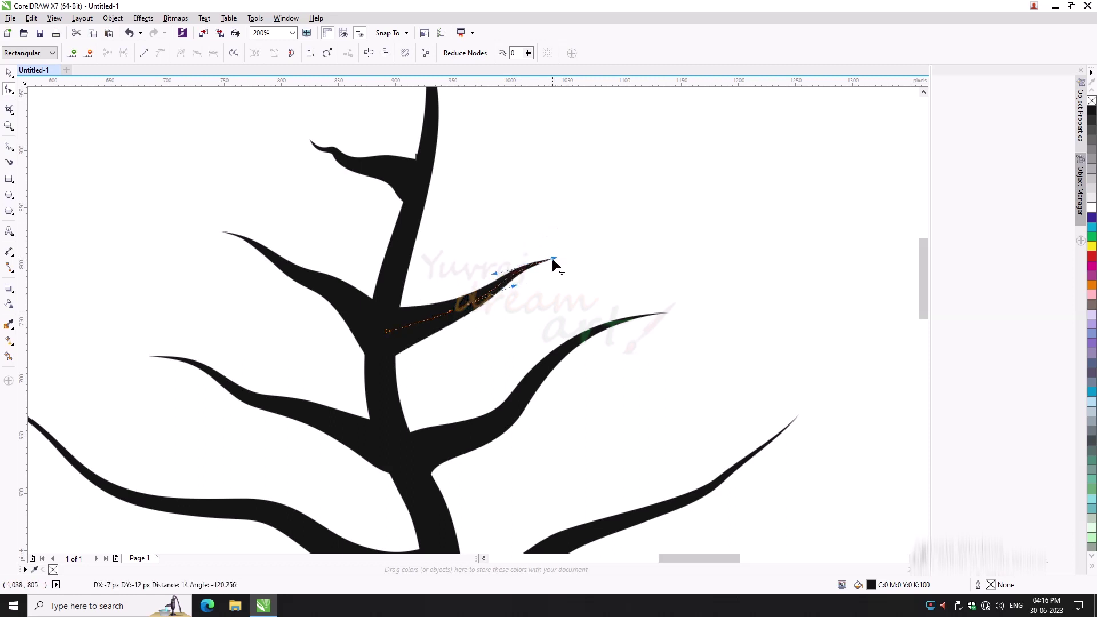
{"action": "left_click", "coordinate": [386, 332]}
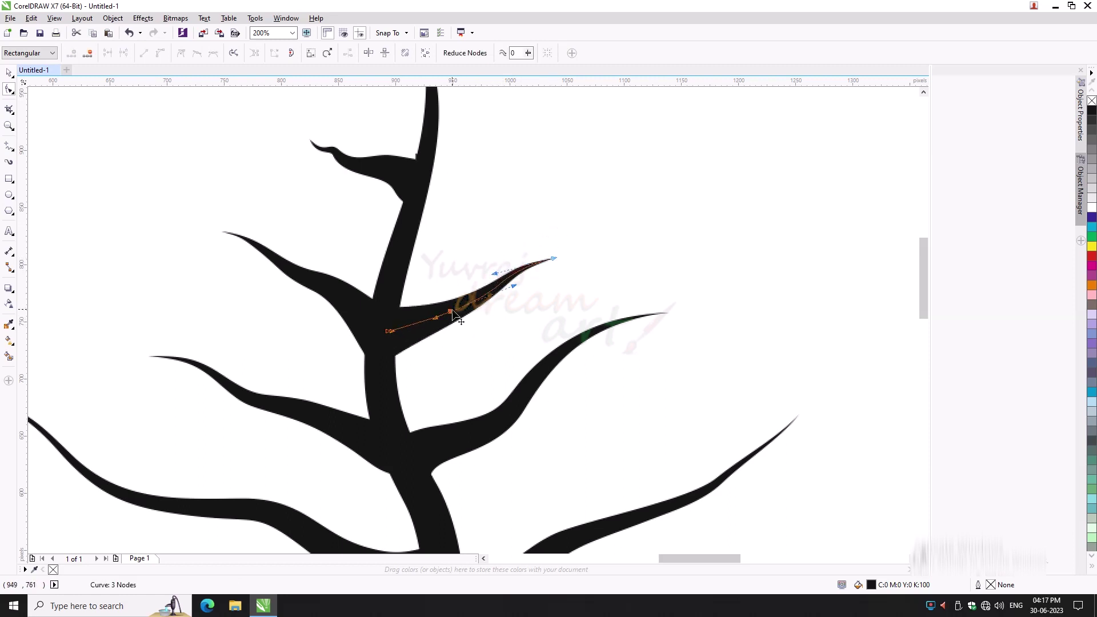
{"action": "left_click_drag", "start_coordinate": [453, 313], "coordinate": [492, 307]}
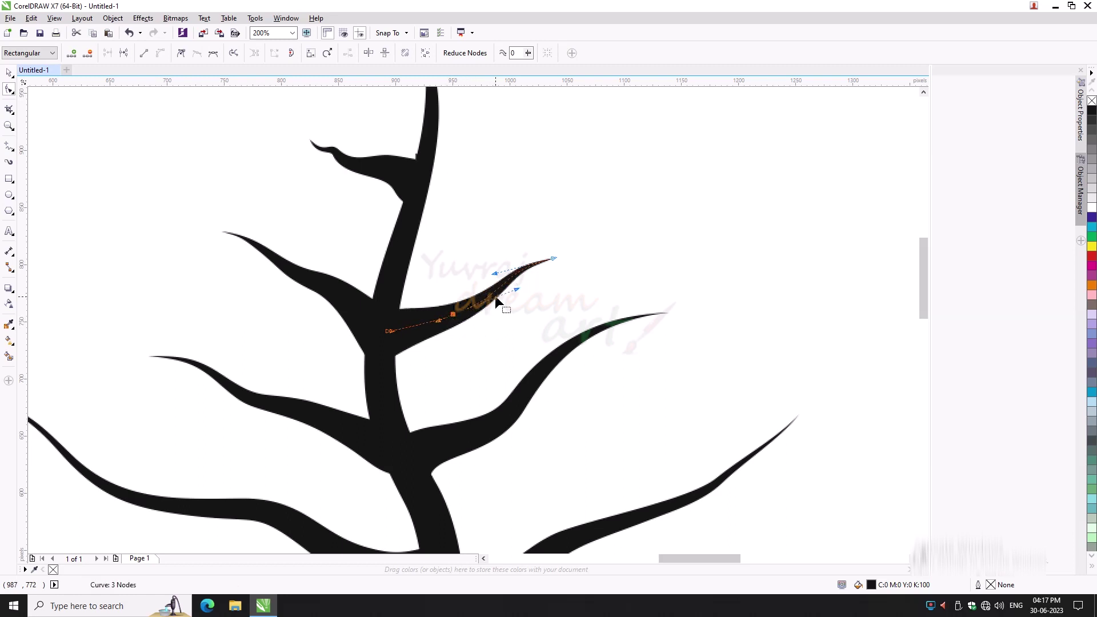
{"action": "key", "text": "Escape"}
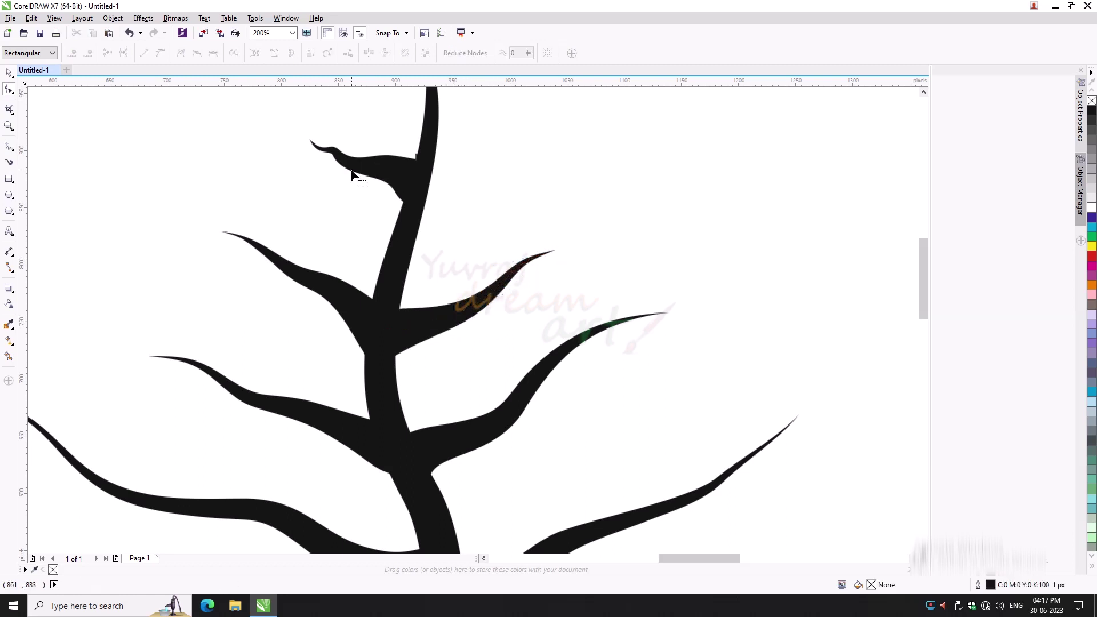
Zoom in and flatten the top edge of the small flag-like top-left branch
{"action": "scroll", "coordinate": [340, 136], "scroll_direction": "down", "scroll_amount": 2}
{"action": "scroll", "coordinate": [332, 117], "scroll_direction": "up", "scroll_amount": 1}
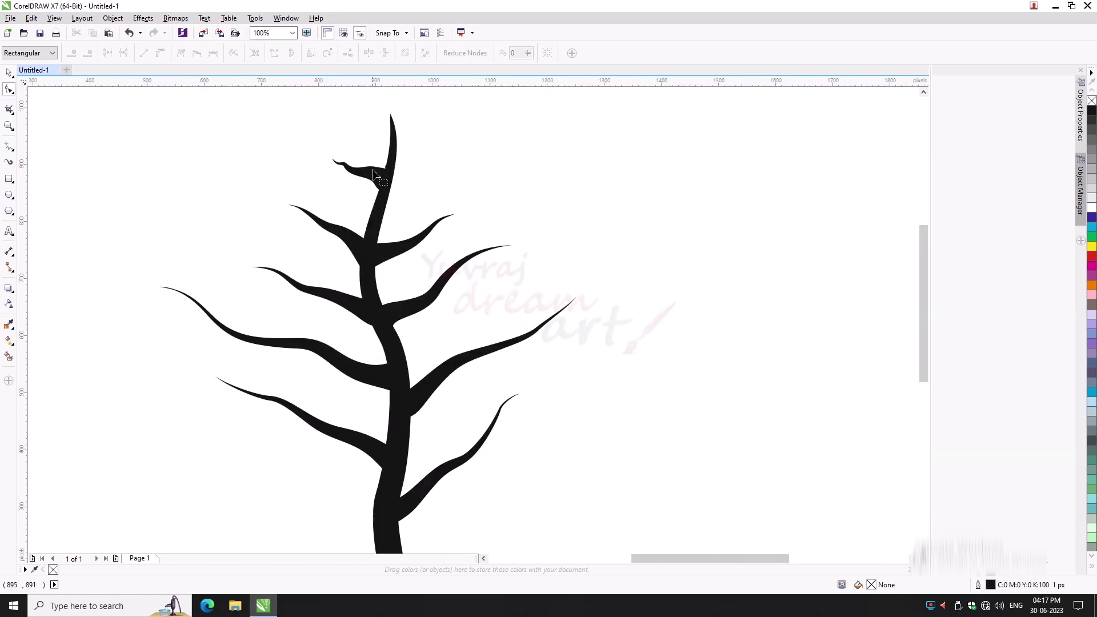
{"action": "scroll", "coordinate": [373, 169], "scroll_direction": "up", "scroll_amount": 2}
{"action": "left_click", "coordinate": [423, 268]}
{"action": "mouse_move", "coordinate": [422, 268]}
{"action": "left_mouse_down"}
{"action": "mouse_move", "coordinate": [408, 249]}
{"action": "mouse_move", "coordinate": [434, 248]}
{"action": "mouse_move", "coordinate": [414, 279]}
{"action": "left_mouse_up"}
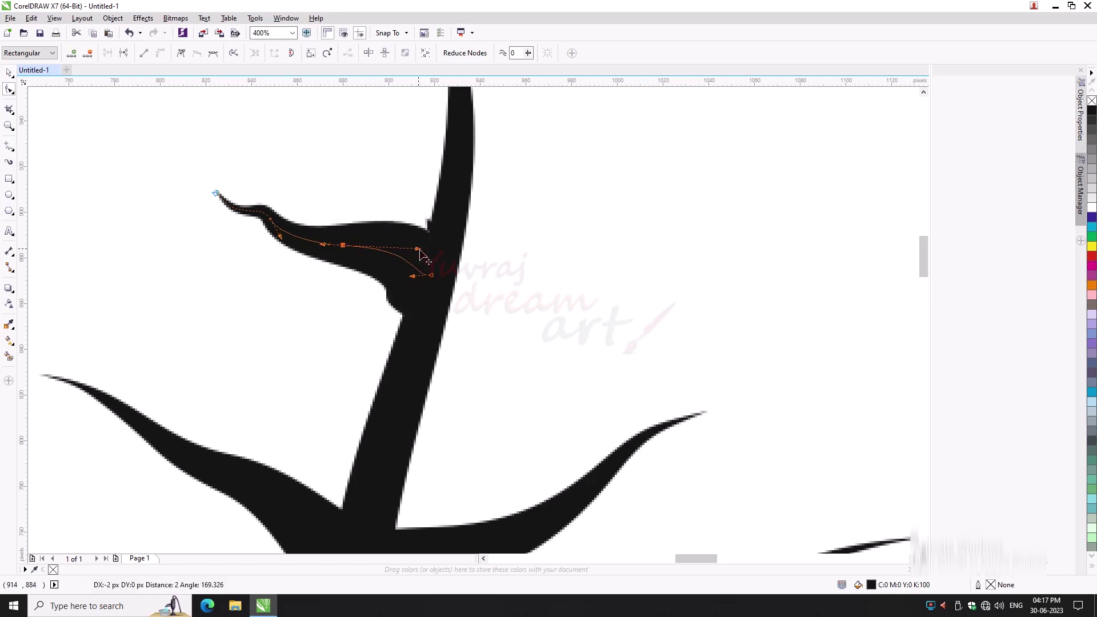
{"action": "left_click_drag", "start_coordinate": [434, 248], "coordinate": [417, 249]}
{"action": "left_click", "coordinate": [219, 196]}
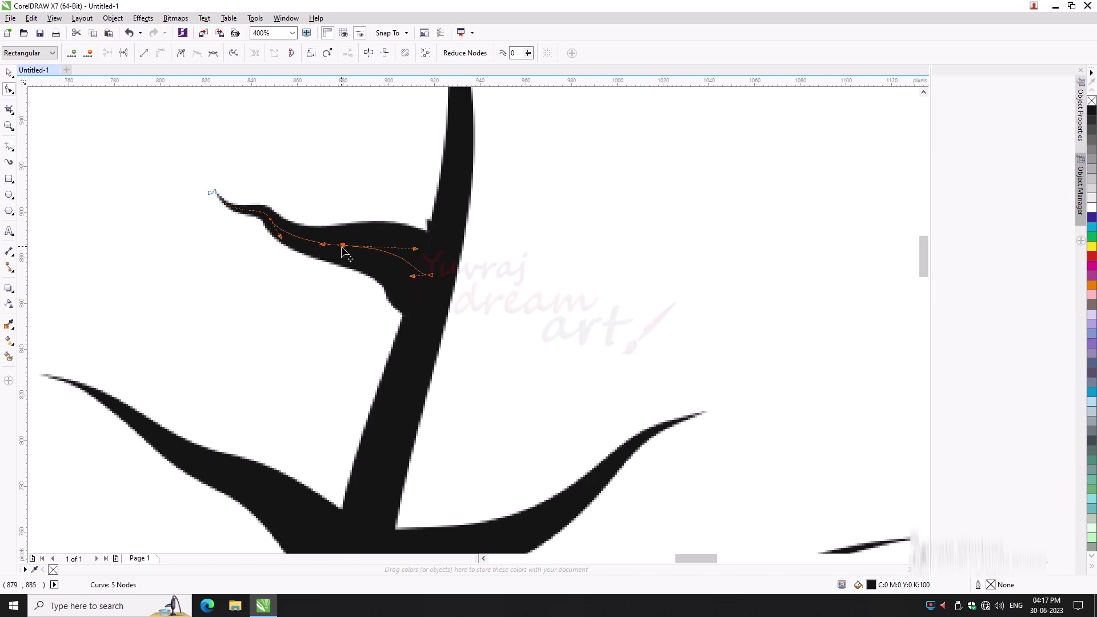
{"action": "scroll", "coordinate": [343, 251], "scroll_direction": "down", "scroll_amount": 3}
Reselect the flag-shaped branch with the Shape tool and move its end node to reshape it
{"action": "key", "text": "space"}
{"action": "left_click", "coordinate": [327, 293]}
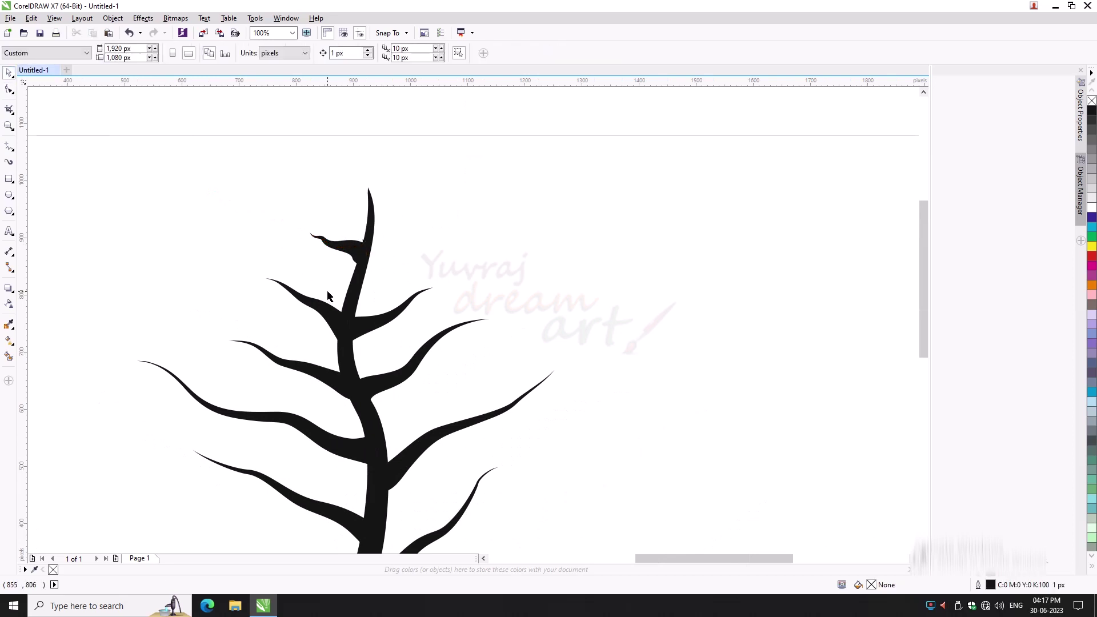
{"action": "scroll", "coordinate": [328, 231], "scroll_direction": "up", "scroll_amount": 3}
{"action": "left_click", "coordinate": [405, 308]}
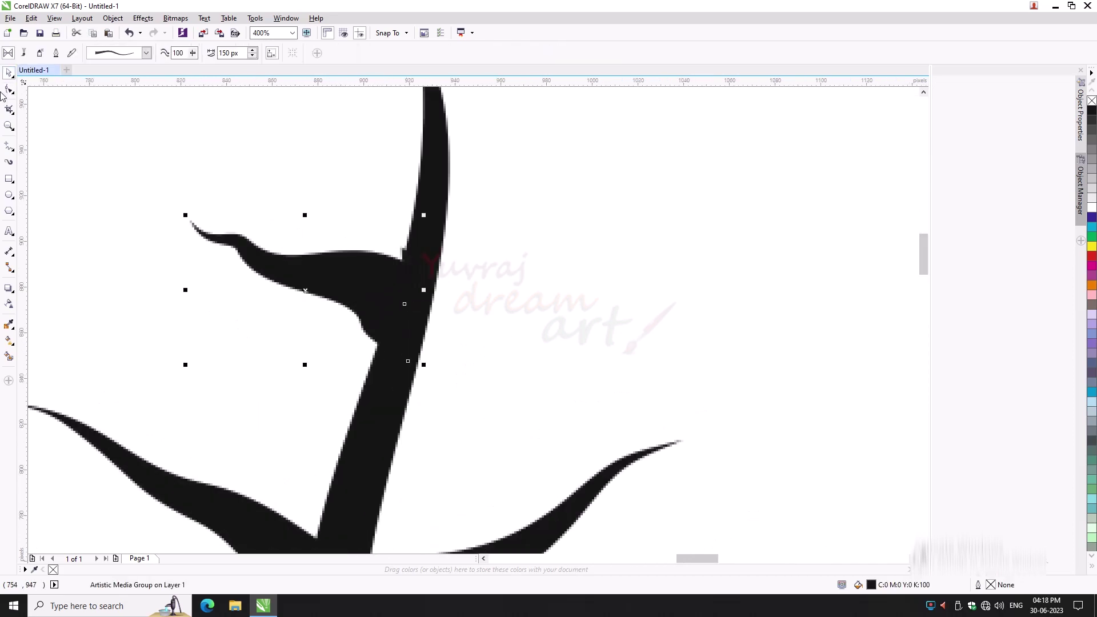
{"action": "left_click", "coordinate": [7, 91]}
{"action": "left_click", "coordinate": [403, 309]}
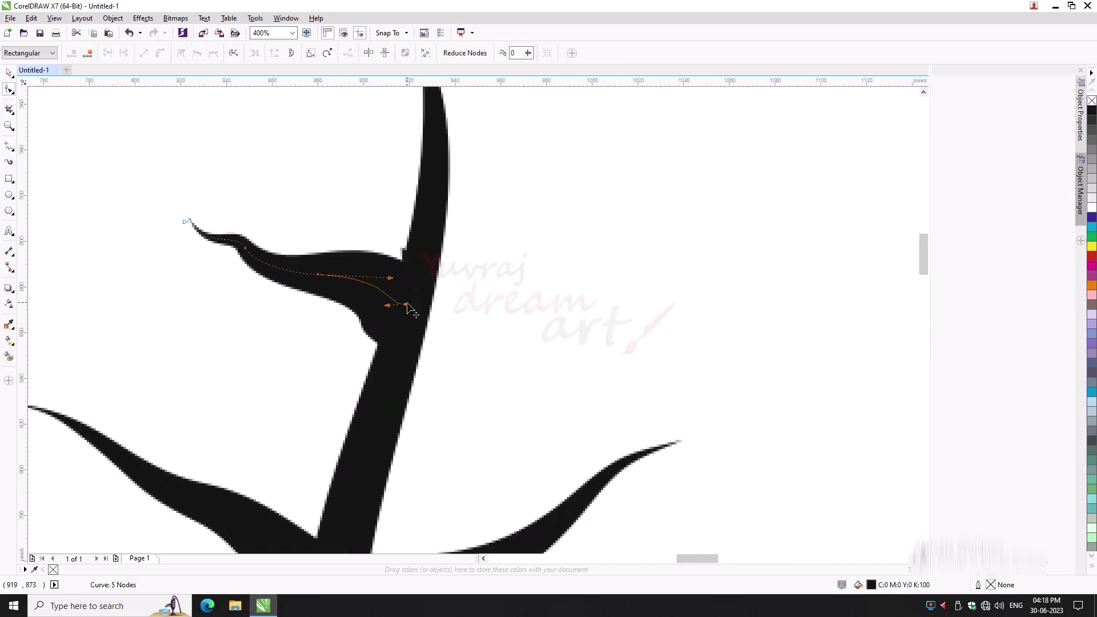
{"action": "mouse_move", "coordinate": [403, 311]}
{"action": "left_mouse_down"}
{"action": "mouse_move", "coordinate": [381, 281]}
{"action": "mouse_move", "coordinate": [316, 277]}
{"action": "mouse_move", "coordinate": [340, 296]}
{"action": "left_mouse_up"}
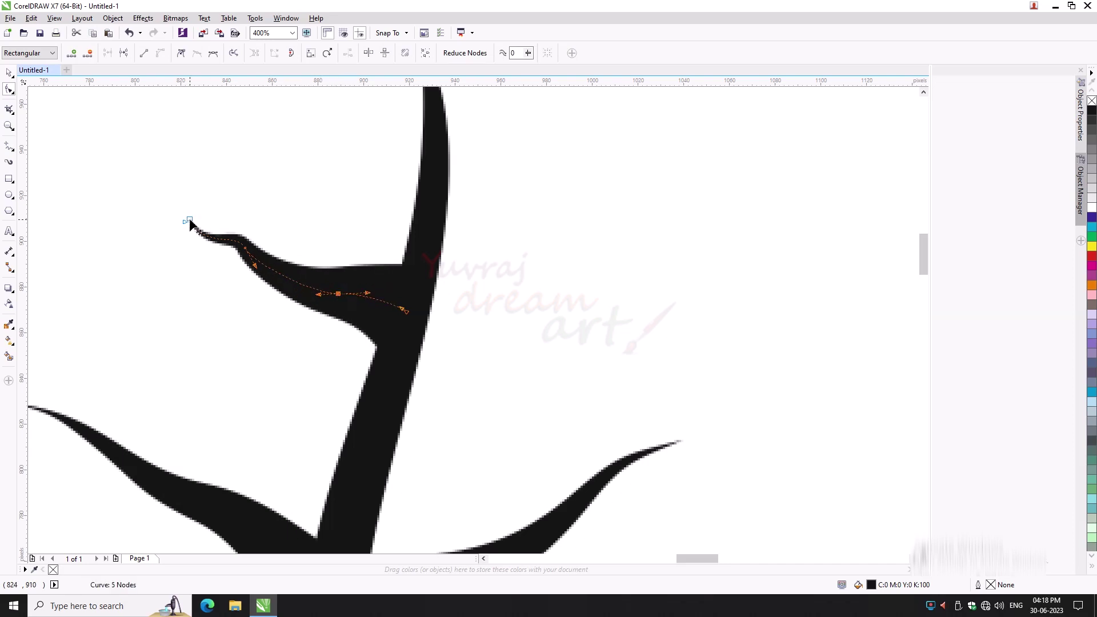
Straighten the branch tip into a point, nudge the bend node, and zoom back out
{"action": "left_click_drag", "start_coordinate": [191, 221], "coordinate": [194, 219]}
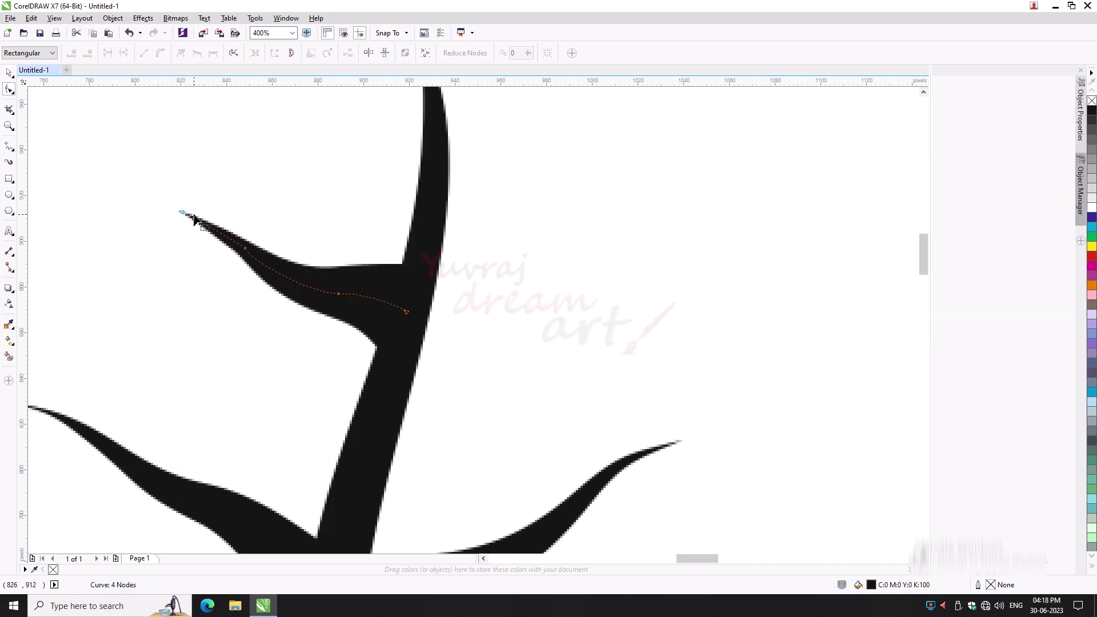
{"action": "left_click", "coordinate": [244, 246]}
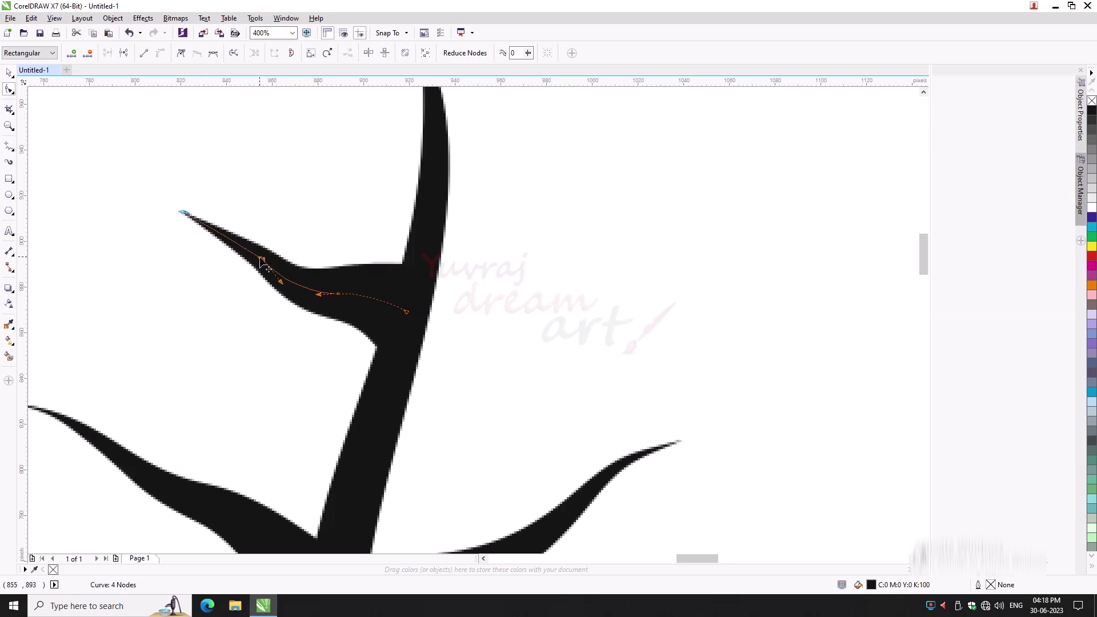
{"action": "left_click_drag", "start_coordinate": [259, 256], "coordinate": [258, 250]}
{"action": "left_click", "coordinate": [269, 275]}
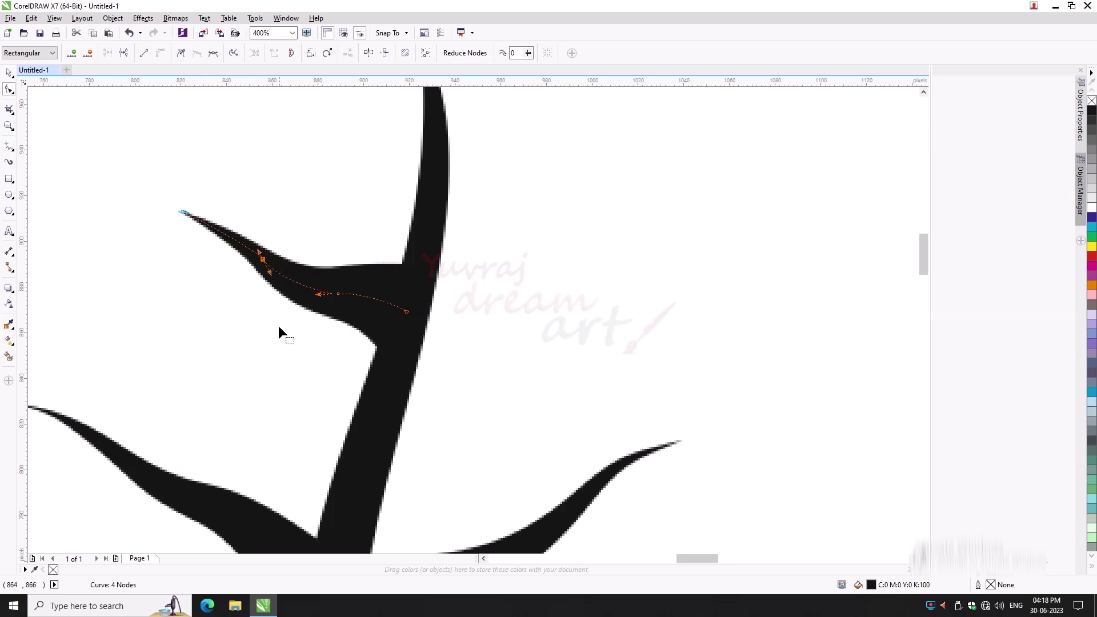
{"action": "left_click", "coordinate": [9, 73]}
{"action": "scroll", "coordinate": [89, 341], "scroll_direction": "down", "scroll_amount": 2}
{"action": "scroll", "coordinate": [88, 342], "scroll_direction": "down", "scroll_amount": 1}
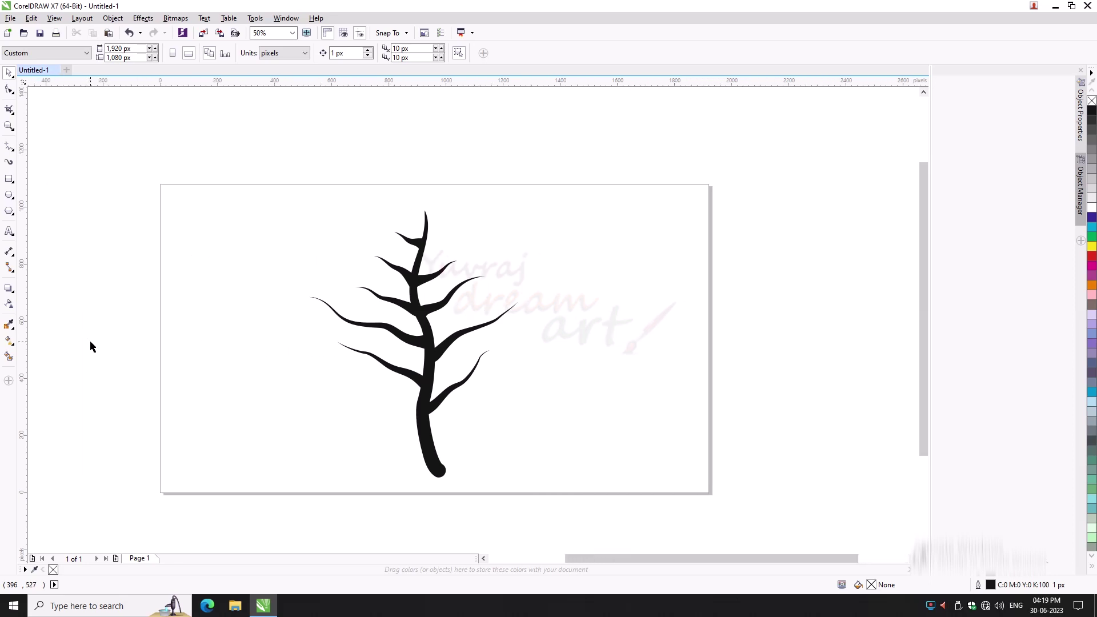
Paint a short Artistic Media stroke right of the trunk top and bend it into an S-curve
{"action": "scroll", "coordinate": [438, 242], "scroll_direction": "up", "scroll_amount": 2}
{"action": "scroll", "coordinate": [438, 242], "scroll_direction": "up", "scroll_amount": 1}
{"action": "left_click", "coordinate": [9, 162]}
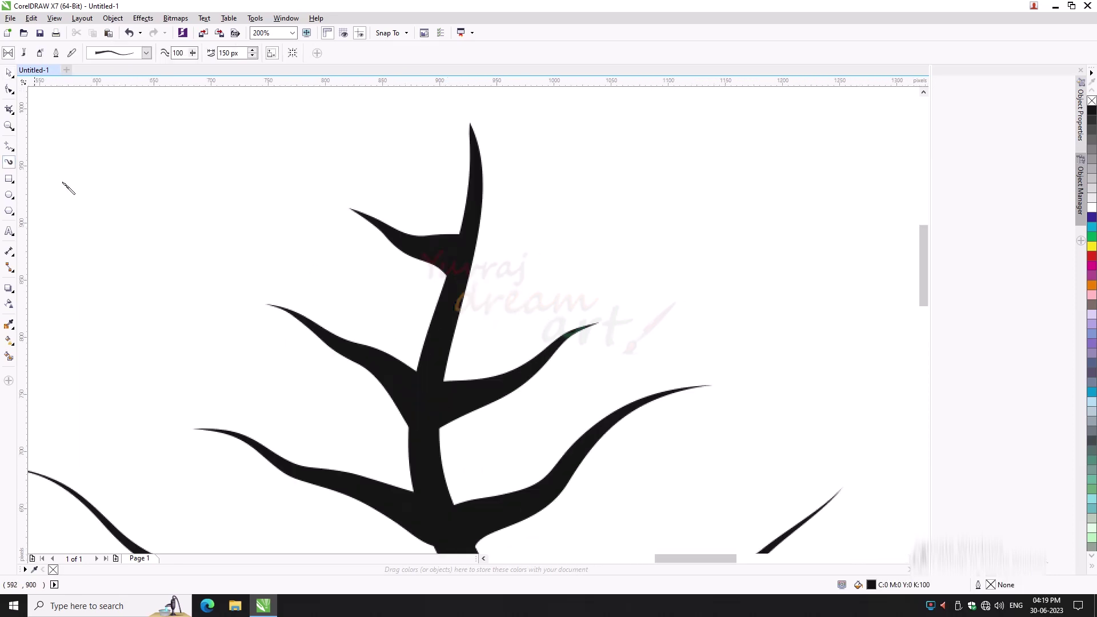
{"action": "left_click_drag", "start_coordinate": [533, 235], "coordinate": [550, 230]}
{"action": "key", "text": "F10"}
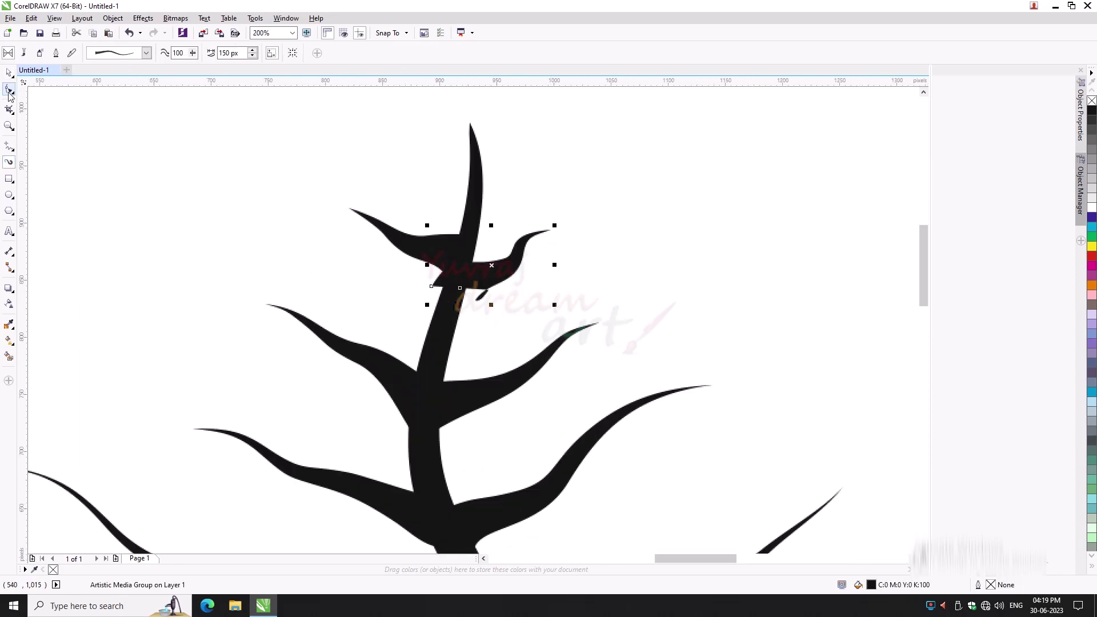
{"action": "left_click", "coordinate": [463, 296]}
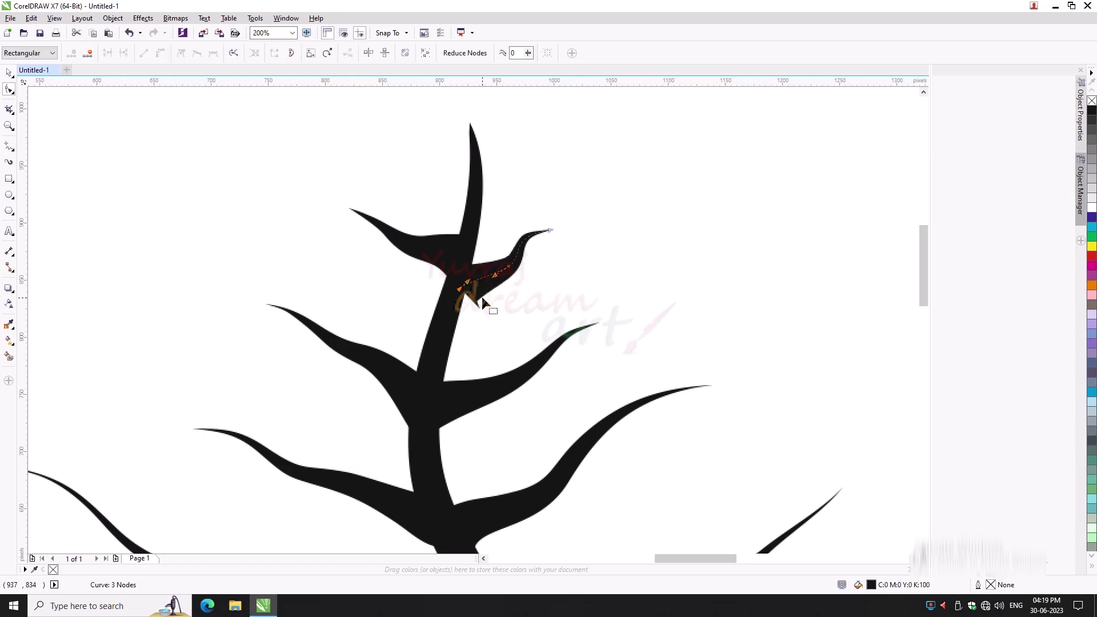
{"action": "mouse_move", "coordinate": [458, 289]}
{"action": "left_mouse_down"}
{"action": "mouse_move", "coordinate": [490, 297]}
{"action": "mouse_move", "coordinate": [472, 292]}
{"action": "left_mouse_up"}
{"action": "left_click", "coordinate": [466, 283]}
{"action": "scroll", "coordinate": [602, 296], "scroll_direction": "down", "scroll_amount": 1}
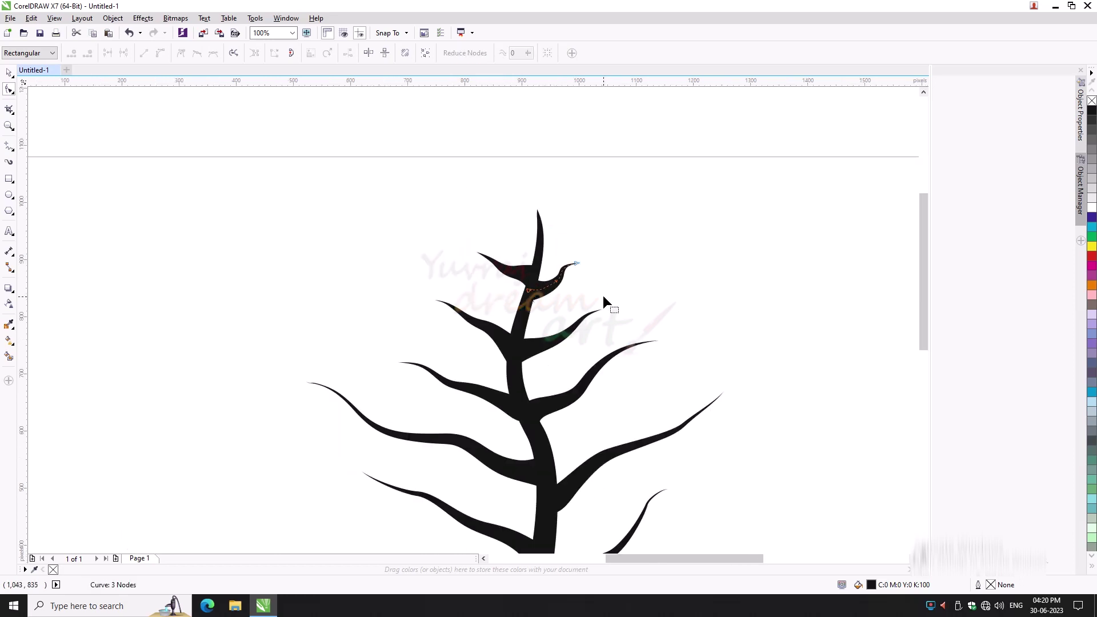
{"action": "key", "text": "space"}
{"action": "key", "text": "Escape"}
{"action": "scroll", "coordinate": [555, 276], "scroll_direction": "up", "scroll_amount": 1}
{"action": "scroll", "coordinate": [523, 376], "scroll_direction": "down", "scroll_amount": 2}
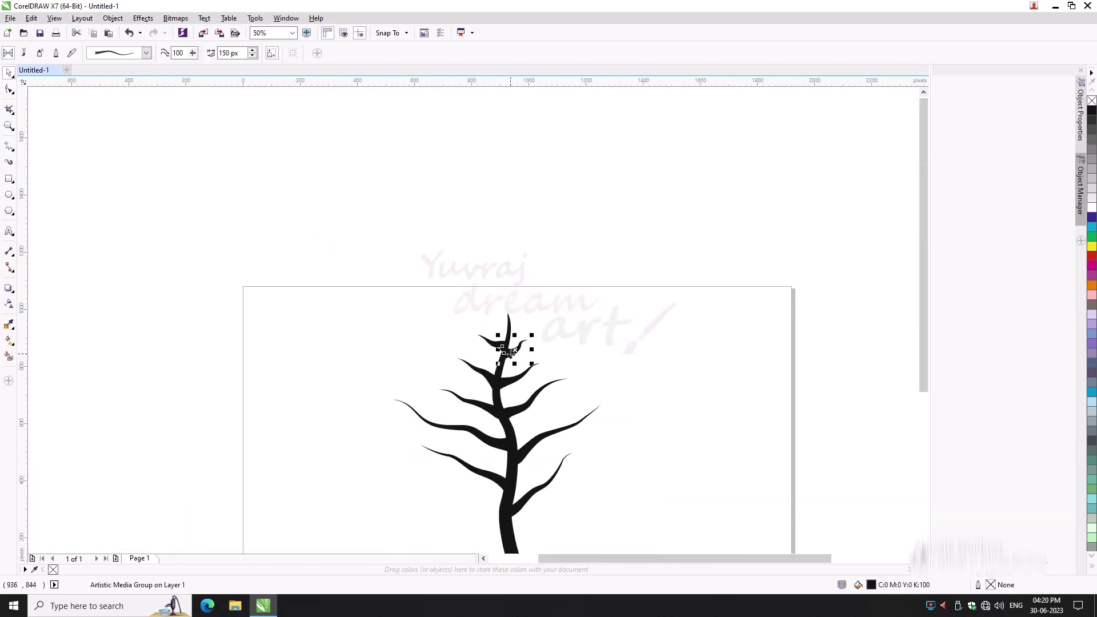
{"action": "scroll", "coordinate": [623, 338], "scroll_direction": "down", "scroll_amount": 1}
{"action": "scroll", "coordinate": [618, 249], "scroll_direction": "up", "scroll_amount": 2}
{"action": "scroll", "coordinate": [617, 246], "scroll_direction": "down", "scroll_amount": 1}
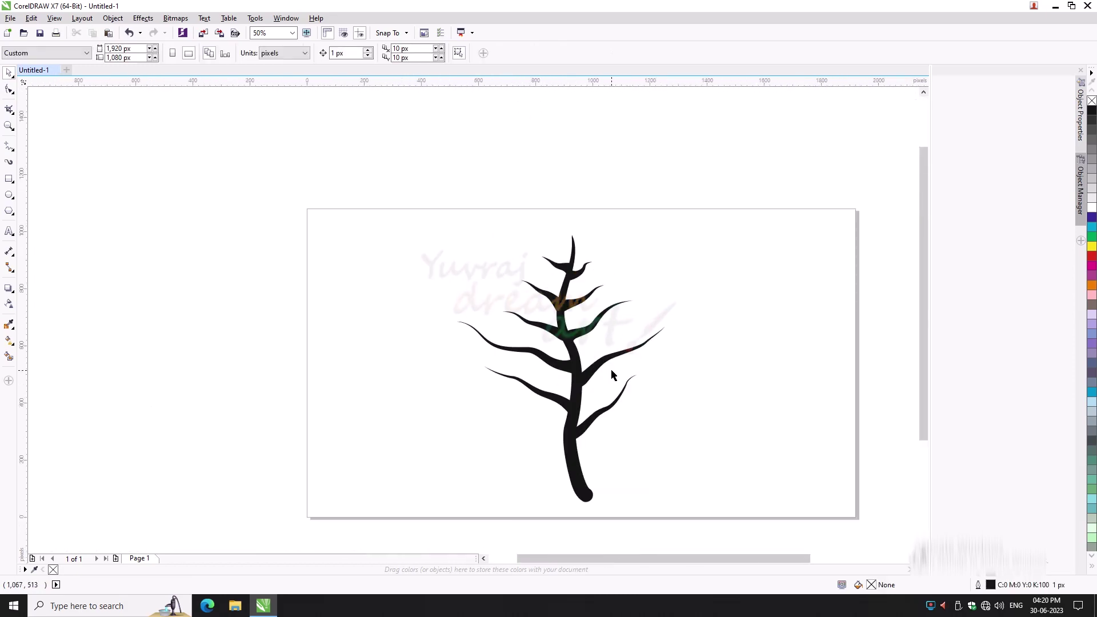
{"action": "scroll", "coordinate": [611, 375], "scroll_direction": "up", "scroll_amount": 1}
{"action": "left_click", "coordinate": [559, 301]}
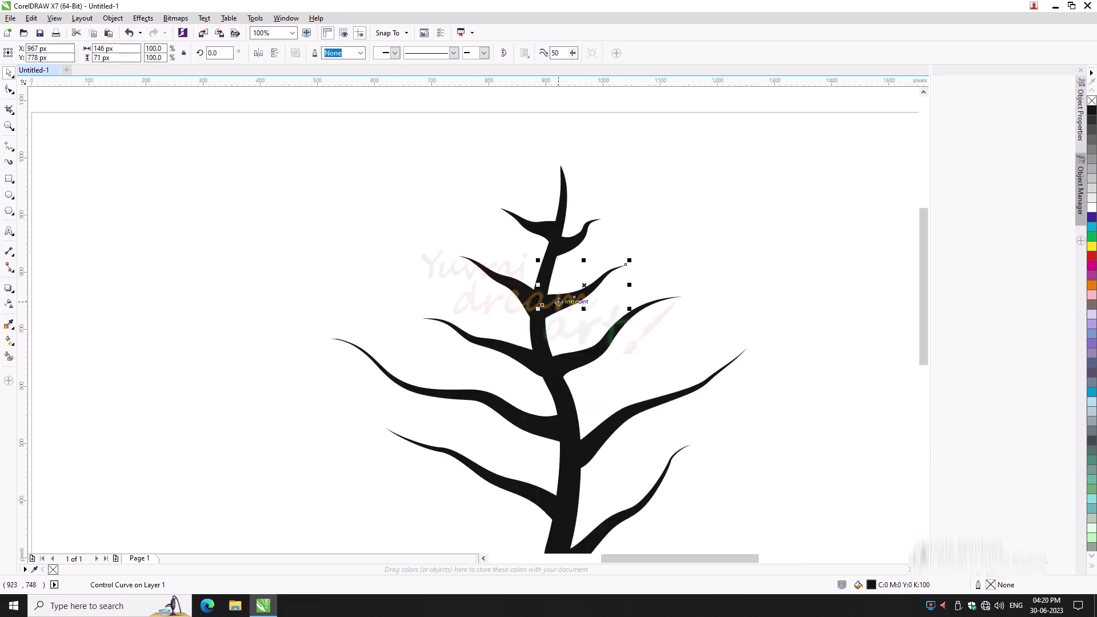
{"action": "left_click", "coordinate": [517, 294]}
{"action": "left_click", "coordinate": [563, 368]}
{"action": "left_click", "coordinate": [524, 363]}
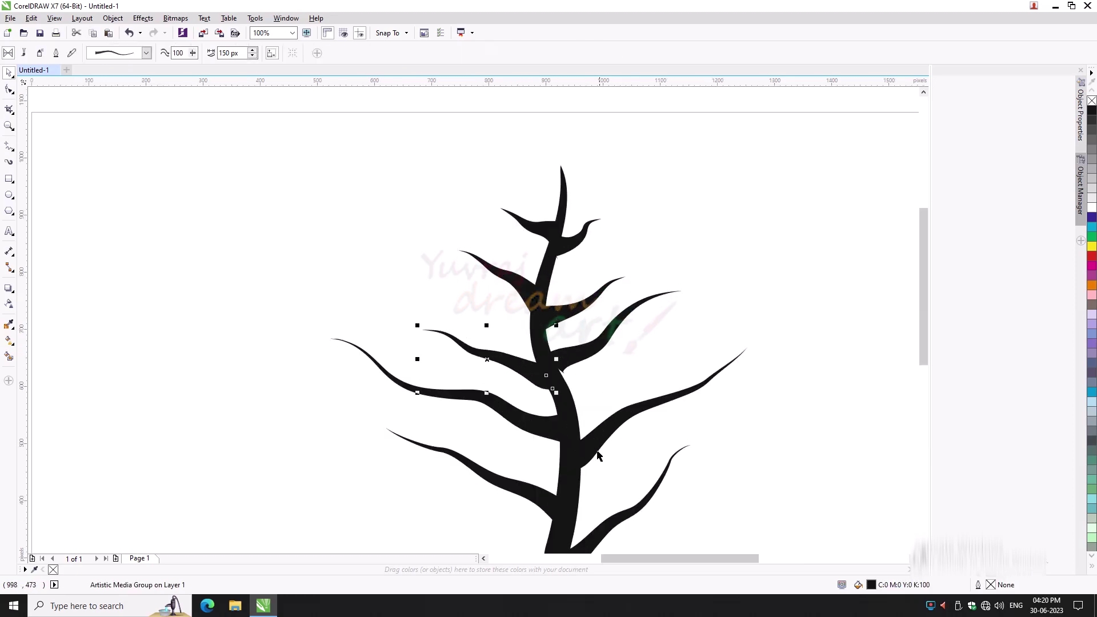
{"action": "left_click", "coordinate": [592, 442]}
{"action": "left_click", "coordinate": [574, 363]}
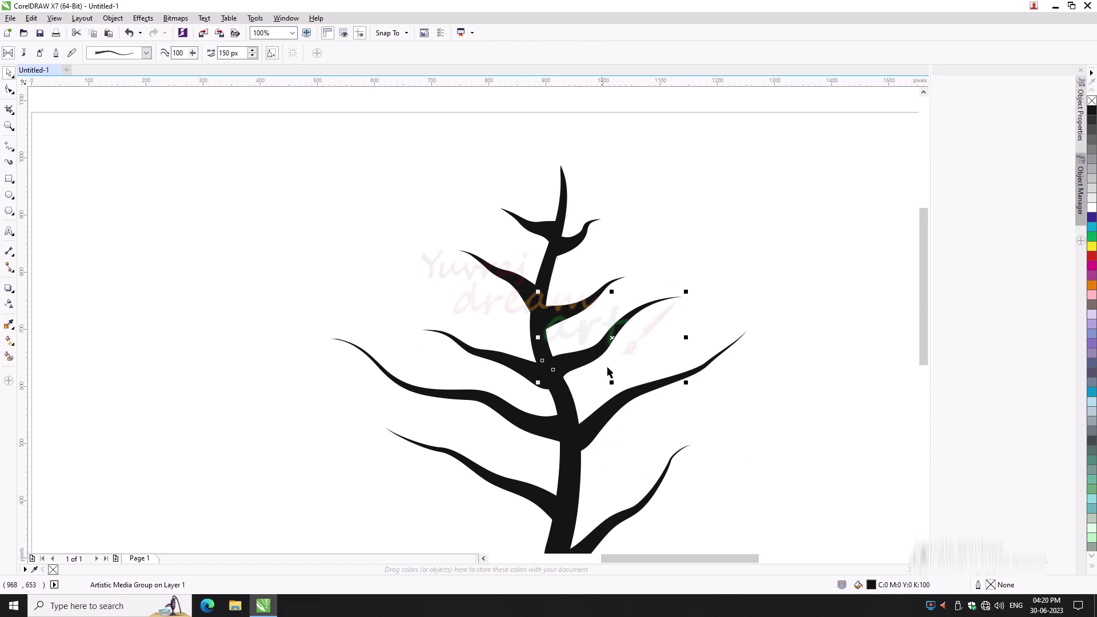
{"action": "left_click", "coordinate": [721, 395]}
{"action": "scroll", "coordinate": [722, 395], "scroll_direction": "down", "scroll_amount": 1}
{"action": "scroll", "coordinate": [657, 475], "scroll_direction": "up", "scroll_amount": 1}
{"action": "left_click", "coordinate": [629, 349]}
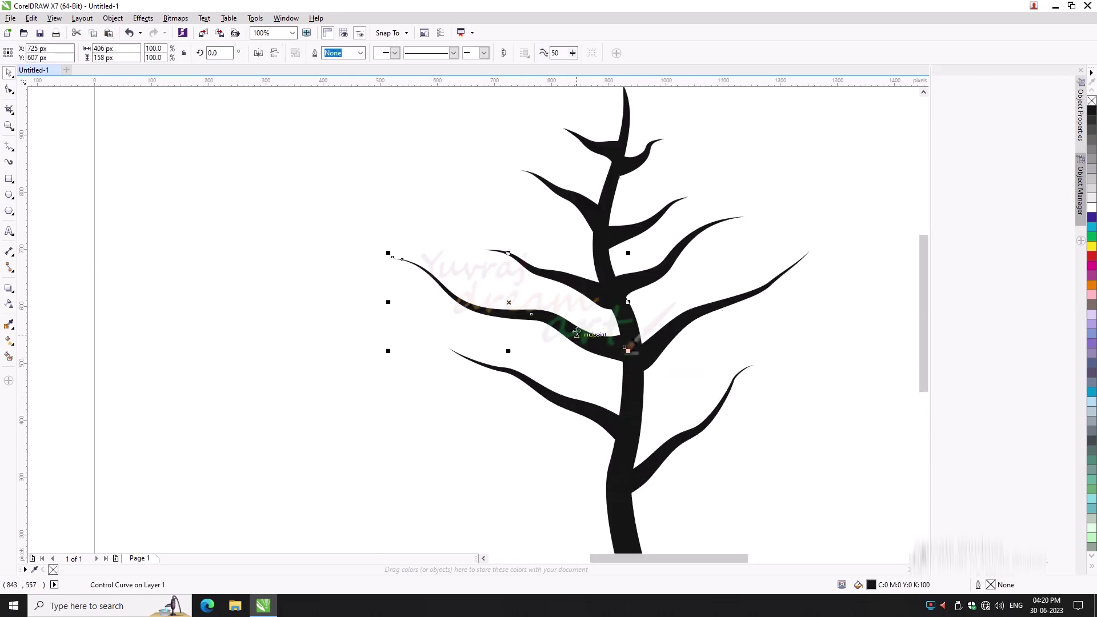
{"action": "left_click", "coordinate": [681, 325]}
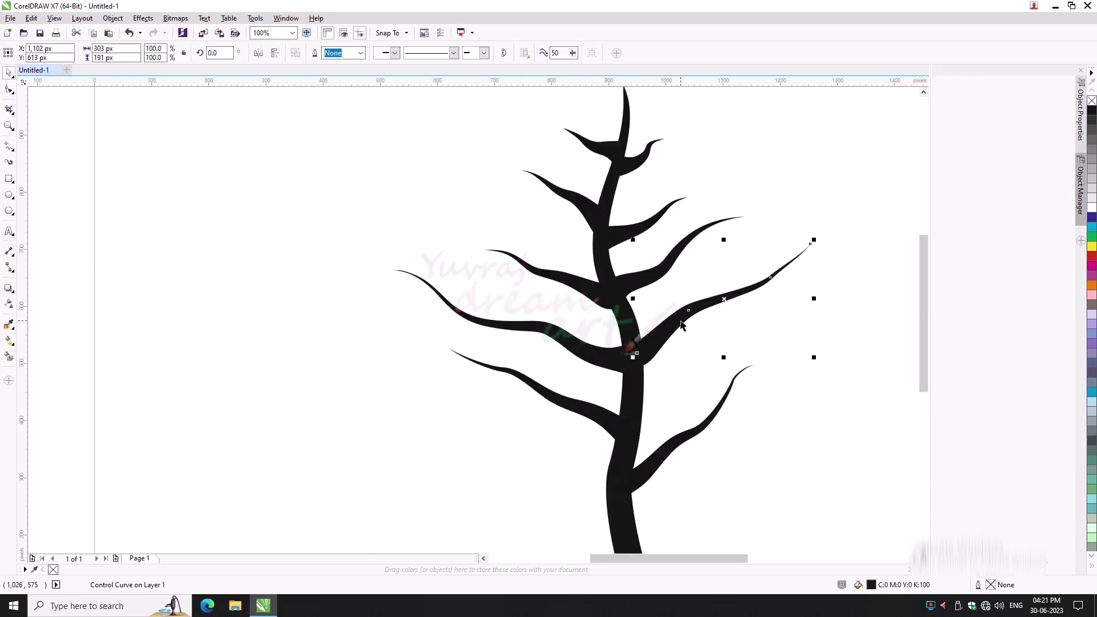
{"action": "left_click", "coordinate": [667, 460]}
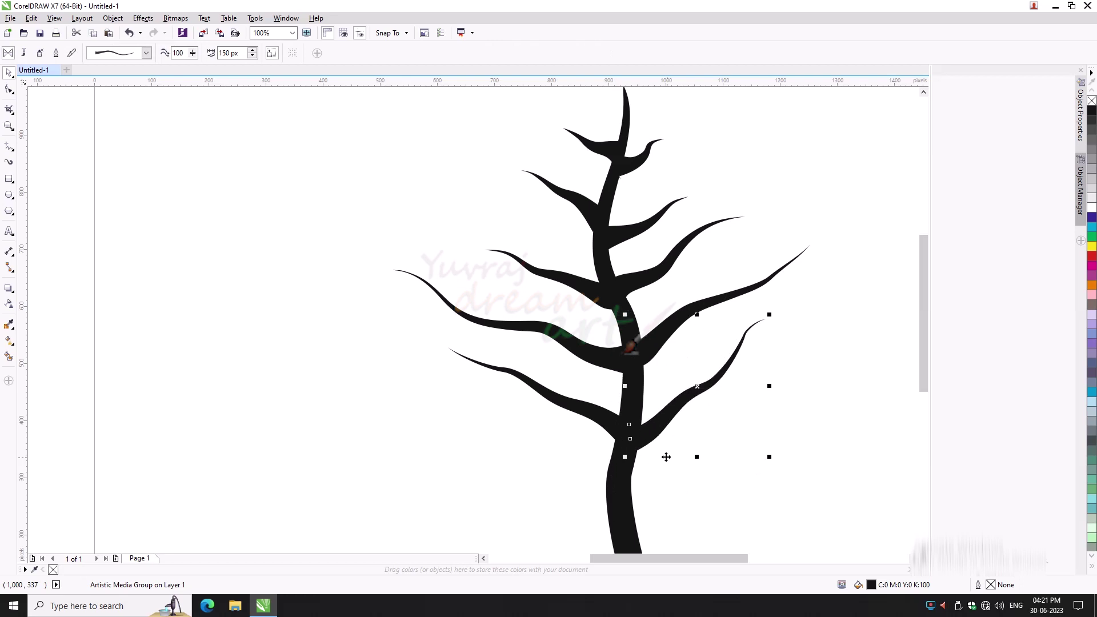
{"action": "left_click", "coordinate": [539, 468]}
{"action": "scroll", "coordinate": [540, 469], "scroll_direction": "down", "scroll_amount": 2}
{"action": "scroll", "coordinate": [544, 492], "scroll_direction": "up", "scroll_amount": 2}
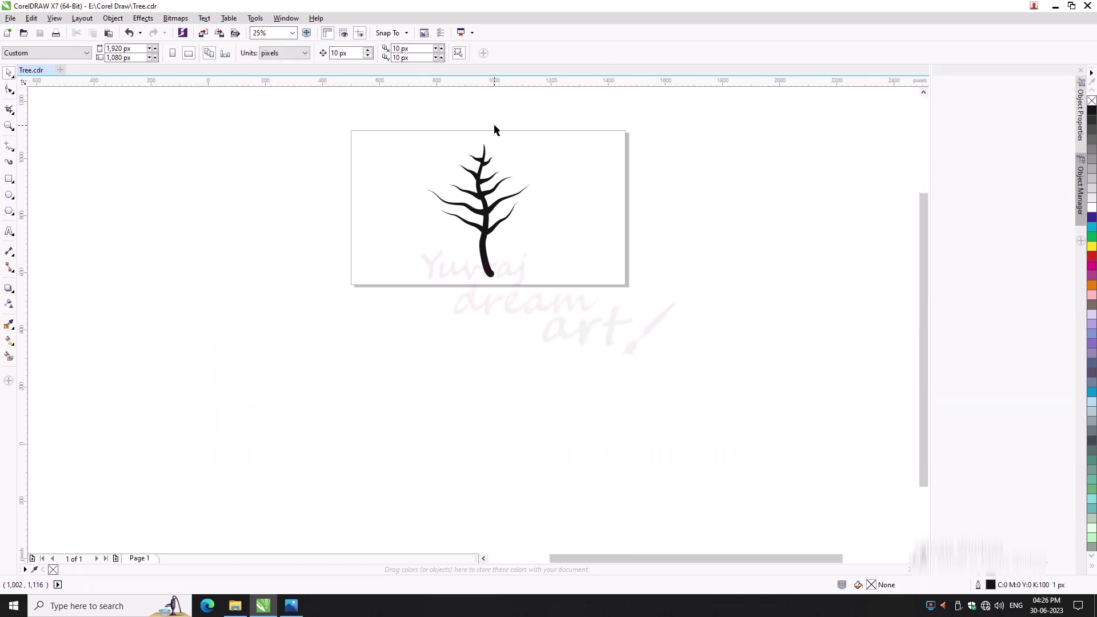
Delete the small top-right branch and move the top-left and right branches up the trunk
{"action": "left_click", "coordinate": [590, 173]}
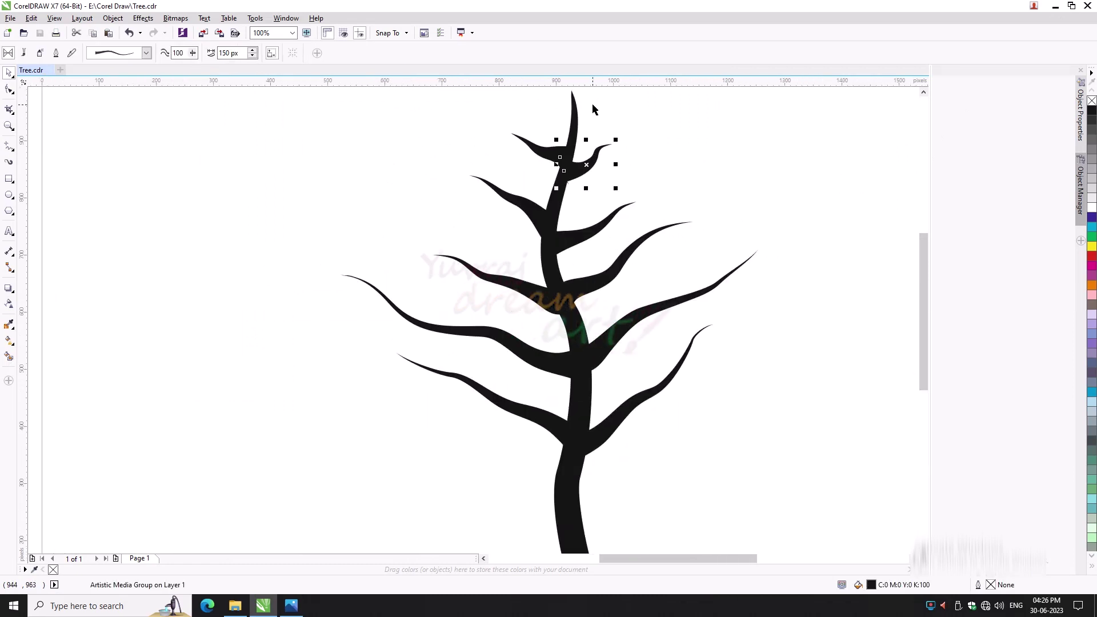
{"action": "key", "text": "Delete"}
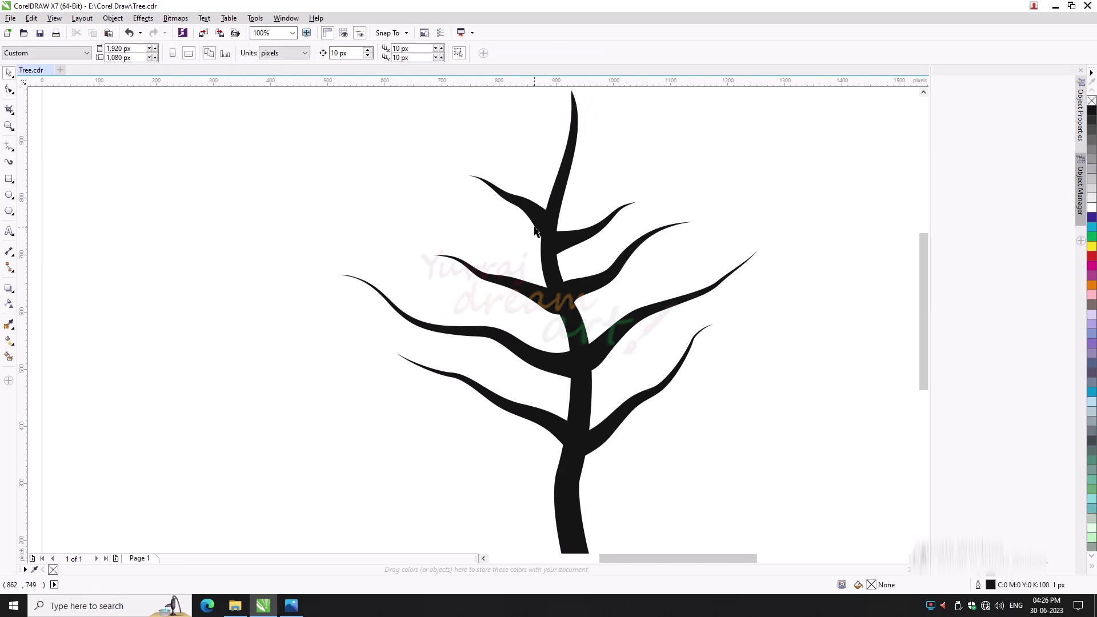
{"action": "left_click_drag", "start_coordinate": [544, 157], "coordinate": [526, 167]}
{"action": "left_click", "coordinate": [555, 238]}
{"action": "left_click_drag", "start_coordinate": [555, 237], "coordinate": [563, 200]}
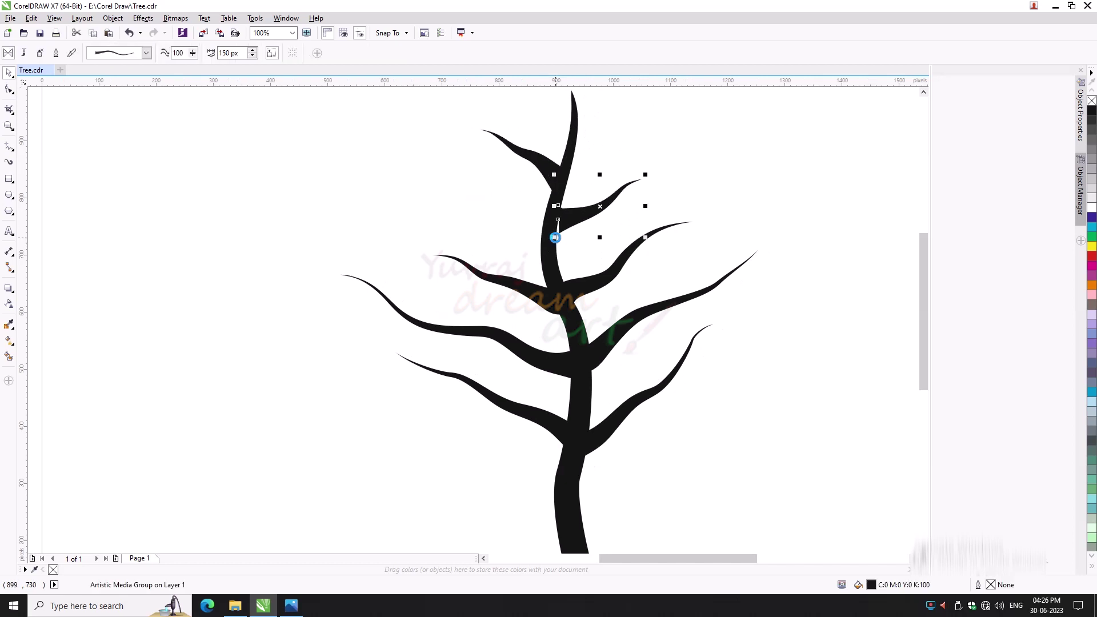
Nudge the left and right branches up and inward against the trunk
{"action": "left_click_drag", "start_coordinate": [537, 289], "coordinate": [557, 264]}
{"action": "key", "text": "Left"}
{"action": "key", "text": "Up"}
{"action": "key", "text": "Up"}
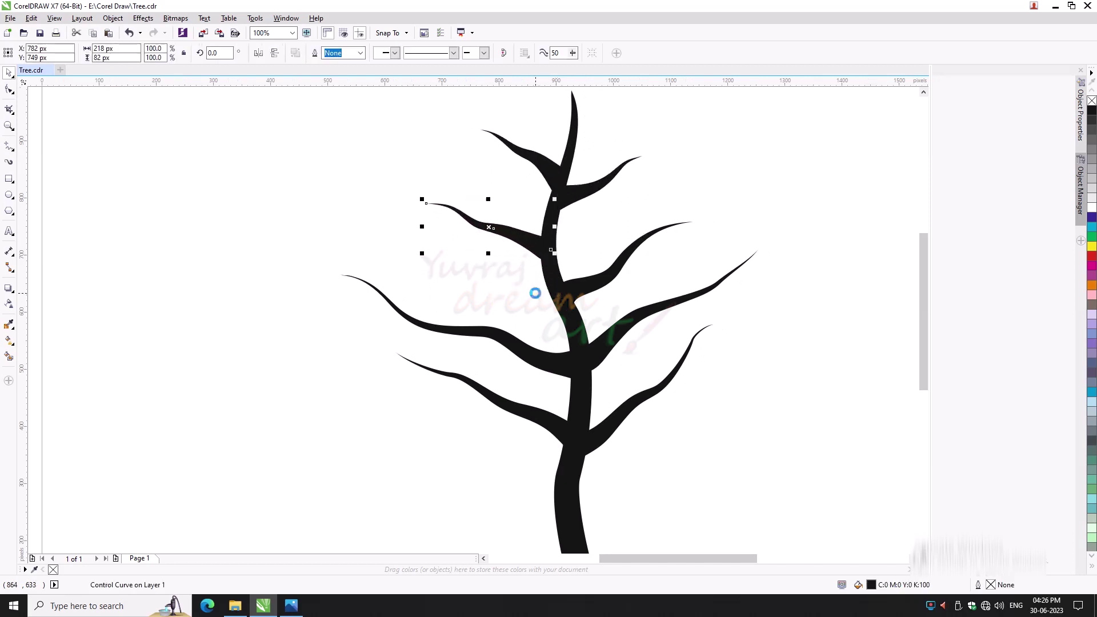
{"action": "left_click", "coordinate": [597, 286]}
{"action": "key", "text": "Up"}
{"action": "key", "text": "Up"}
{"action": "key", "text": "Up"}
{"action": "key", "text": "Left"}
{"action": "key", "text": "Left"}
{"action": "key", "text": "Left"}
{"action": "key", "text": "Up"}
Nudge the lower-left branch toward the trunk, then check the remaining branches and deselect
{"action": "key", "text": "Up"}
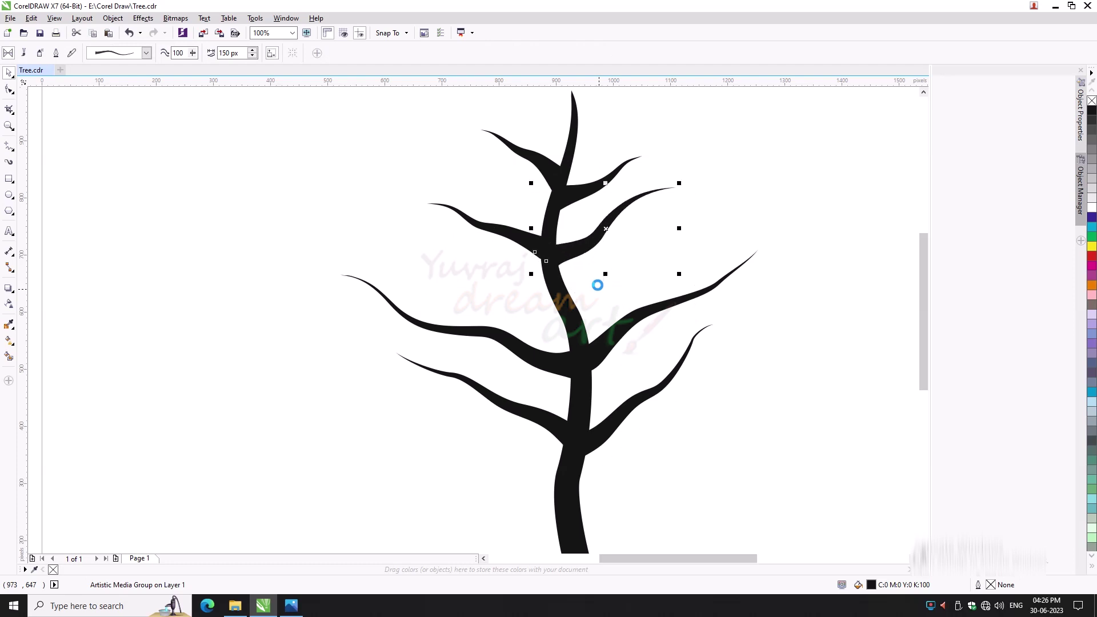
{"action": "left_click", "coordinate": [513, 237]}
{"action": "left_click", "coordinate": [540, 354]}
{"action": "key", "text": "Up"}
{"action": "key", "text": "Up"}
{"action": "key", "text": "Up"}
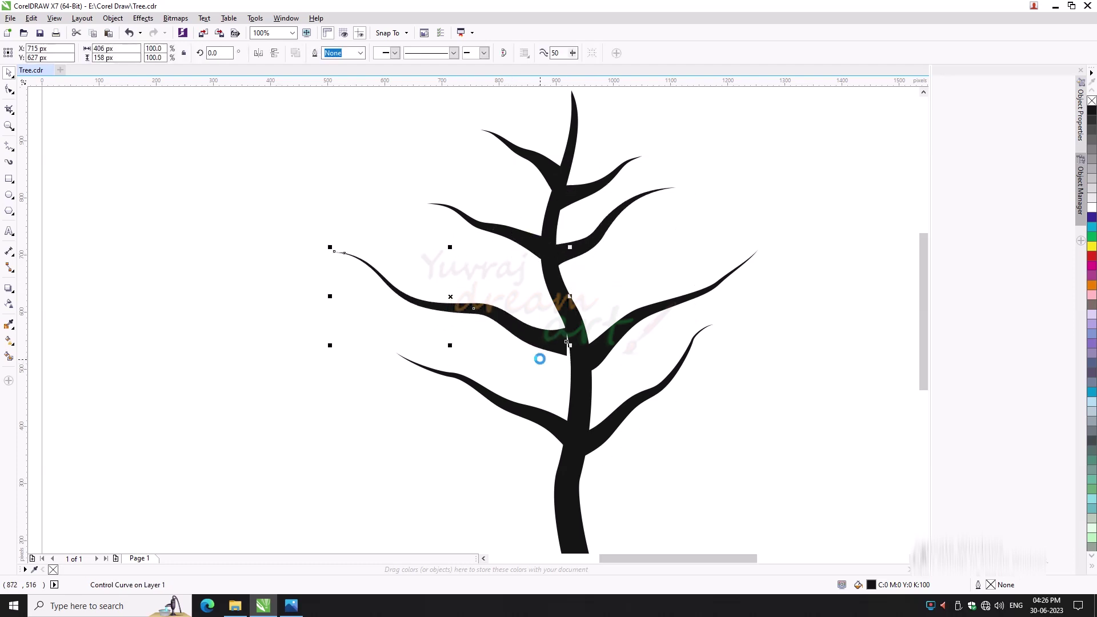
{"action": "key", "text": "Down"}
{"action": "left_click", "coordinate": [619, 337]}
{"action": "key", "text": "Up"}
{"action": "key", "text": "Up"}
{"action": "left_click", "coordinate": [597, 245]}
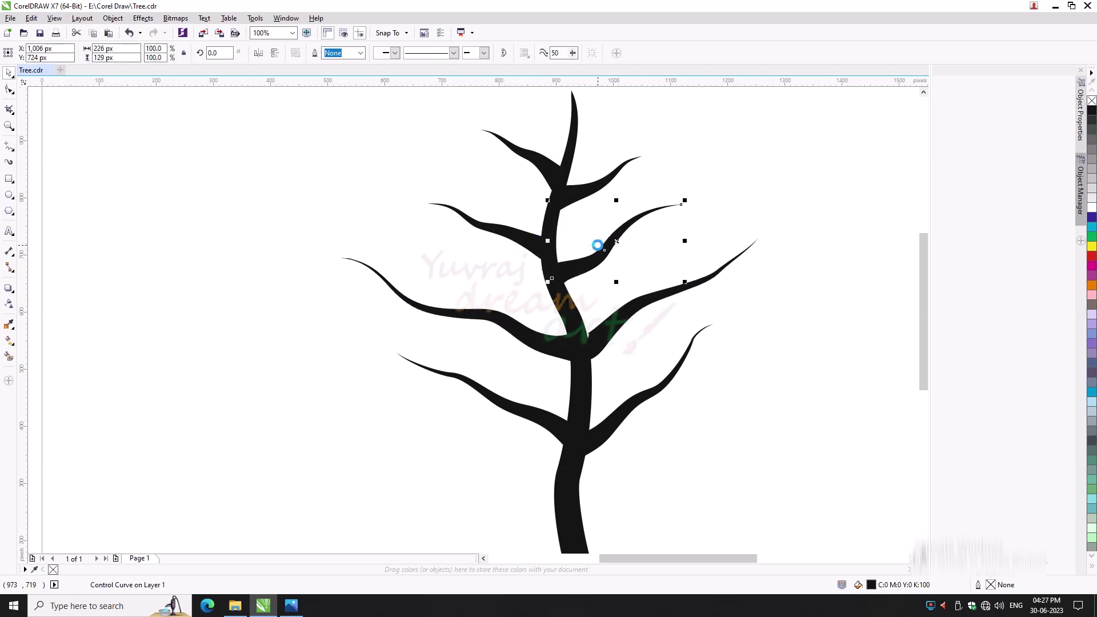
{"action": "left_click", "coordinate": [745, 361]}
{"action": "scroll", "coordinate": [746, 361], "scroll_direction": "down", "scroll_amount": 2}
{"action": "scroll", "coordinate": [684, 457], "scroll_direction": "up", "scroll_amount": 2}
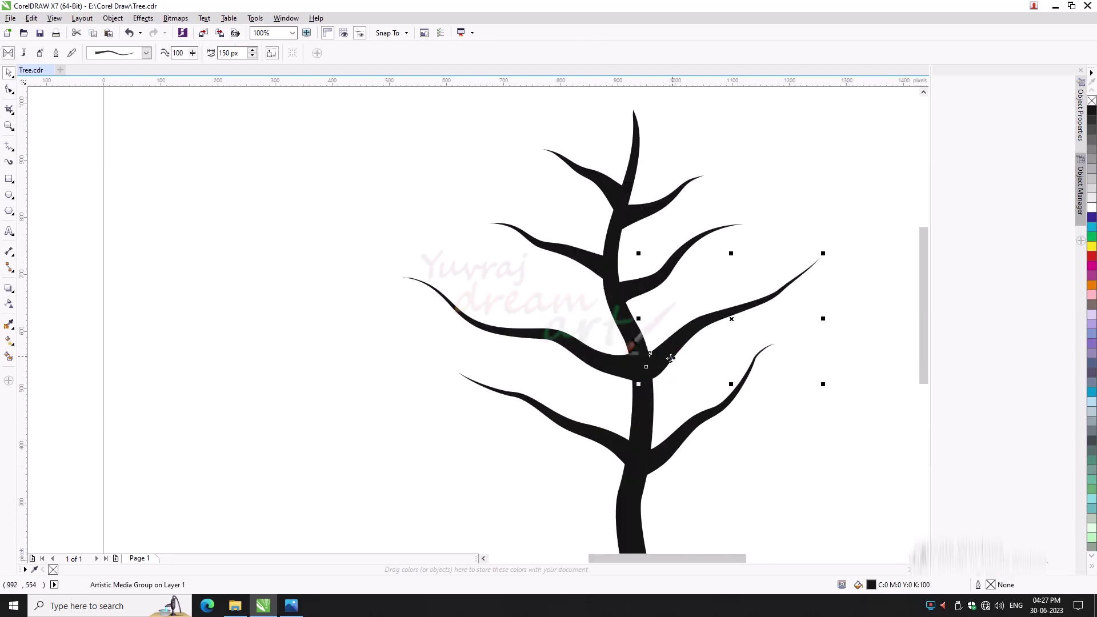
{"action": "scroll", "coordinate": [703, 449], "scroll_direction": "down", "scroll_amount": 3}
{"action": "left_click", "coordinate": [724, 439]}
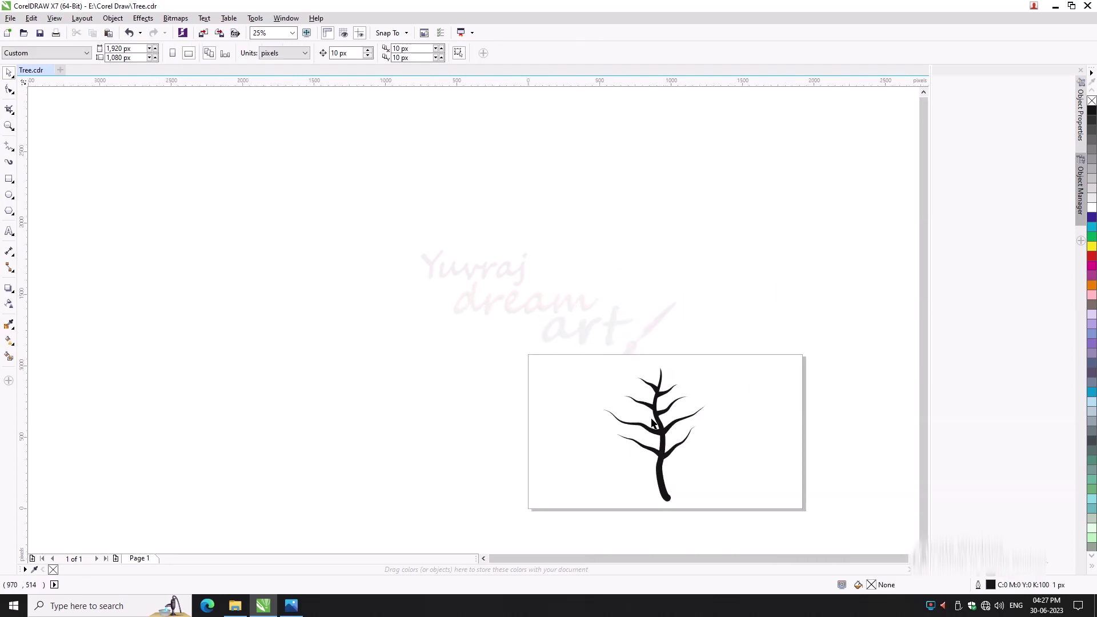
Drag the upper-left branch's lower segment leftward to reshape where it joins the trunk
{"action": "scroll", "coordinate": [653, 423], "scroll_direction": "up", "scroll_amount": 1}
{"action": "scroll", "coordinate": [574, 426], "scroll_direction": "up", "scroll_amount": 2}
{"action": "left_click", "coordinate": [9, 90]}
{"action": "left_click", "coordinate": [616, 441]}
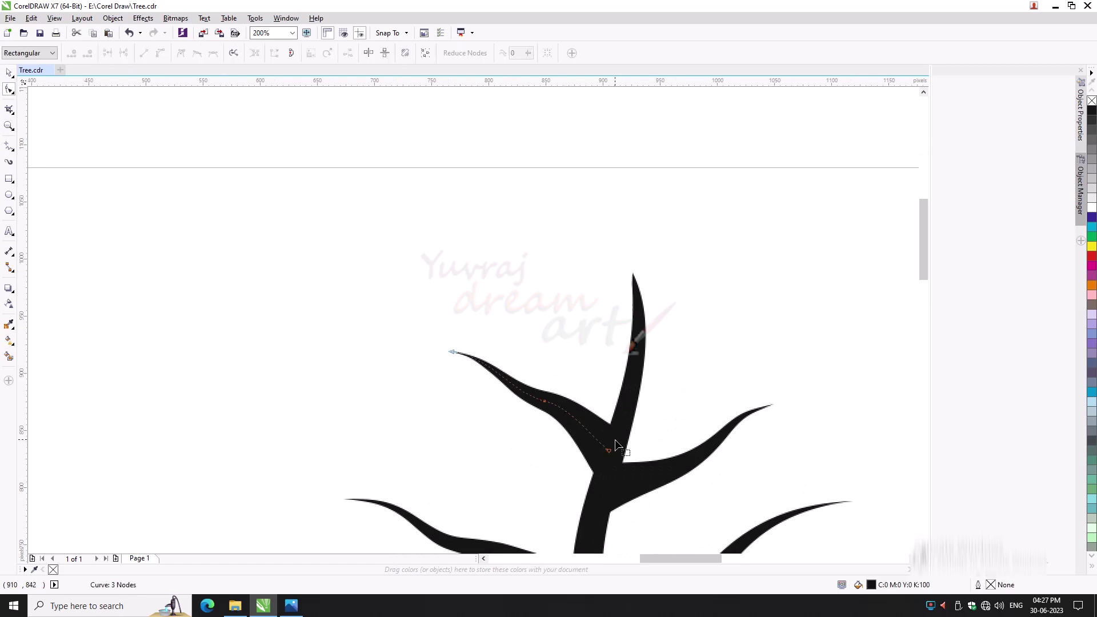
{"action": "left_click", "coordinate": [609, 451]}
{"action": "mouse_move", "coordinate": [608, 448]}
{"action": "left_mouse_down"}
{"action": "mouse_move", "coordinate": [581, 458]}
{"action": "mouse_move", "coordinate": [595, 447]}
{"action": "left_mouse_up"}
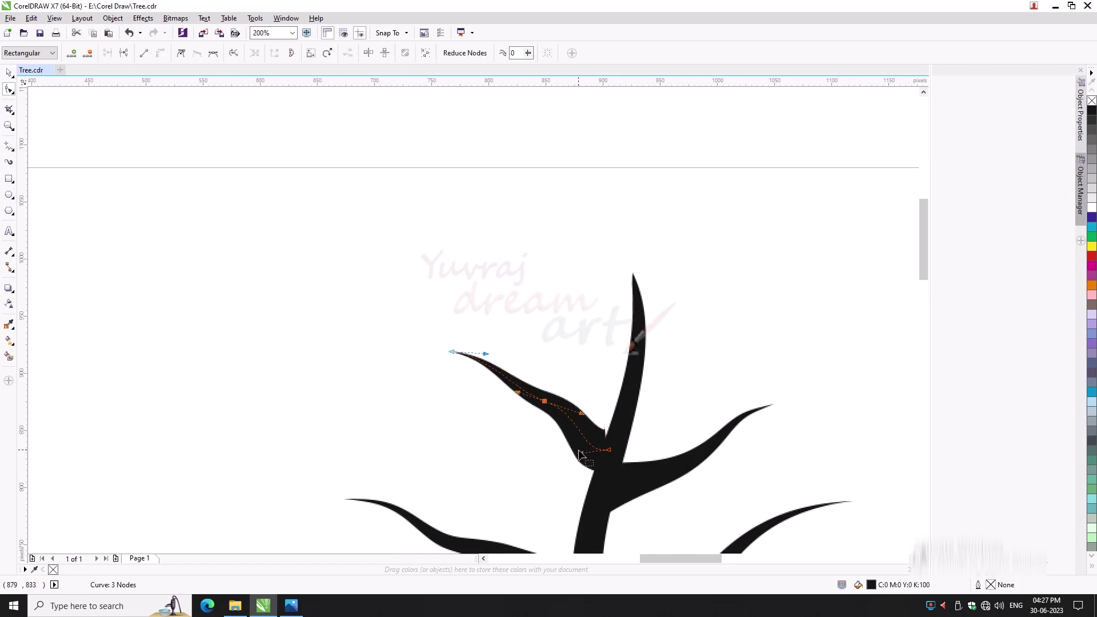
{"action": "left_click", "coordinate": [608, 451]}
{"action": "scroll", "coordinate": [629, 463], "scroll_direction": "down", "scroll_amount": 3}
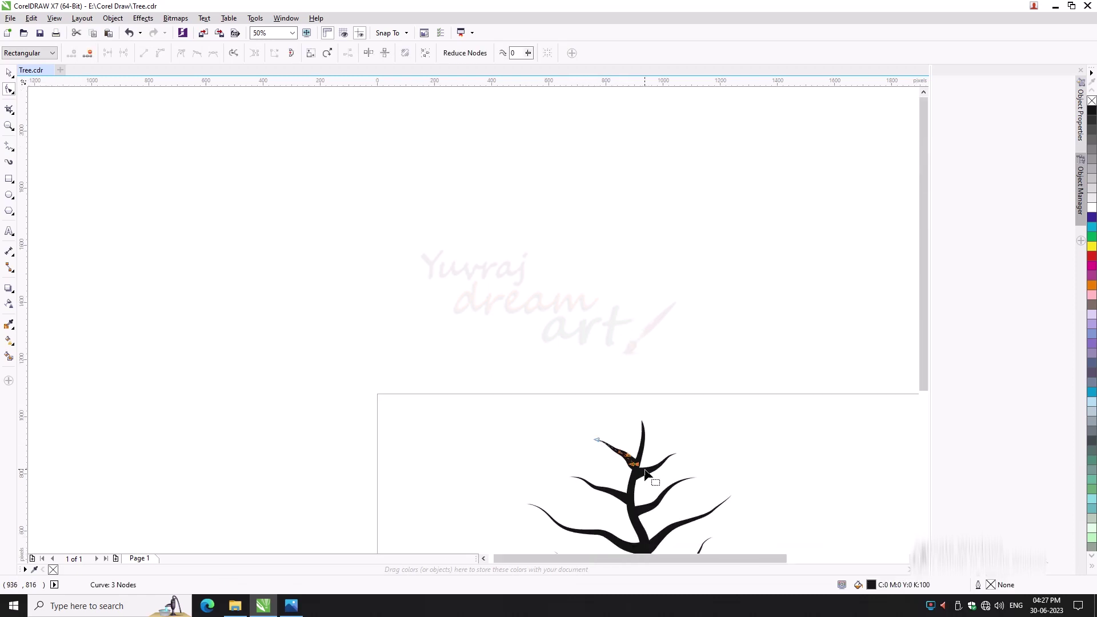
{"action": "left_click", "coordinate": [9, 73]}
{"action": "scroll", "coordinate": [319, 215], "scroll_direction": "up", "scroll_amount": 2}
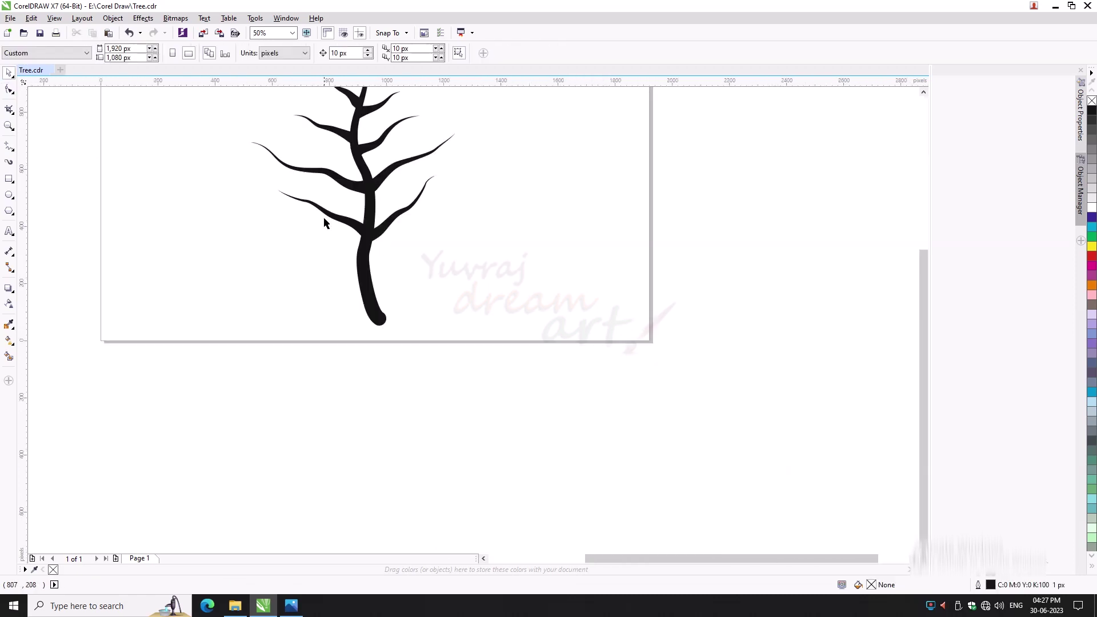
{"action": "scroll", "coordinate": [319, 216], "scroll_direction": "down", "scroll_amount": 4}
{"action": "scroll", "coordinate": [430, 103], "scroll_direction": "left", "scroll_amount": 2}
{"action": "scroll", "coordinate": [418, 108], "scroll_direction": "up", "scroll_amount": 3}
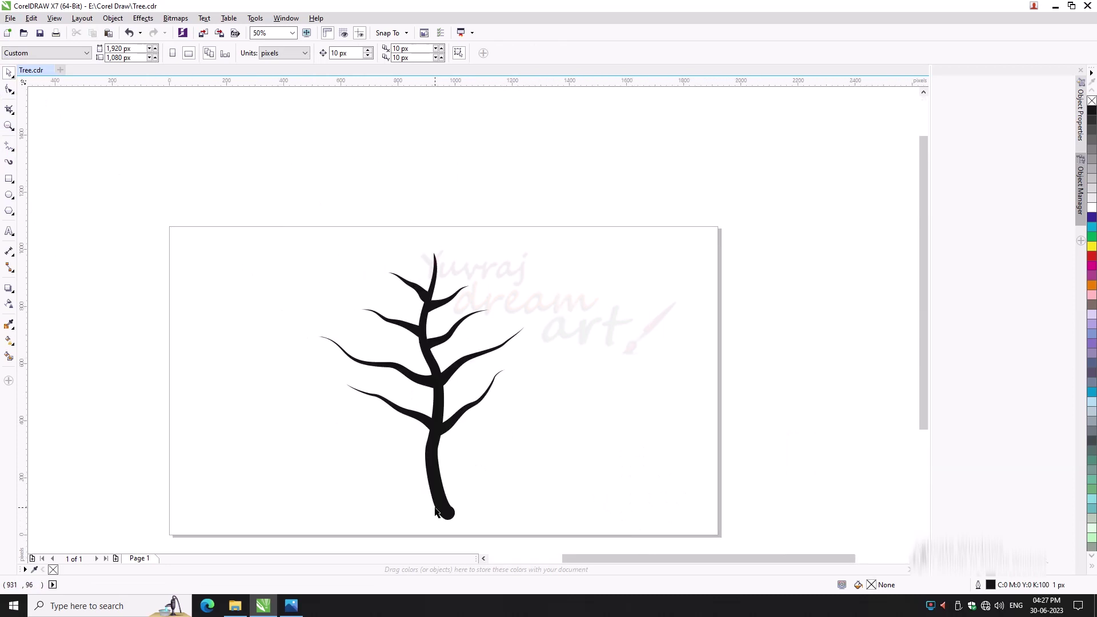
Draw a page-covering rectangle and give it a dark teal uniform fill
{"action": "left_click_drag", "start_coordinate": [247, 135], "coordinate": [798, 446]}
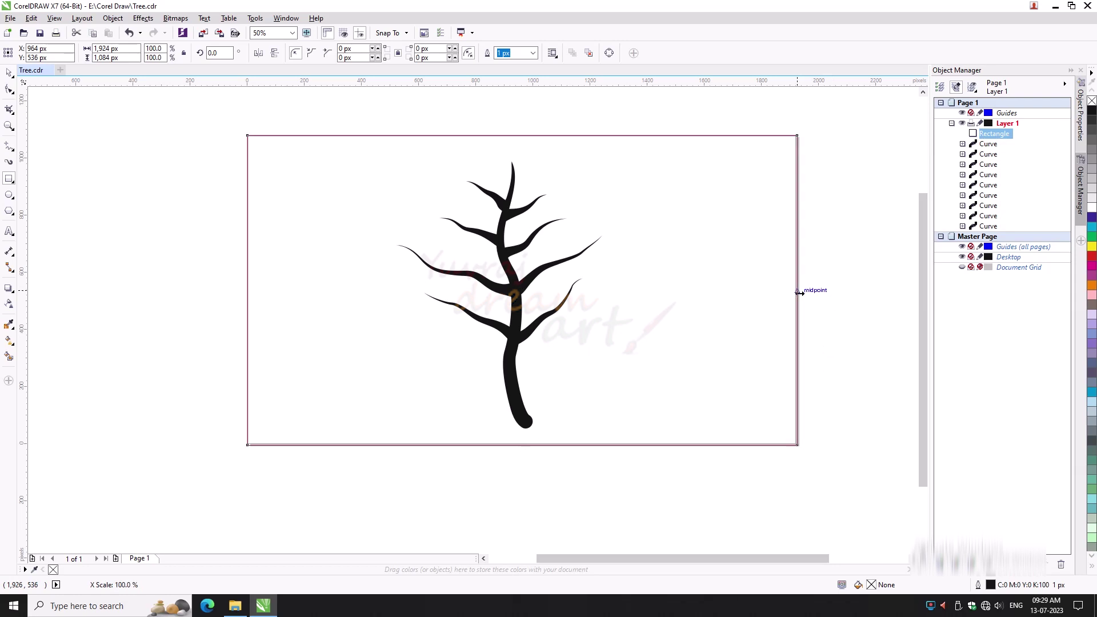
{"action": "left_click_drag", "start_coordinate": [799, 292], "coordinate": [804, 292]}
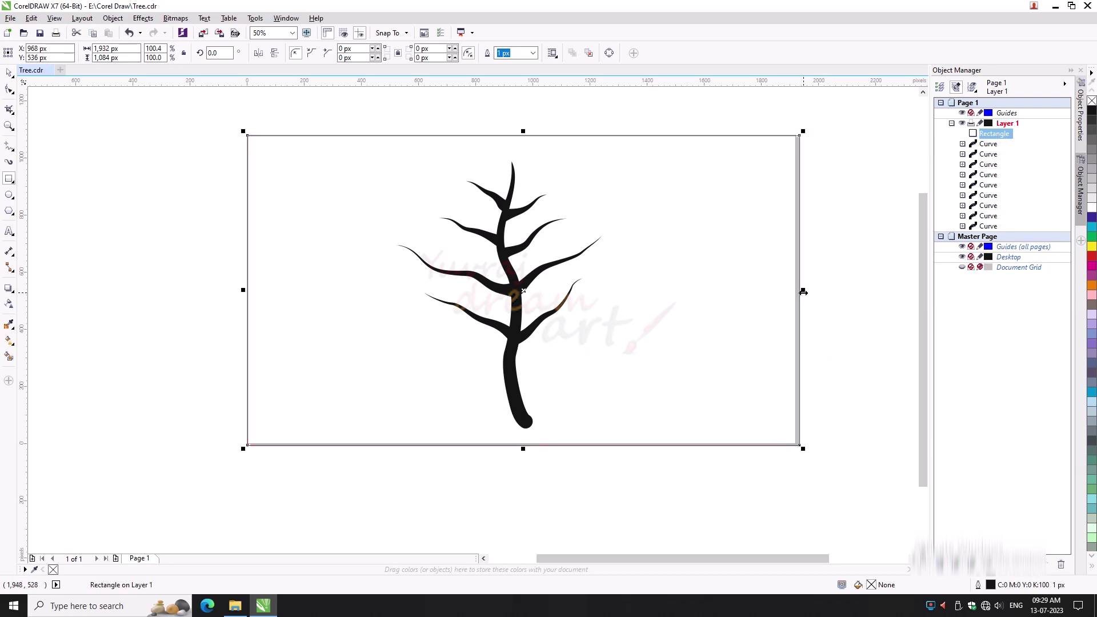
{"action": "double_click", "coordinate": [870, 586]}
{"action": "left_click", "coordinate": [665, 150]}
{"action": "left_click", "coordinate": [723, 261]}
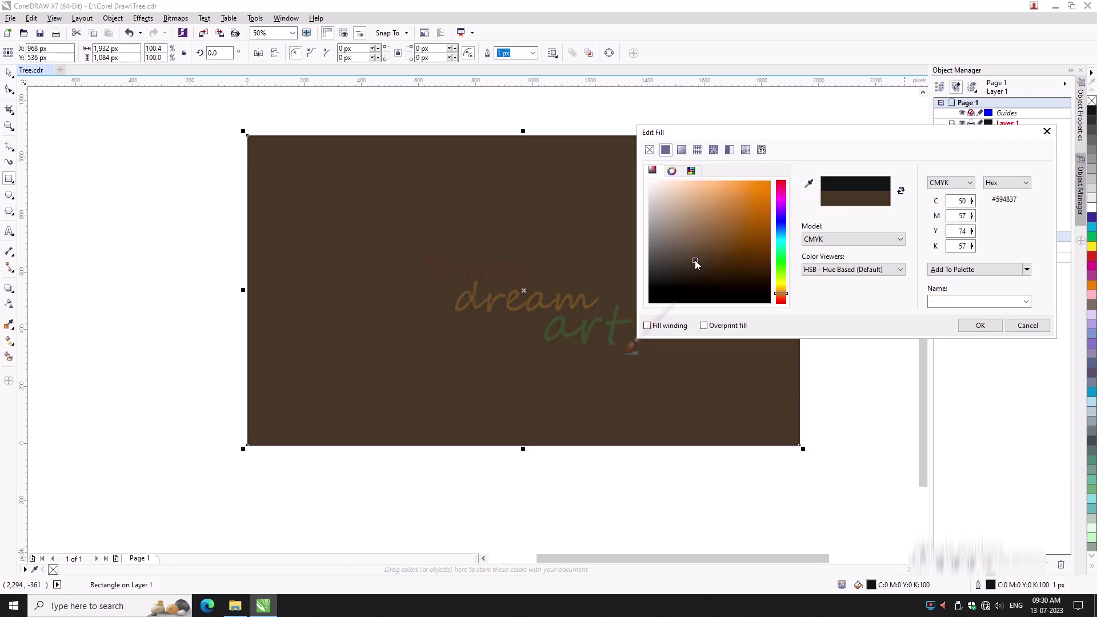
{"action": "left_click_drag", "start_coordinate": [722, 261], "coordinate": [730, 206]}
{"action": "left_click", "coordinate": [780, 239]}
{"action": "left_click", "coordinate": [755, 221]}
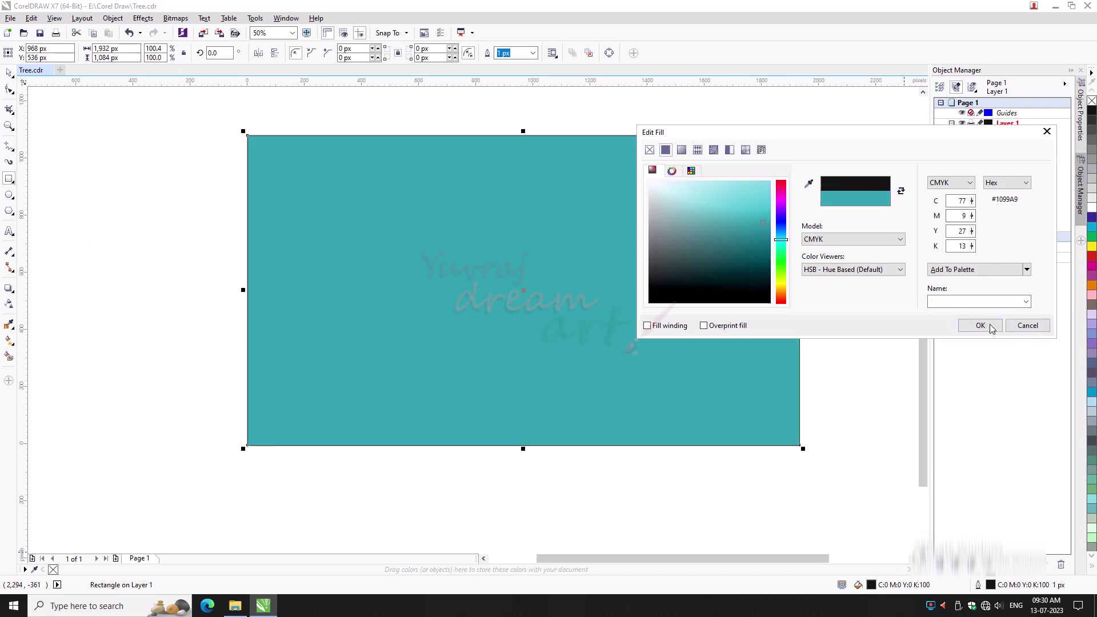
{"action": "left_click", "coordinate": [980, 326]}
Reorder the rectangle in the Object Manager, then send it behind all other objects
{"action": "left_click_drag", "start_coordinate": [999, 227], "coordinate": [997, 234]}
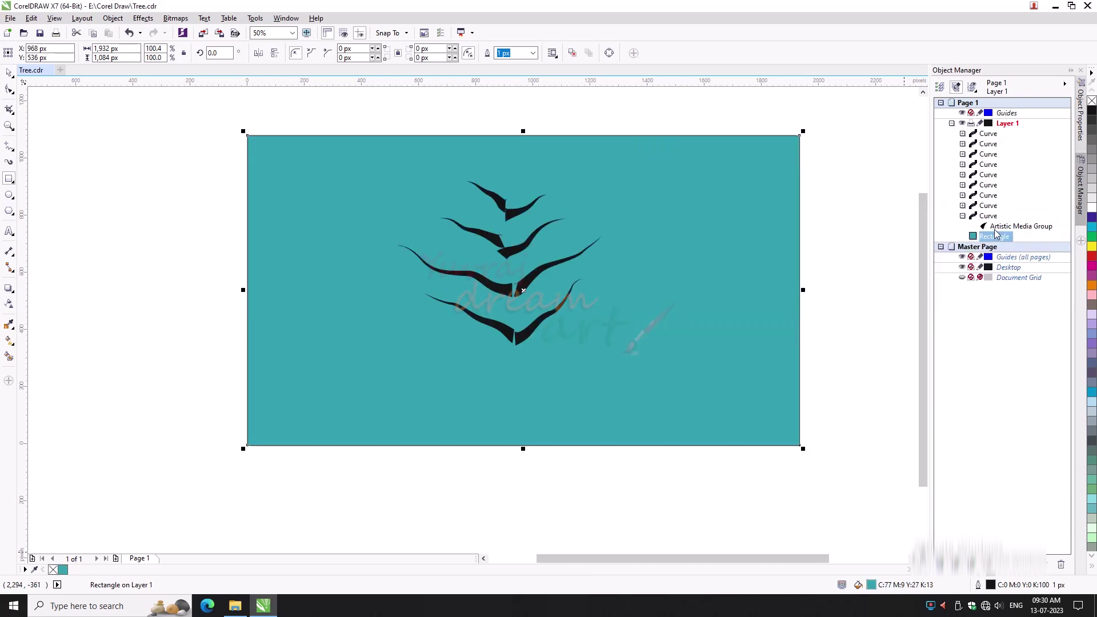
{"action": "left_click", "coordinate": [963, 216]}
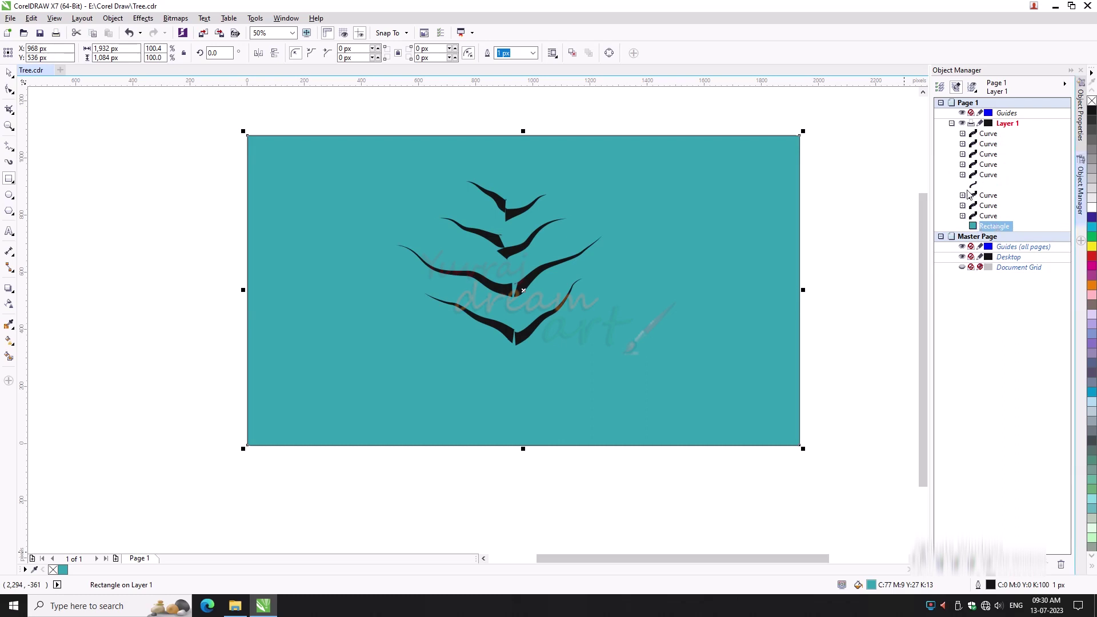
{"action": "left_click", "coordinate": [989, 216]}
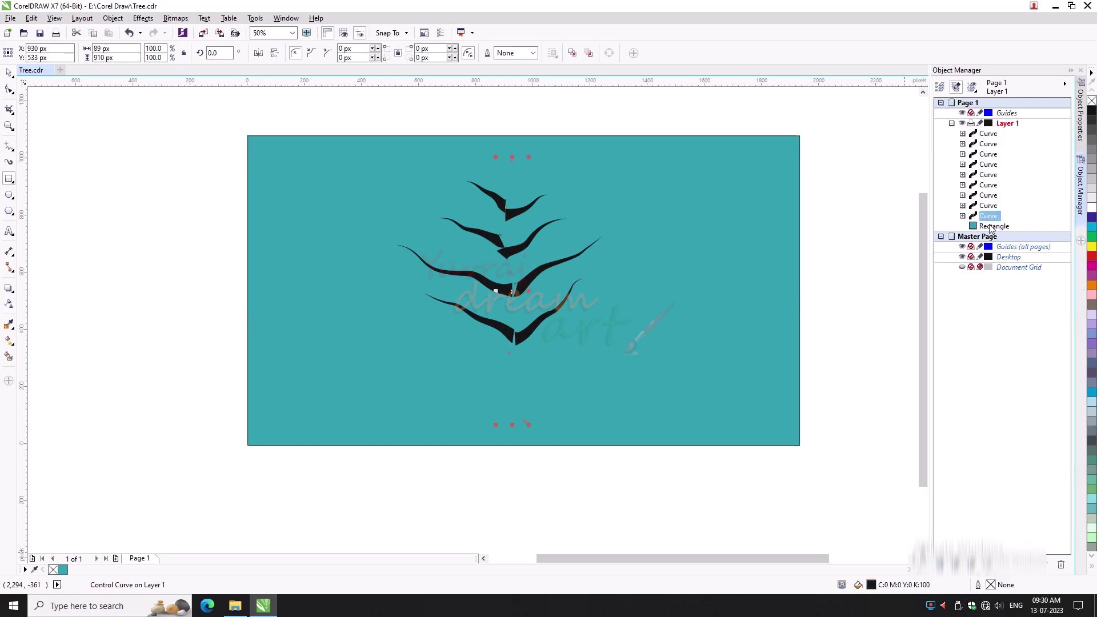
{"action": "left_click", "coordinate": [991, 228]}
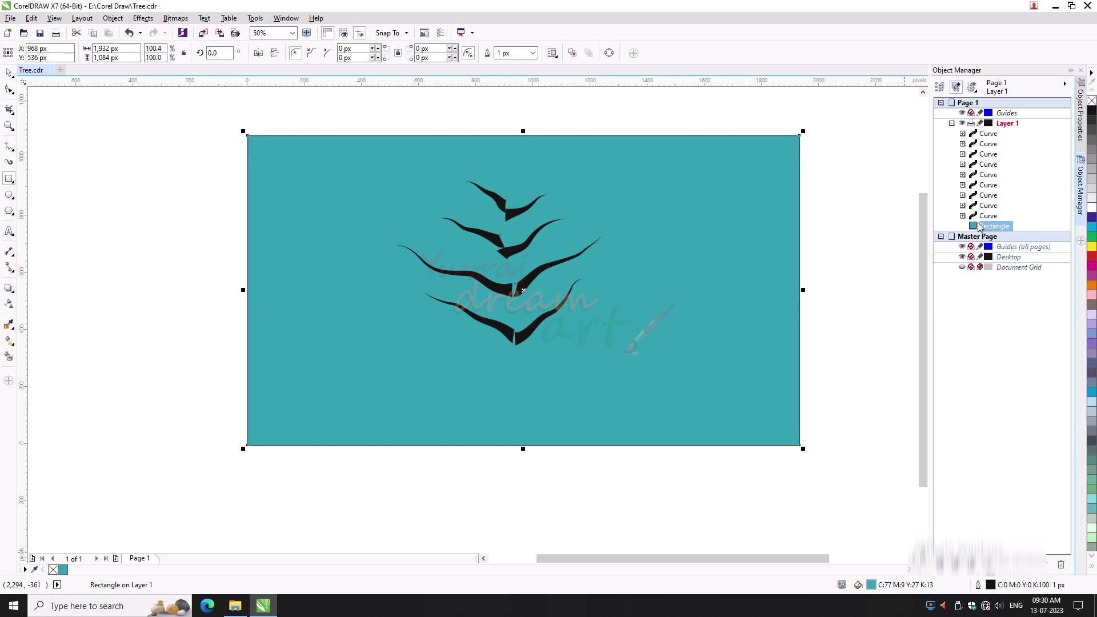
{"action": "left_click_drag", "start_coordinate": [969, 133], "coordinate": [953, 135]}
{"action": "key", "text": "ctrl+z"}
{"action": "key", "text": "ctrl+shift+z"}
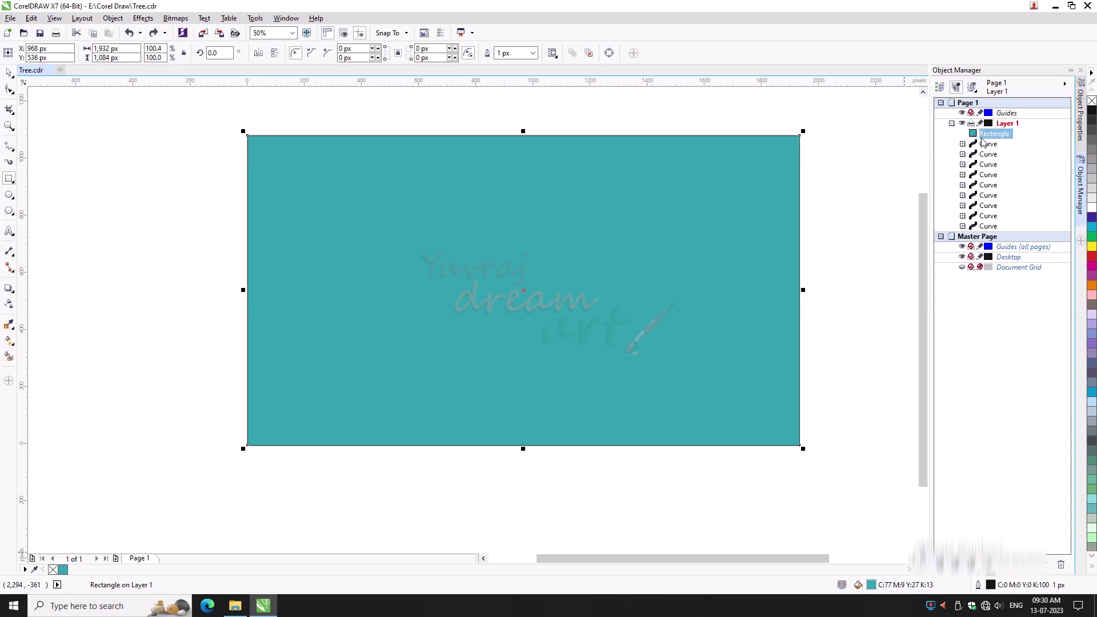
{"action": "right_click", "coordinate": [643, 230]}
{"action": "mouse_move", "coordinate": [672, 416]}
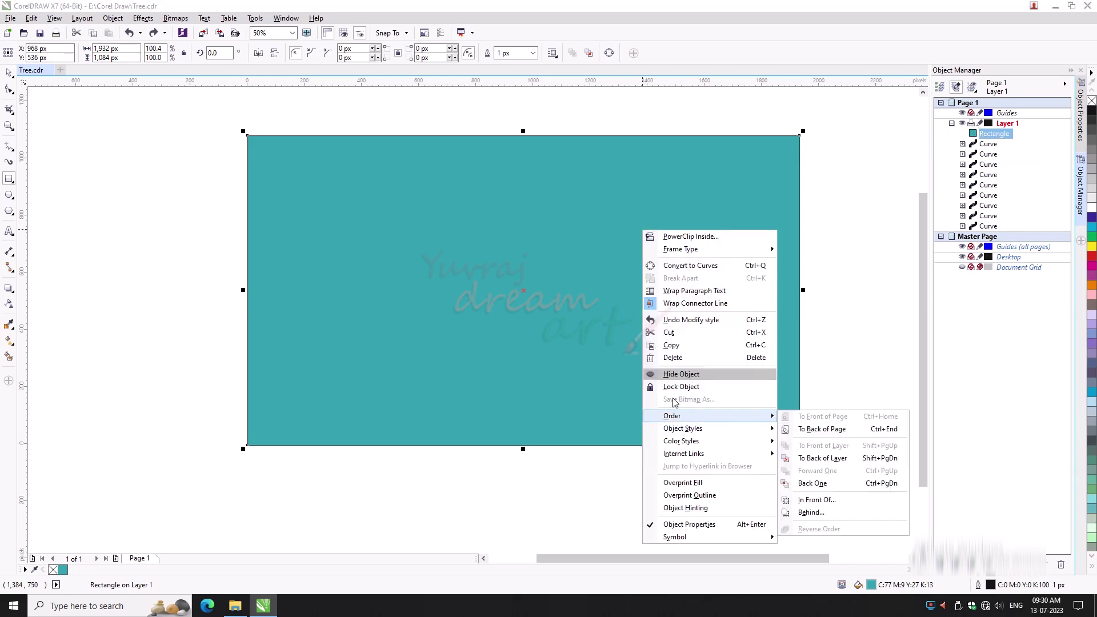
{"action": "left_click", "coordinate": [836, 430]}
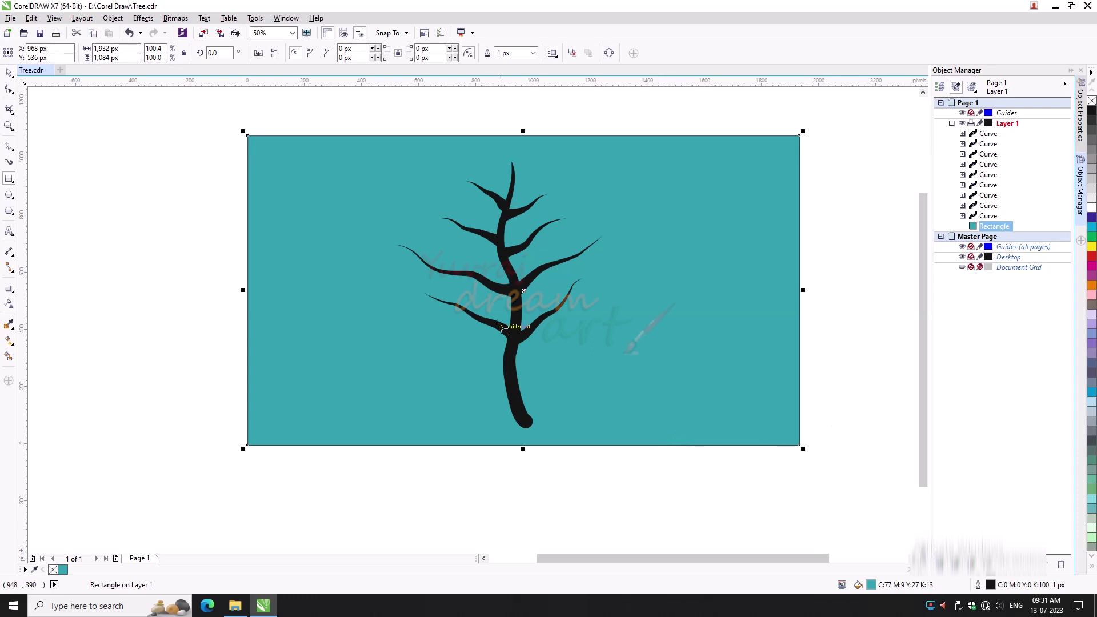
{"action": "left_click", "coordinate": [533, 52]}
Remove the rectangle's outline and try a light green fill colour
{"action": "left_click", "coordinate": [504, 64]}
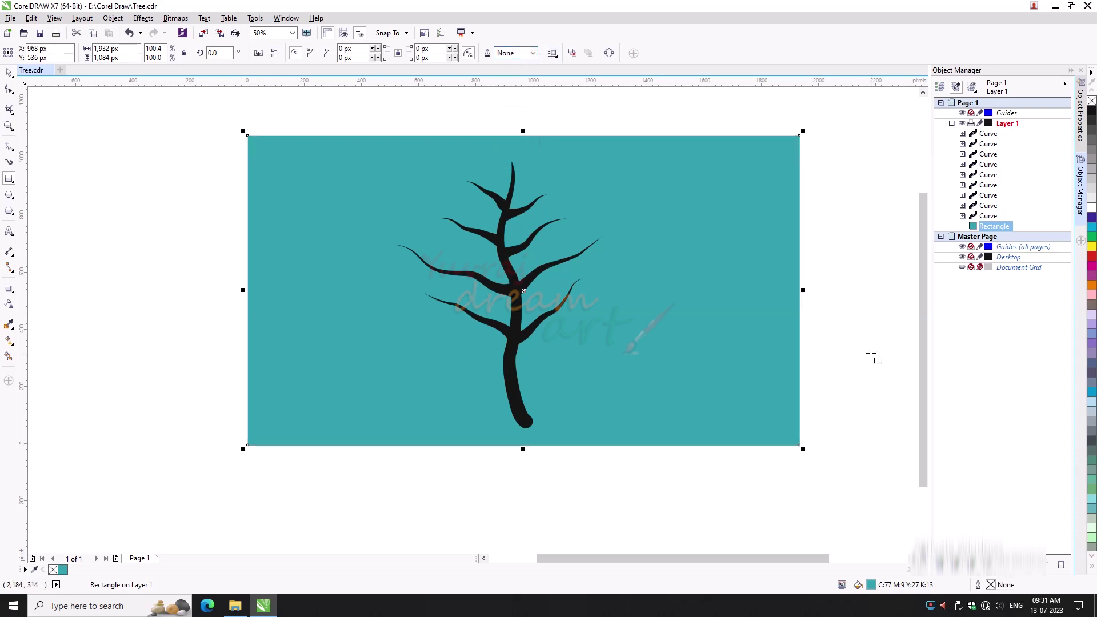
{"action": "double_click", "coordinate": [871, 585]}
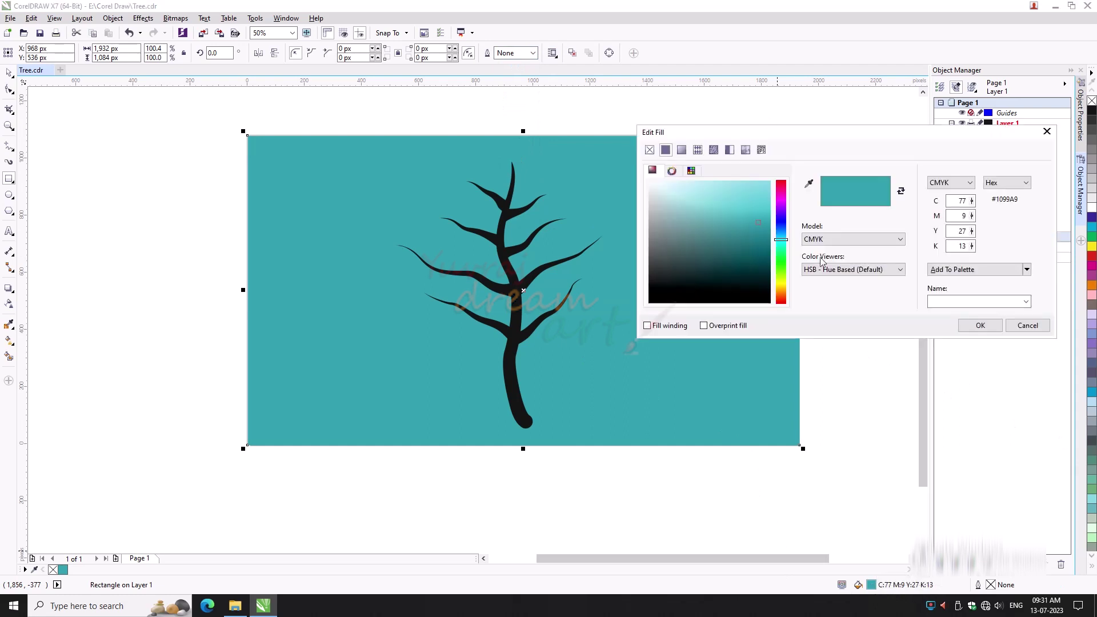
{"action": "left_click_drag", "start_coordinate": [765, 189], "coordinate": [782, 270]}
{"action": "left_click_drag", "start_coordinate": [686, 132], "coordinate": [913, 130]}
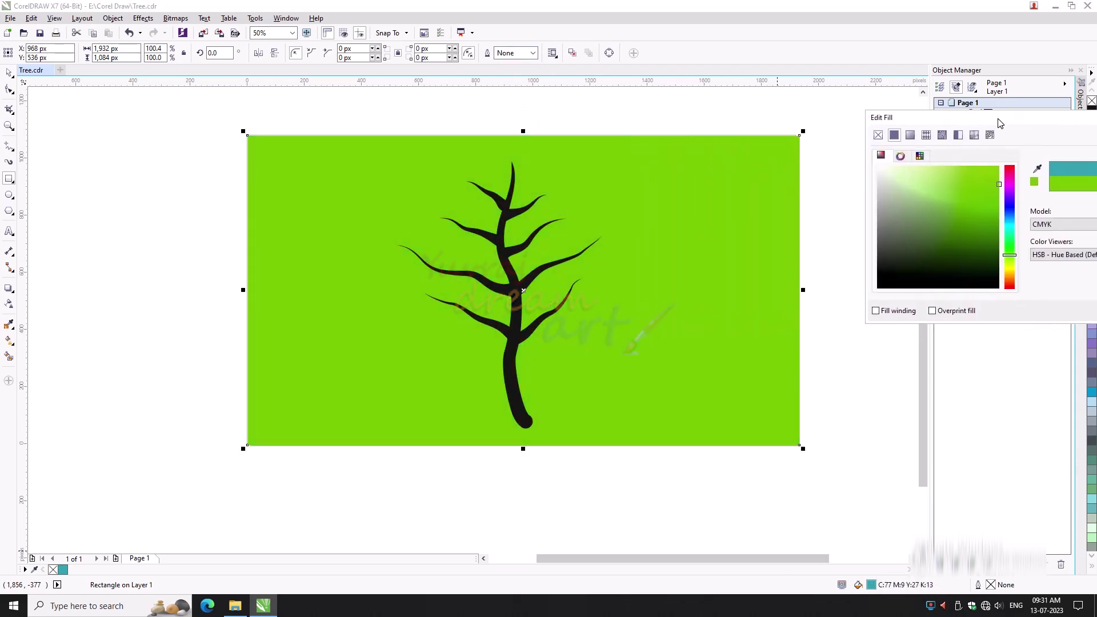
{"action": "mouse_move", "coordinate": [1008, 268]}
{"action": "left_mouse_down"}
{"action": "mouse_move", "coordinate": [1008, 301]}
{"action": "mouse_move", "coordinate": [1006, 182]}
{"action": "mouse_move", "coordinate": [1007, 300]}
{"action": "mouse_move", "coordinate": [1009, 235]}
{"action": "mouse_move", "coordinate": [1009, 246]}
{"action": "left_mouse_up"}
Switch to a fountain fill with a dark teal-green end colour and the midpoint at 64%
{"action": "left_click", "coordinate": [909, 149]}
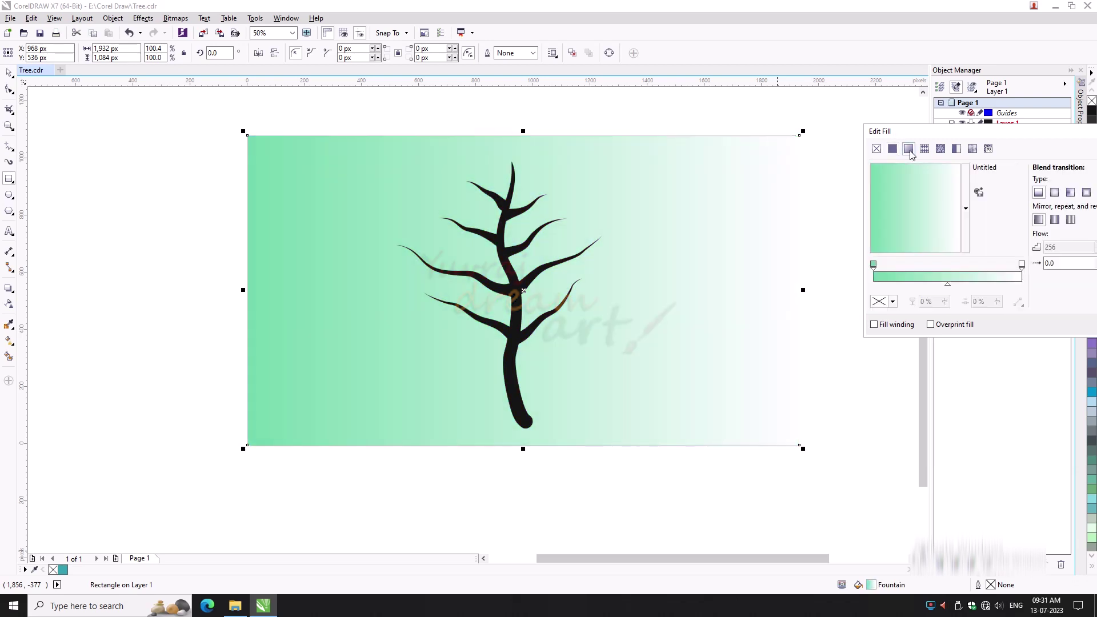
{"action": "left_click", "coordinate": [873, 266]}
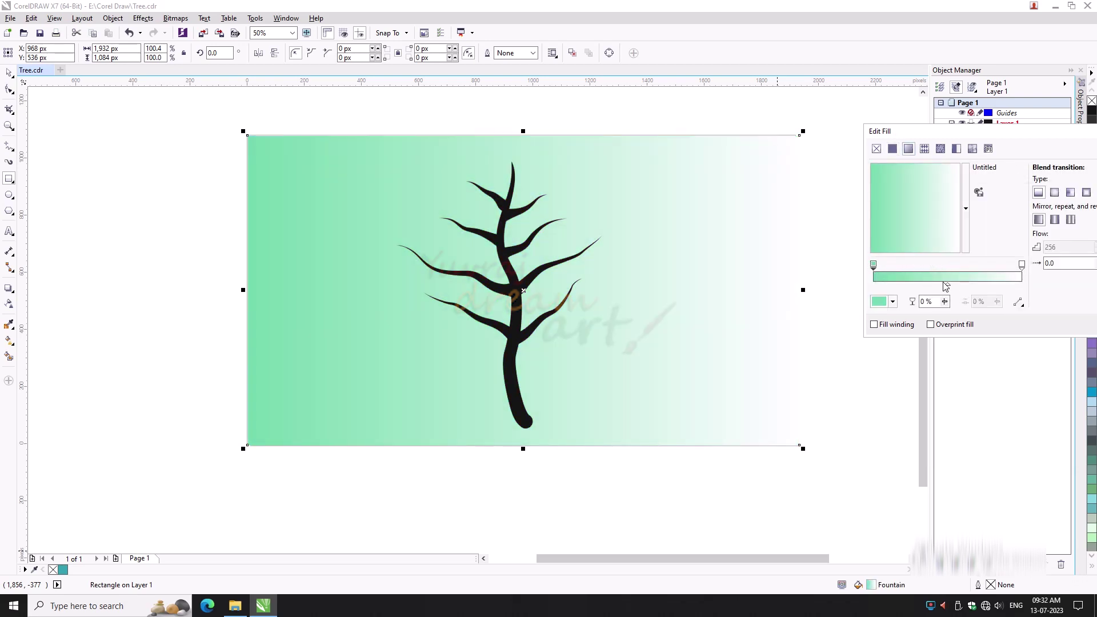
{"action": "left_click_drag", "start_coordinate": [946, 287], "coordinate": [922, 283]}
{"action": "left_click", "coordinate": [1022, 265]}
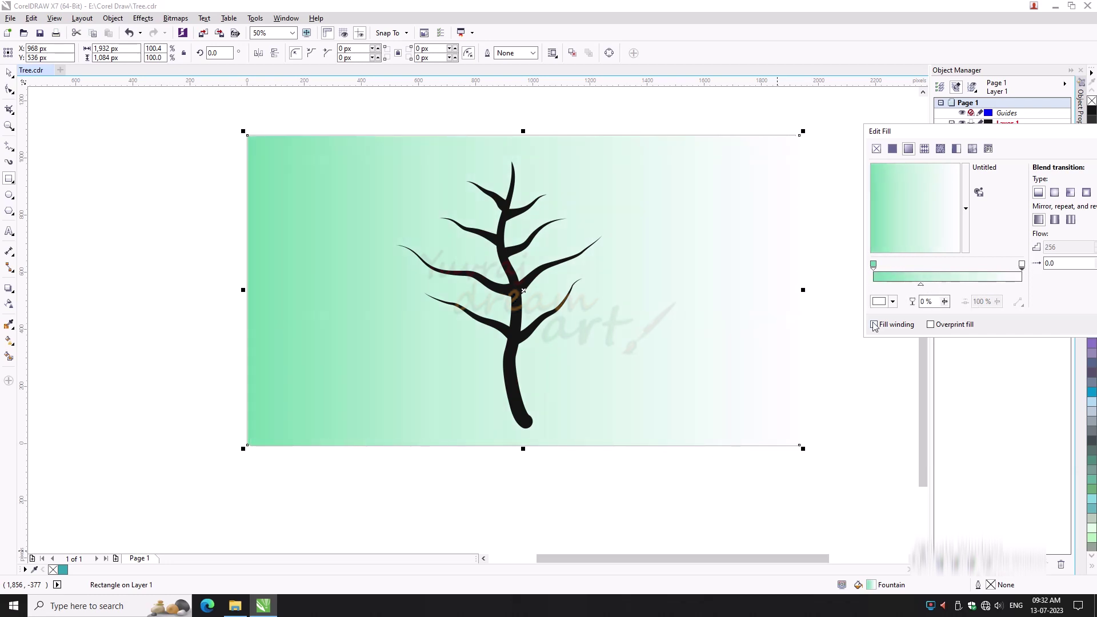
{"action": "left_click", "coordinate": [893, 302]}
{"action": "left_click", "coordinate": [914, 381]}
{"action": "left_click_drag", "start_coordinate": [913, 381], "coordinate": [894, 372]}
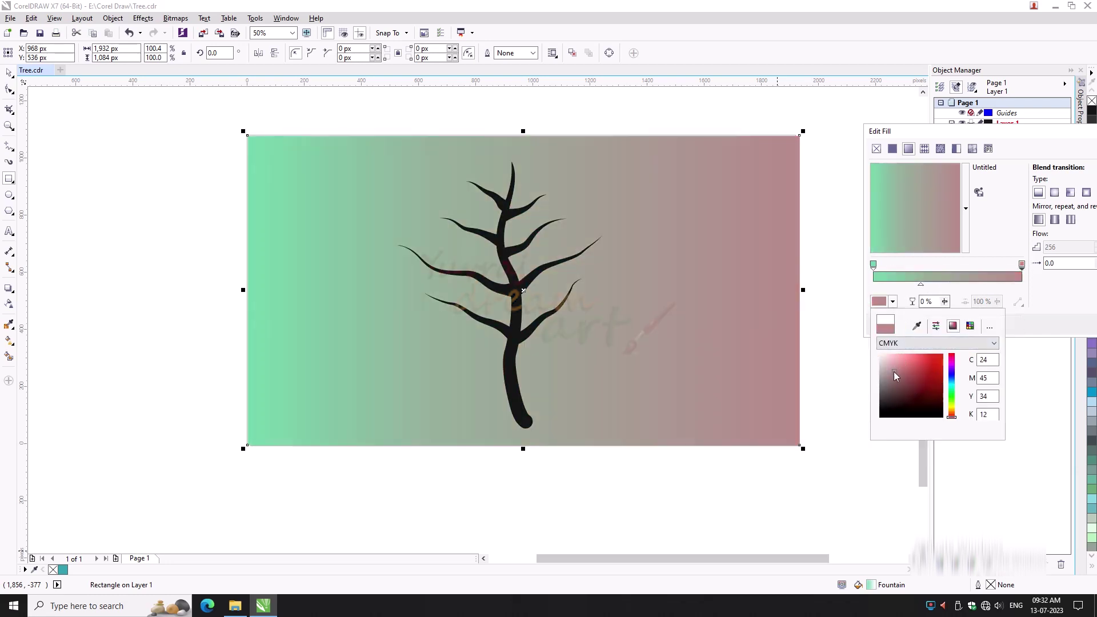
{"action": "mouse_move", "coordinate": [952, 417]}
{"action": "left_mouse_down"}
{"action": "mouse_move", "coordinate": [951, 386]}
{"action": "mouse_move", "coordinate": [925, 391]}
{"action": "left_mouse_up"}
{"action": "left_click", "coordinate": [933, 379]}
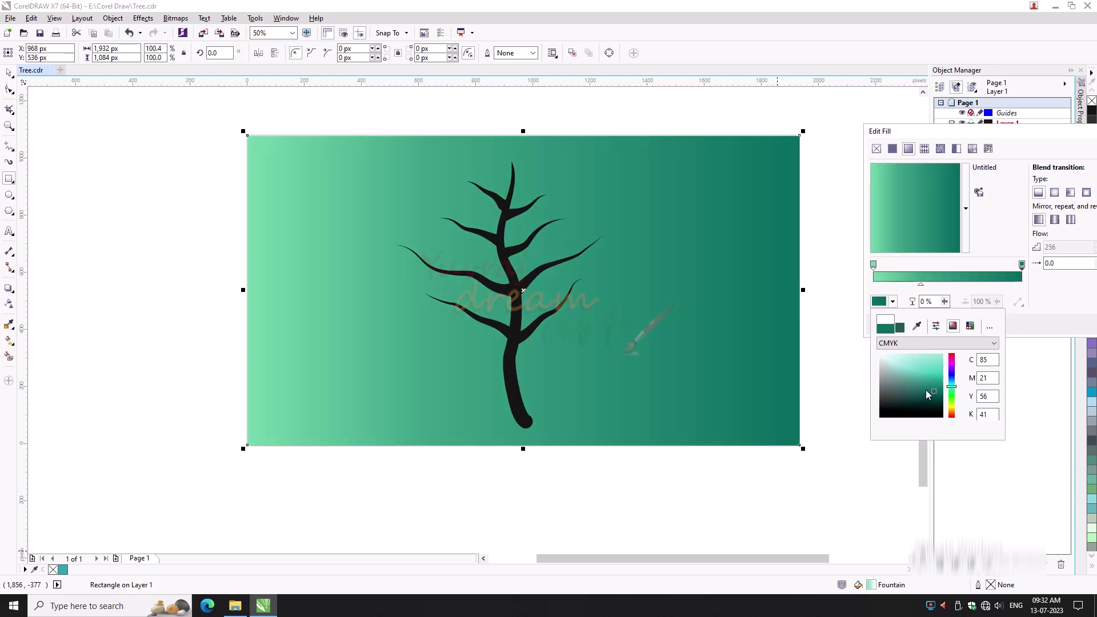
{"action": "left_click", "coordinate": [1026, 300]}
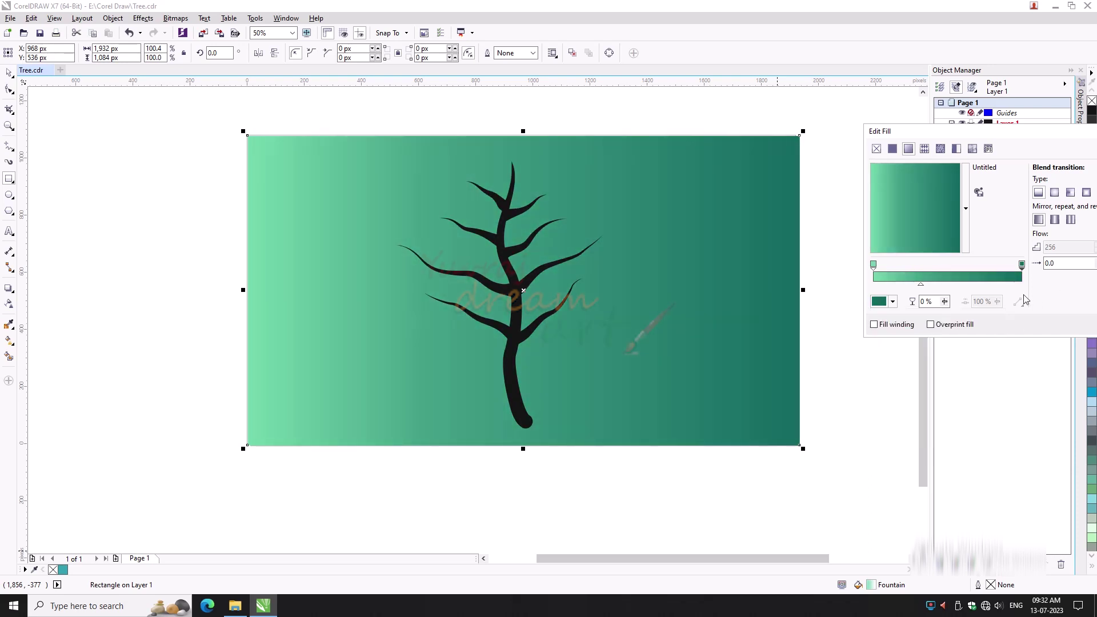
{"action": "mouse_move", "coordinate": [922, 289]}
{"action": "left_mouse_down"}
{"action": "mouse_move", "coordinate": [958, 289]}
{"action": "mouse_move", "coordinate": [950, 286]}
{"action": "left_mouse_up"}
Lighten the gradient's start colour to pale green and apply the fill
{"action": "left_click", "coordinate": [873, 264]}
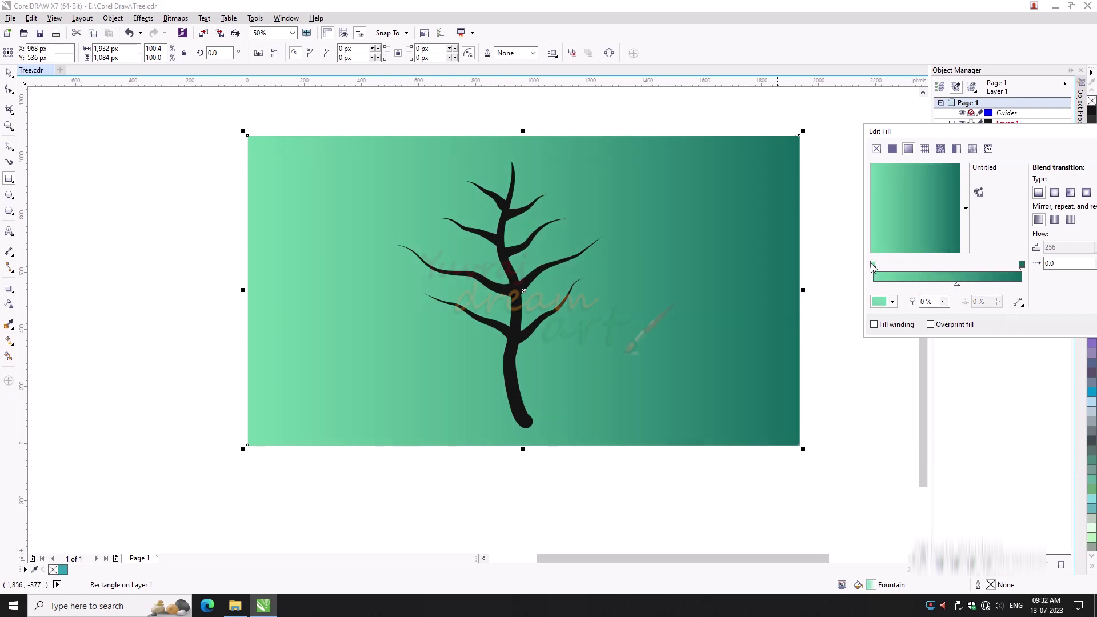
{"action": "left_click", "coordinate": [892, 301]}
{"action": "left_click_drag", "start_coordinate": [937, 372], "coordinate": [926, 361]}
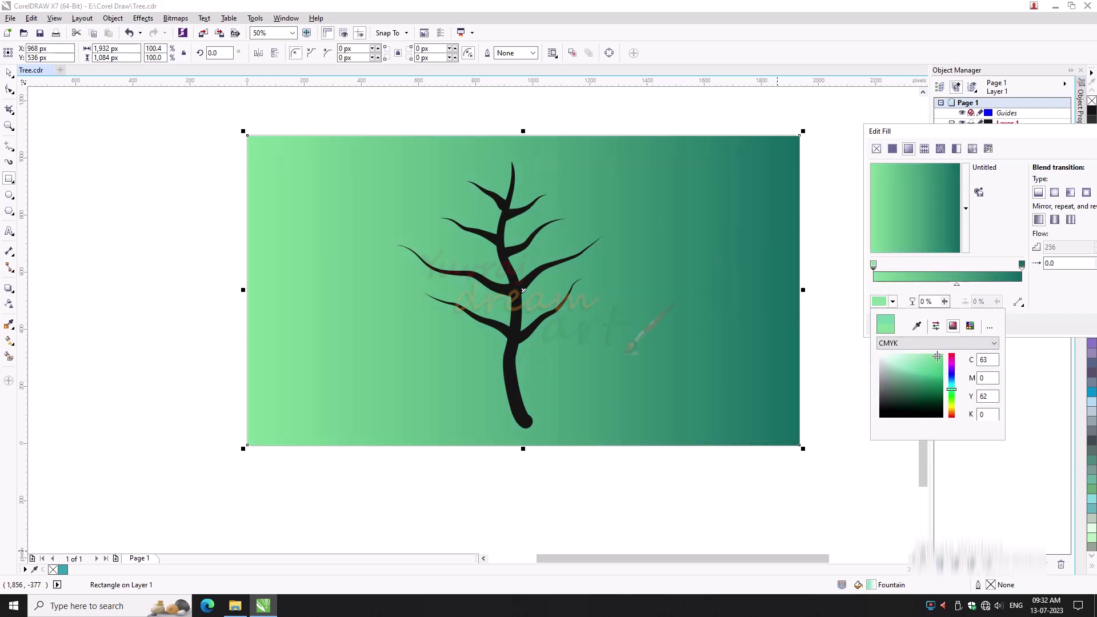
{"action": "left_click_drag", "start_coordinate": [1028, 138], "coordinate": [861, 120]}
{"action": "left_click", "coordinate": [1040, 307]}
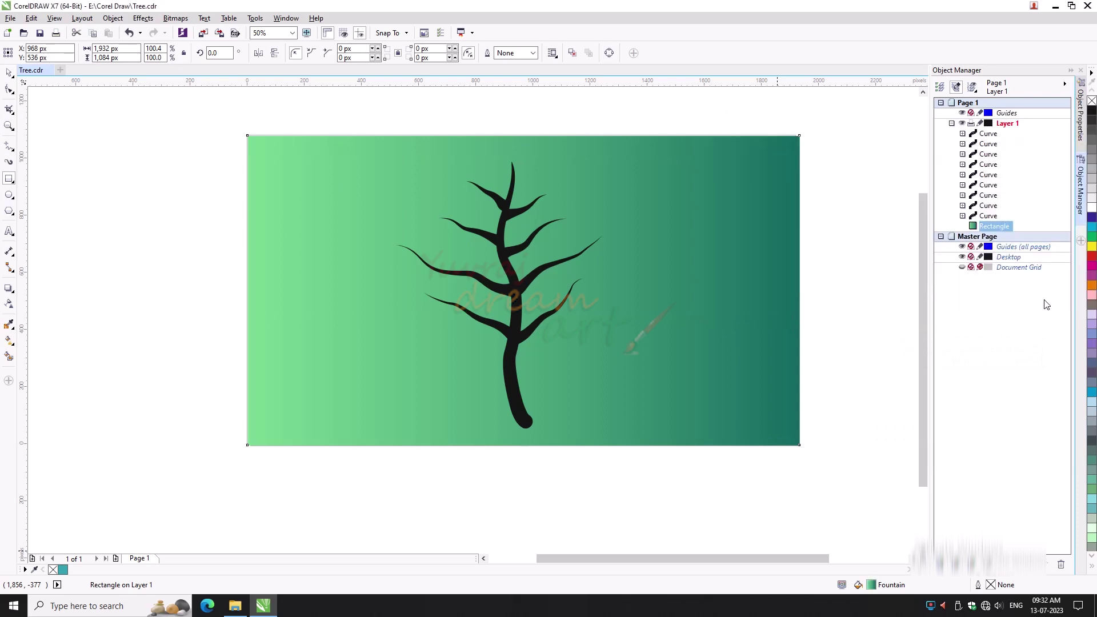
Save the drawing, then draw a flattened ellipse at the base of the trunk
{"action": "key", "text": "ctrl+s"}
{"action": "left_click", "coordinate": [9, 195]}
{"action": "left_click_drag", "start_coordinate": [476, 369], "coordinate": [583, 417]}
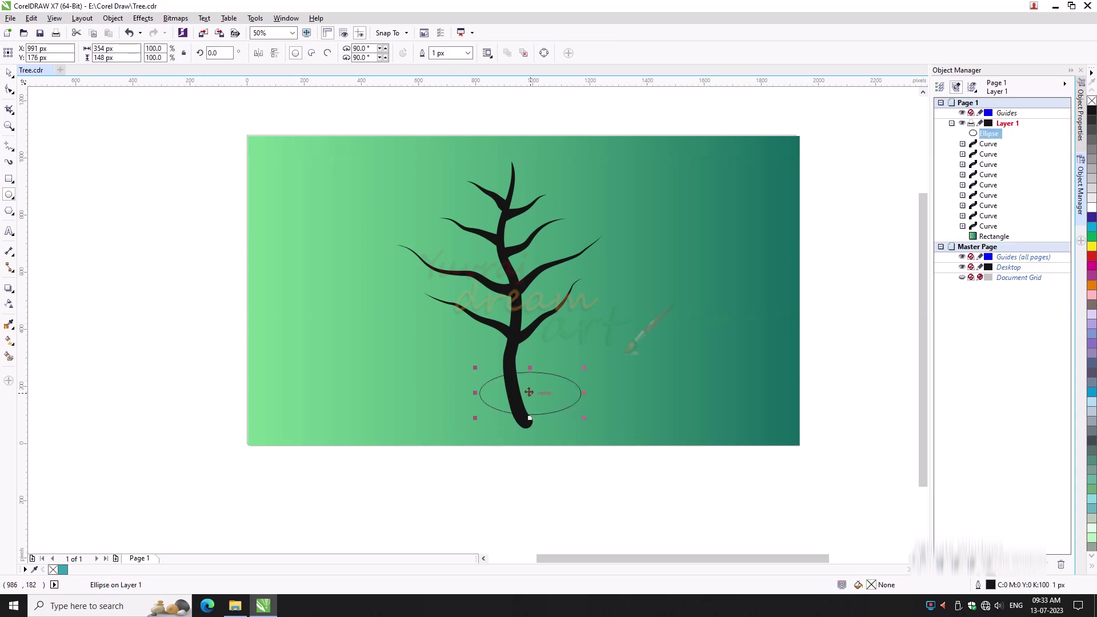
{"action": "key", "text": "space"}
{"action": "left_click_drag", "start_coordinate": [530, 392], "coordinate": [527, 438]}
Give the ellipse a dark green solid fill and place it behind the tree above the background
{"action": "double_click", "coordinate": [885, 587]}
{"action": "left_click", "coordinate": [726, 131]}
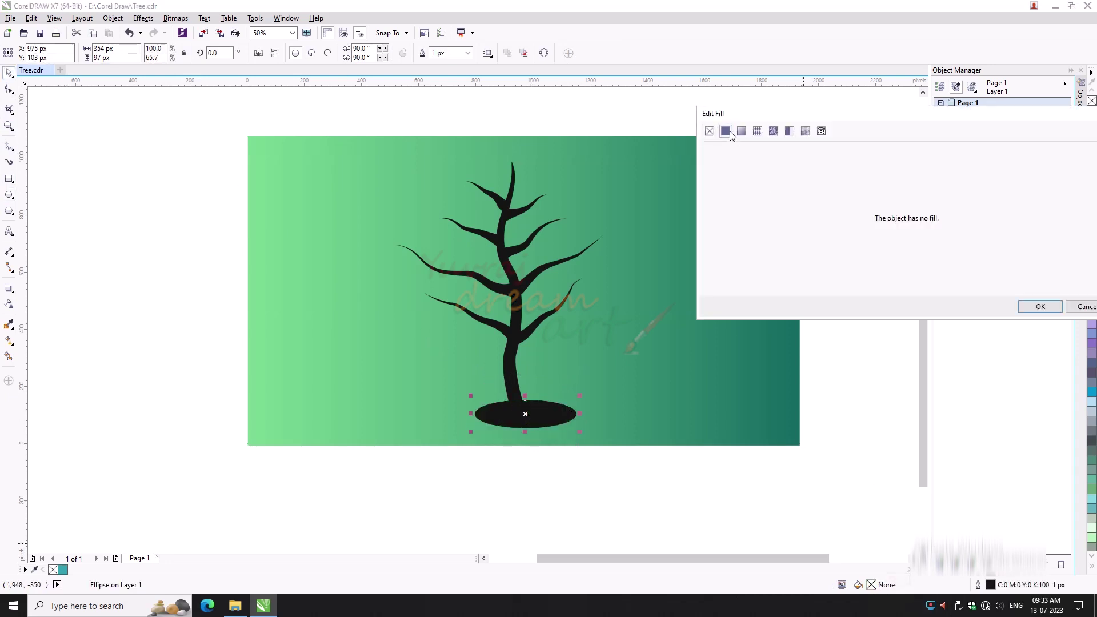
{"action": "mouse_move", "coordinate": [813, 221]}
{"action": "left_mouse_down"}
{"action": "mouse_move", "coordinate": [808, 171]}
{"action": "mouse_move", "coordinate": [815, 260]}
{"action": "mouse_move", "coordinate": [779, 250]}
{"action": "mouse_move", "coordinate": [803, 260]}
{"action": "left_mouse_up"}
{"action": "left_click", "coordinate": [1041, 307]}
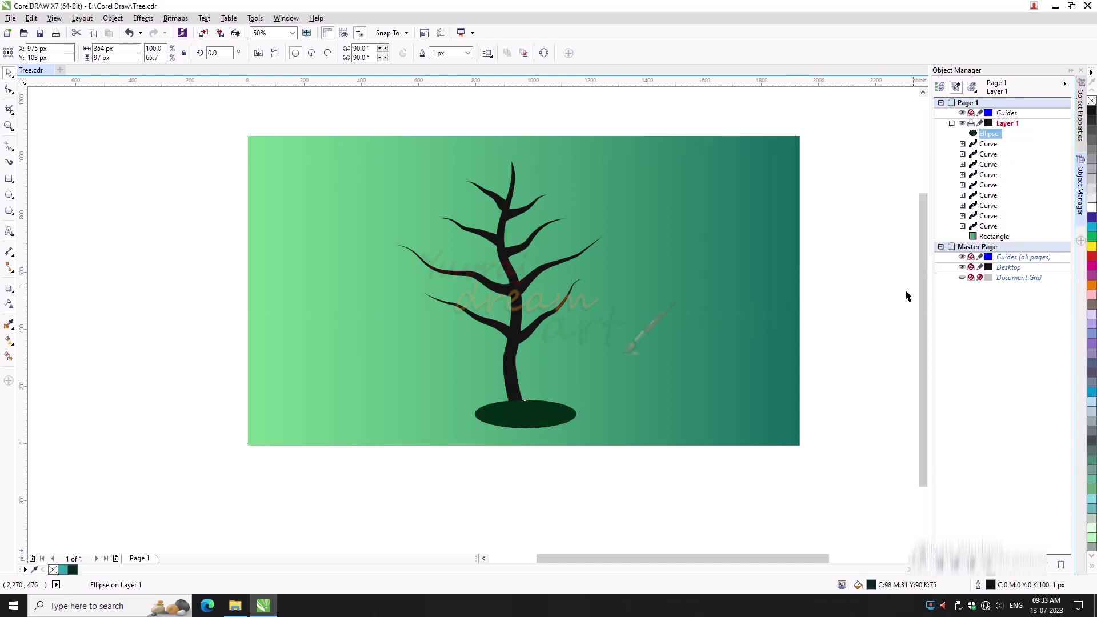
{"action": "right_click", "coordinate": [530, 413]}
{"action": "left_click_drag", "start_coordinate": [990, 137], "coordinate": [986, 237]}
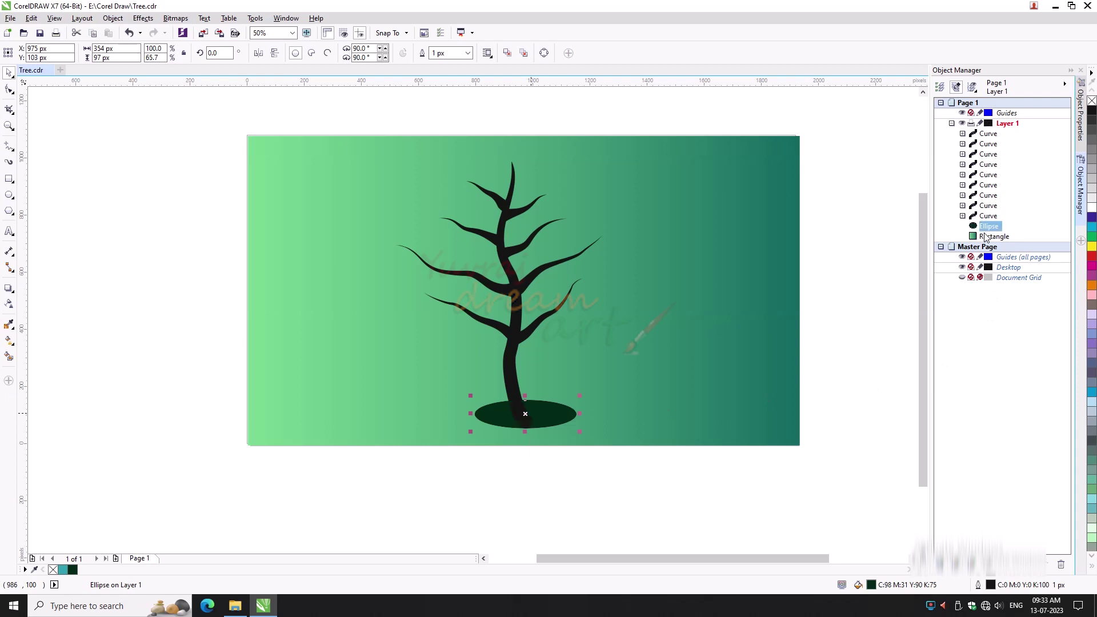
{"action": "key", "text": "Down"}
{"action": "key", "text": "Down"}
{"action": "key", "text": "Down"}
{"action": "key", "text": "Down"}
{"action": "key", "text": "Down"}
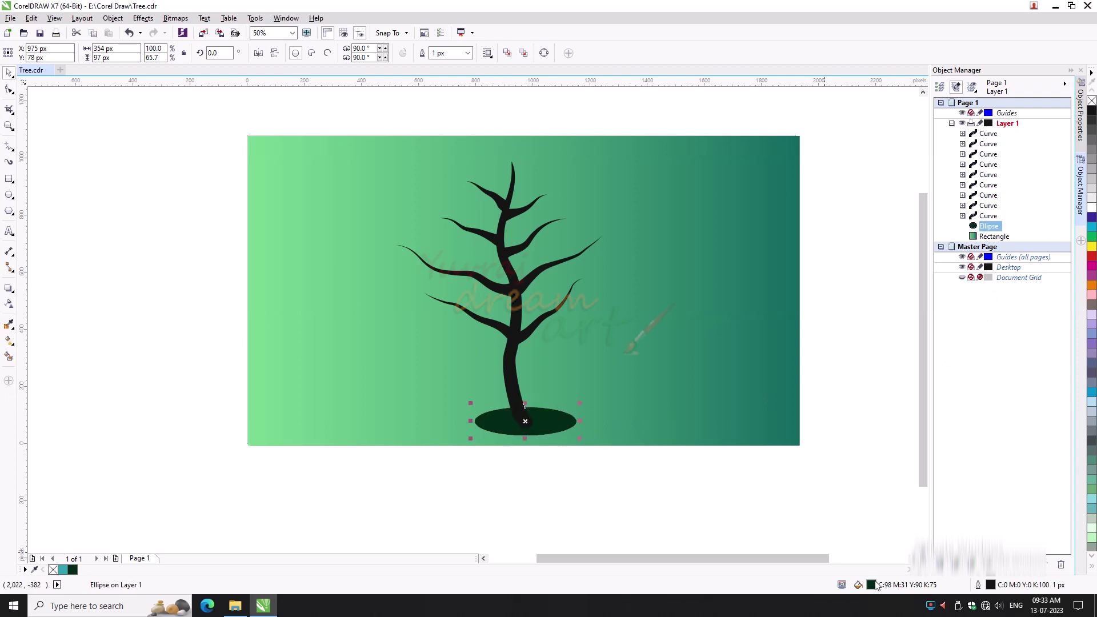
Refill the ellipse with the trunk's black sampled by eyedropper, and nudge it left
{"action": "double_click", "coordinate": [876, 583]}
{"action": "left_click", "coordinate": [828, 283]}
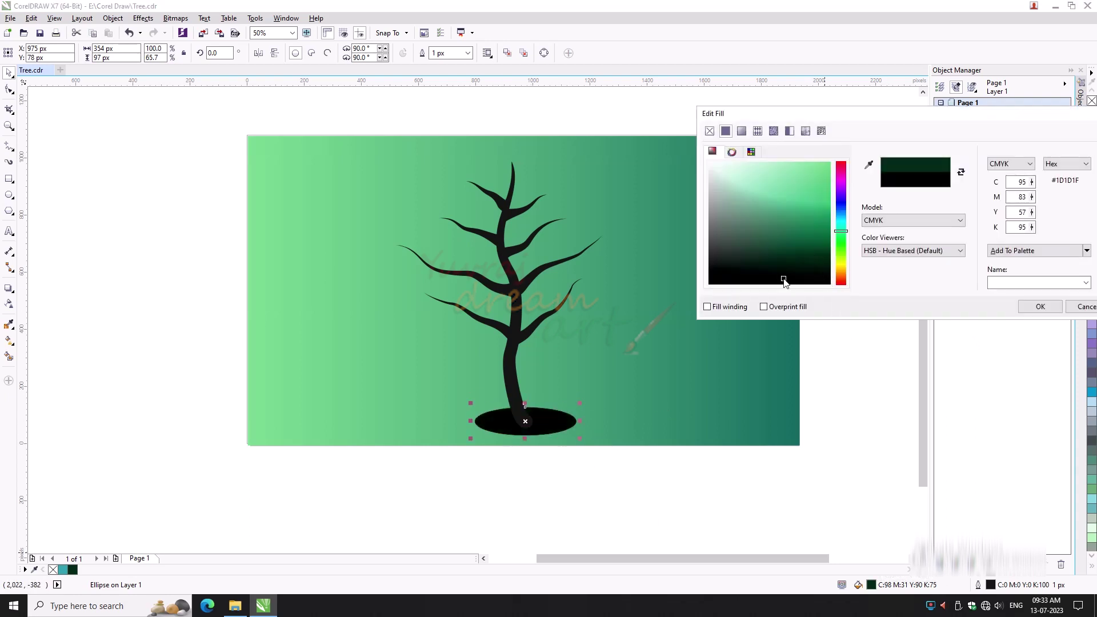
{"action": "left_click", "coordinate": [869, 164]}
{"action": "left_click", "coordinate": [516, 331]}
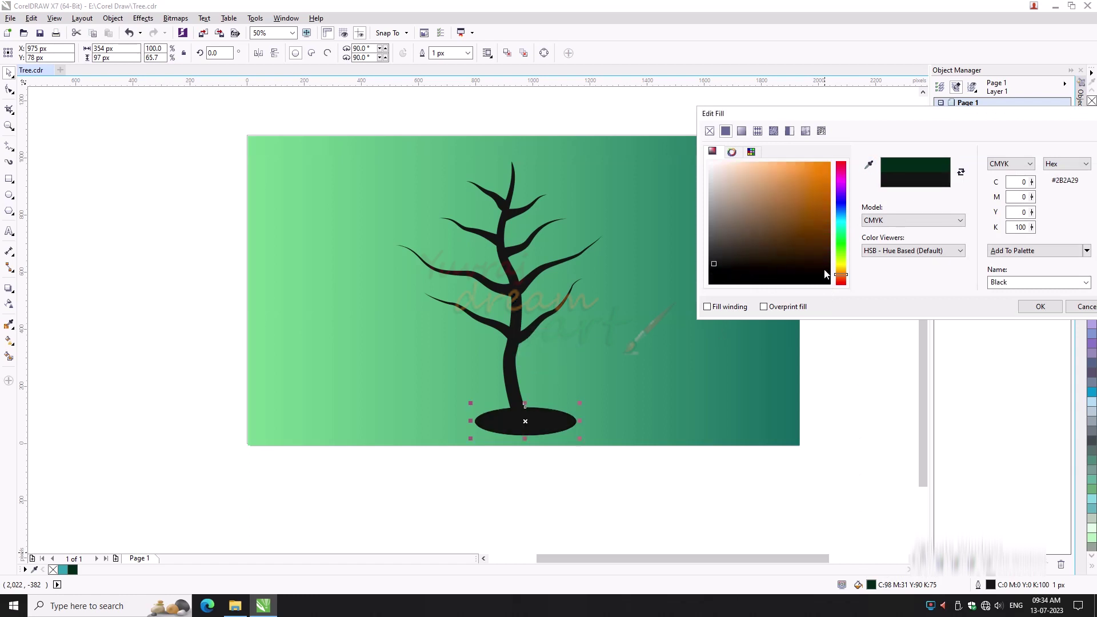
{"action": "left_click", "coordinate": [1041, 307]}
{"action": "key", "text": "Left"}
{"action": "key", "text": "Left"}
{"action": "key", "text": "Left"}
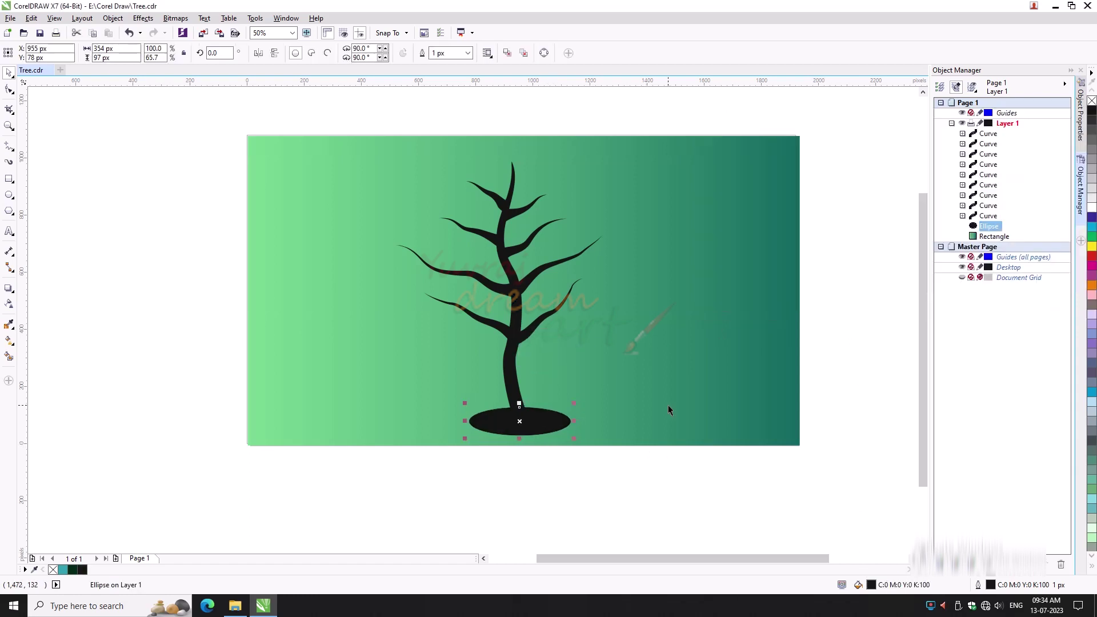
Set the ellipse outline width to 20 px
{"action": "left_click", "coordinate": [467, 53]}
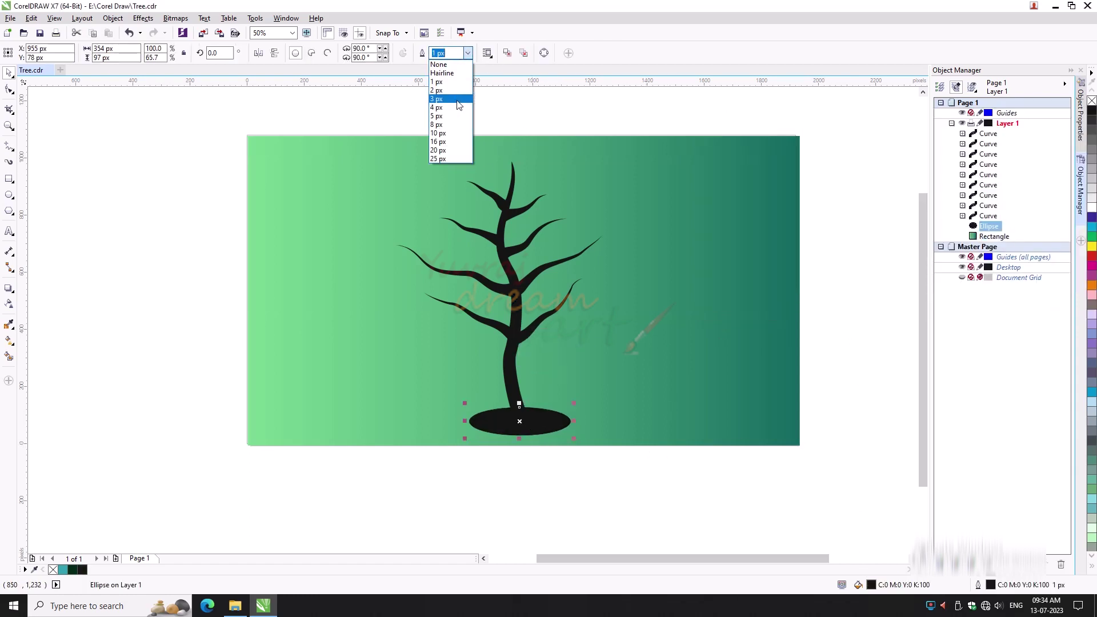
{"action": "left_click", "coordinate": [451, 116]}
{"action": "left_click", "coordinate": [467, 53]}
{"action": "left_click", "coordinate": [451, 149]}
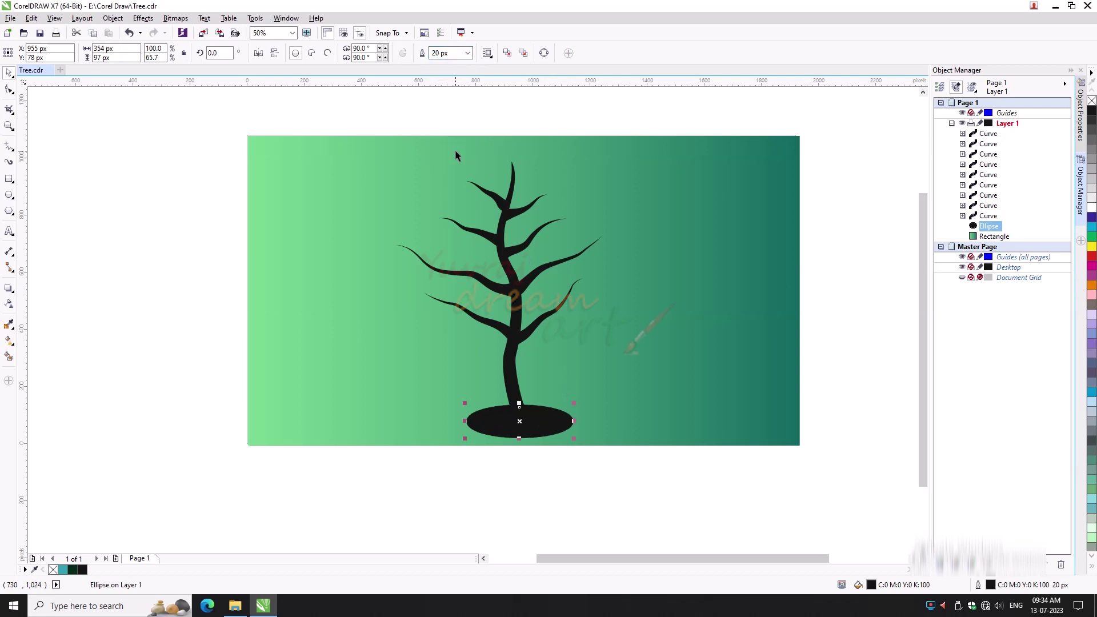
{"action": "left_click", "coordinate": [669, 537]}
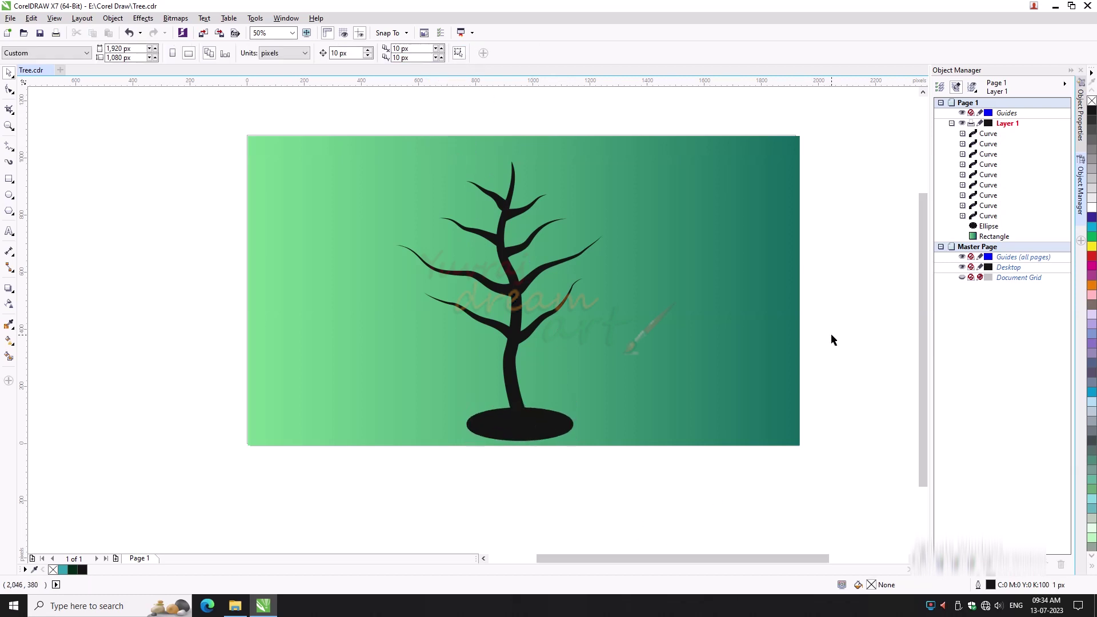
Duplicate the trunk curve and move the copy just above the Ellipse in Object Manager
{"action": "left_click", "coordinate": [536, 396]}
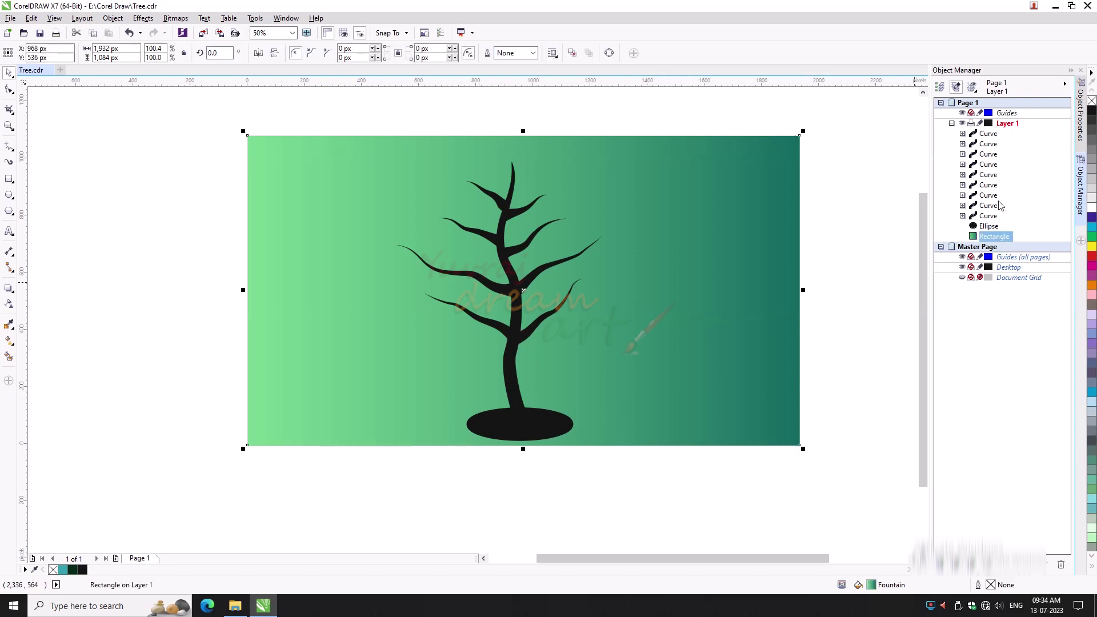
{"action": "left_click", "coordinate": [989, 134]}
{"action": "left_click", "coordinate": [988, 154]}
{"action": "left_click", "coordinate": [987, 216]}
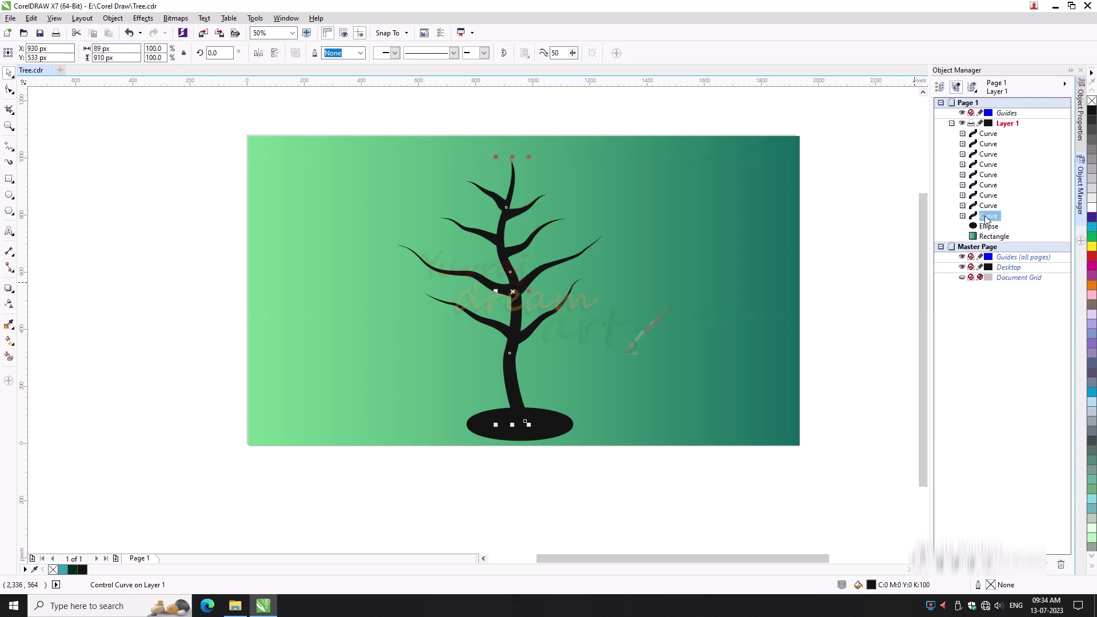
{"action": "key", "text": "ctrl+c"}
{"action": "key", "text": "ctrl+v"}
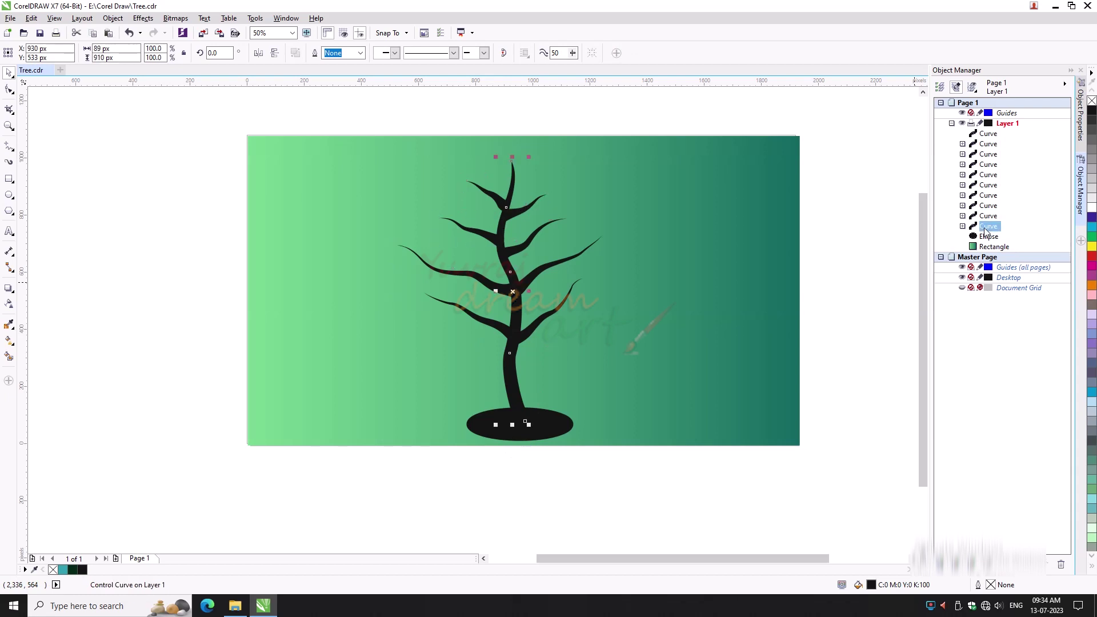
{"action": "left_click", "coordinate": [988, 134]}
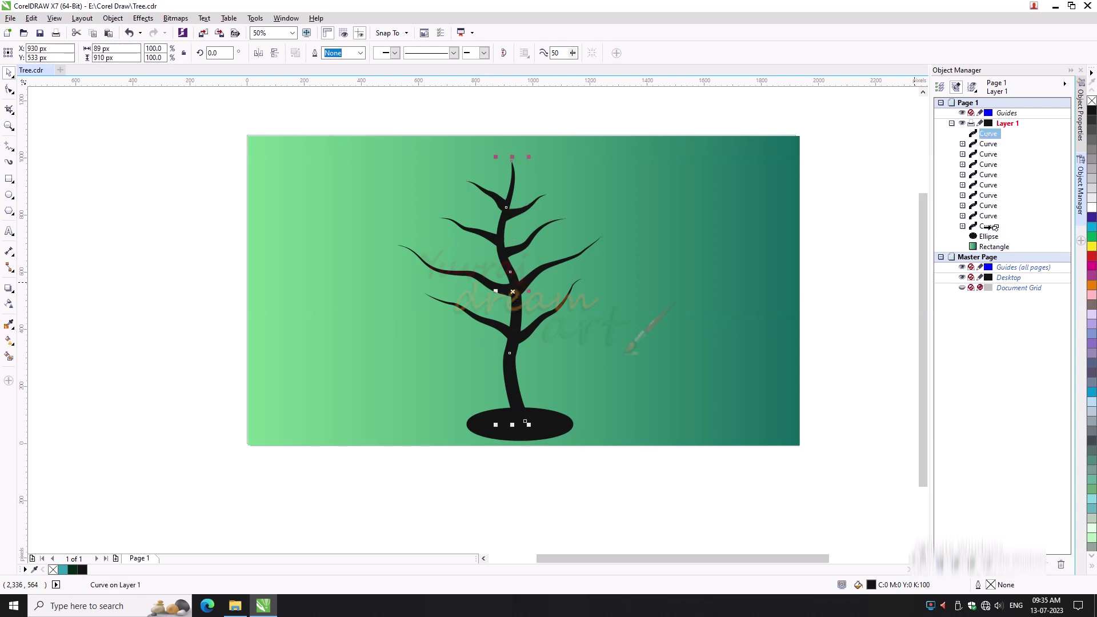
{"action": "left_click_drag", "start_coordinate": [989, 227], "coordinate": [989, 231]}
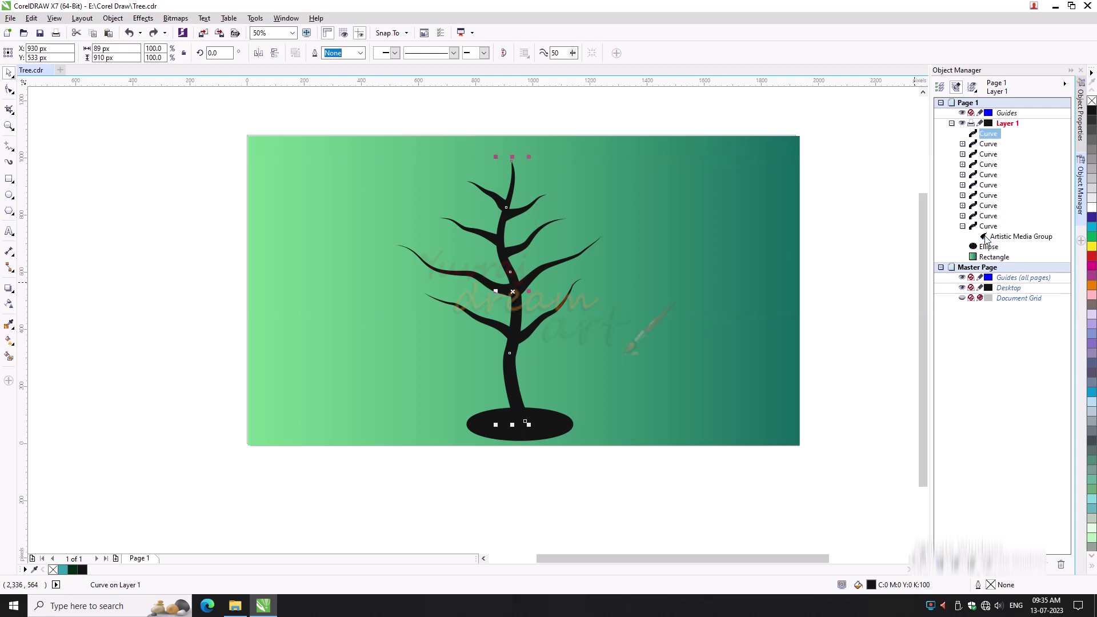
{"action": "key", "text": "ctrl+z"}
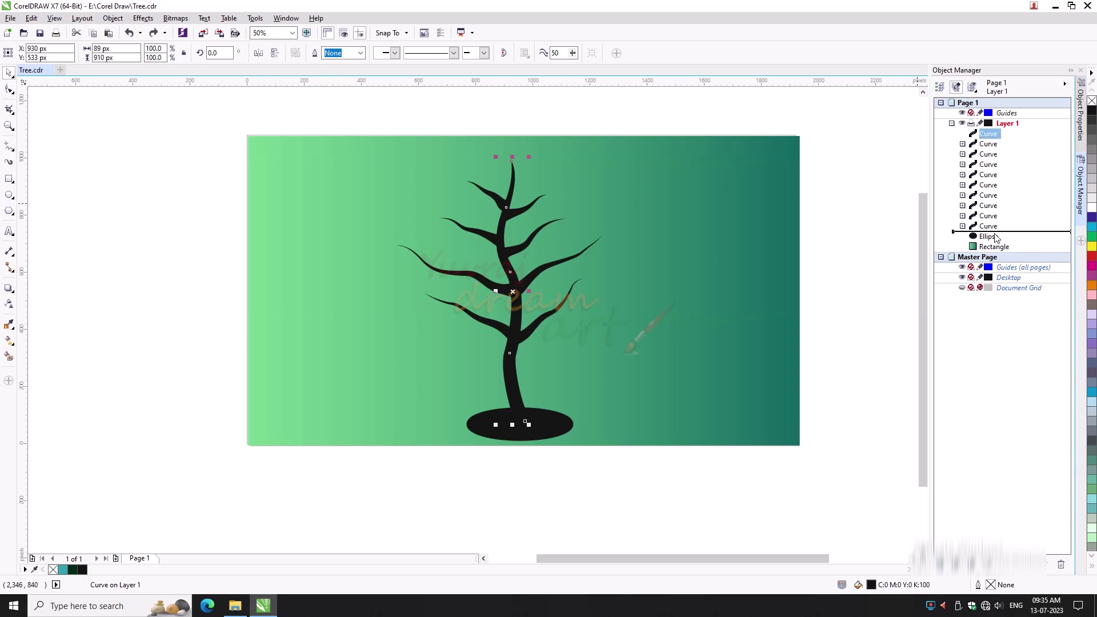
{"action": "left_click_drag", "start_coordinate": [989, 195], "coordinate": [989, 230]}
Fill the trunk copy brown and nudge it to the right
{"action": "double_click", "coordinate": [871, 591]}
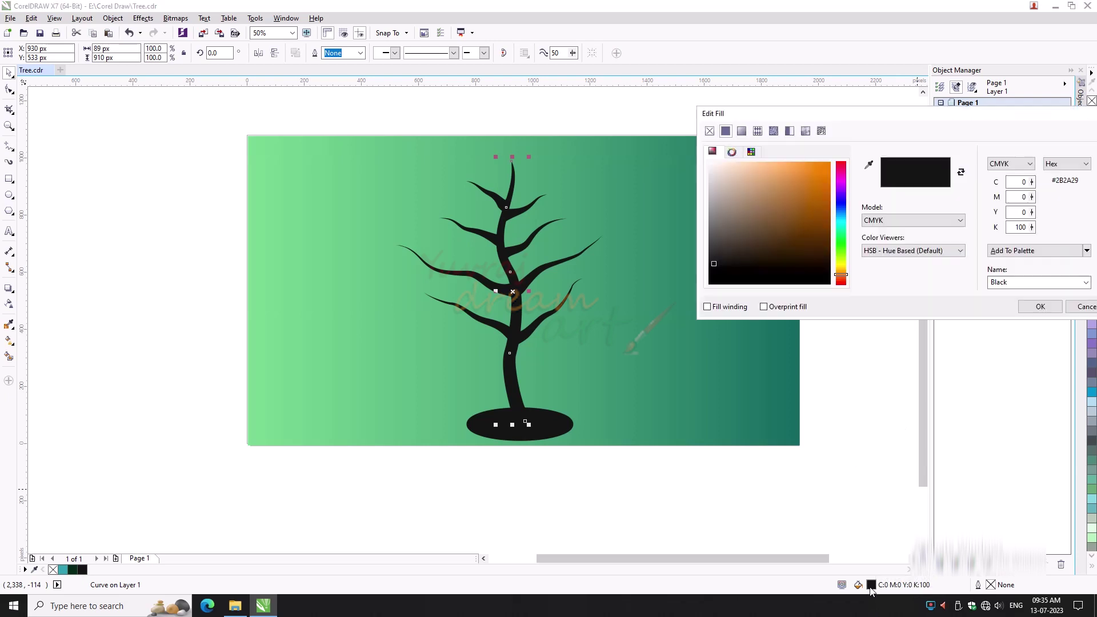
{"action": "left_click_drag", "start_coordinate": [717, 274], "coordinate": [751, 239]}
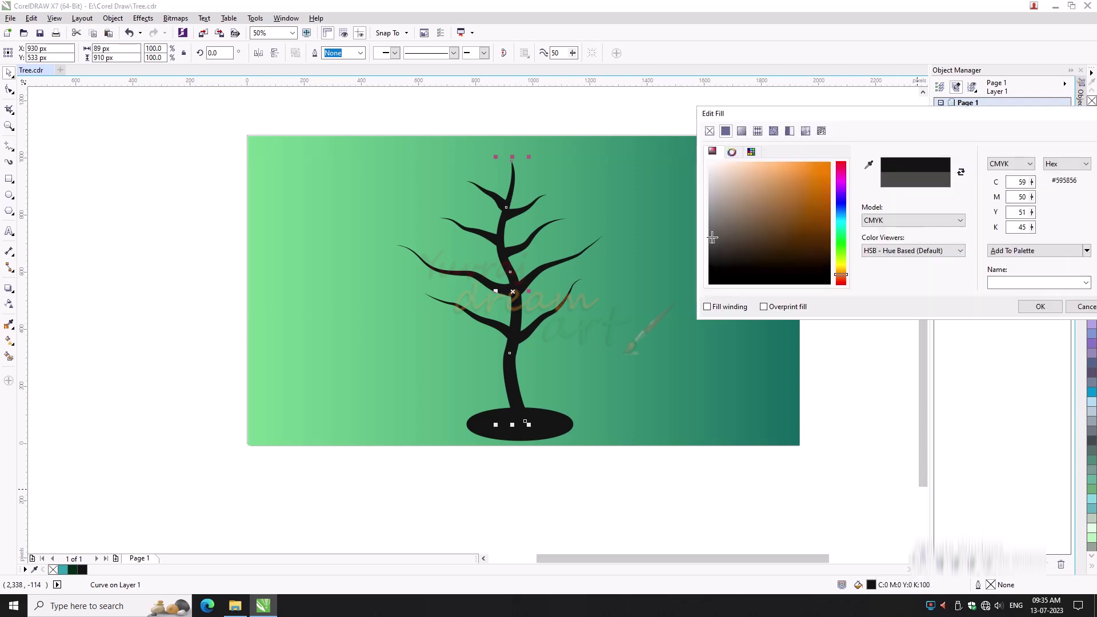
{"action": "left_click", "coordinate": [1041, 306]}
{"action": "key", "text": "Left"}
{"action": "key", "text": "Left"}
{"action": "key", "text": "Left"}
{"action": "key", "text": "Left"}
{"action": "key", "text": "Left"}
{"action": "key", "text": "Left"}
{"action": "key", "text": "Right"}
{"action": "key", "text": "Right"}
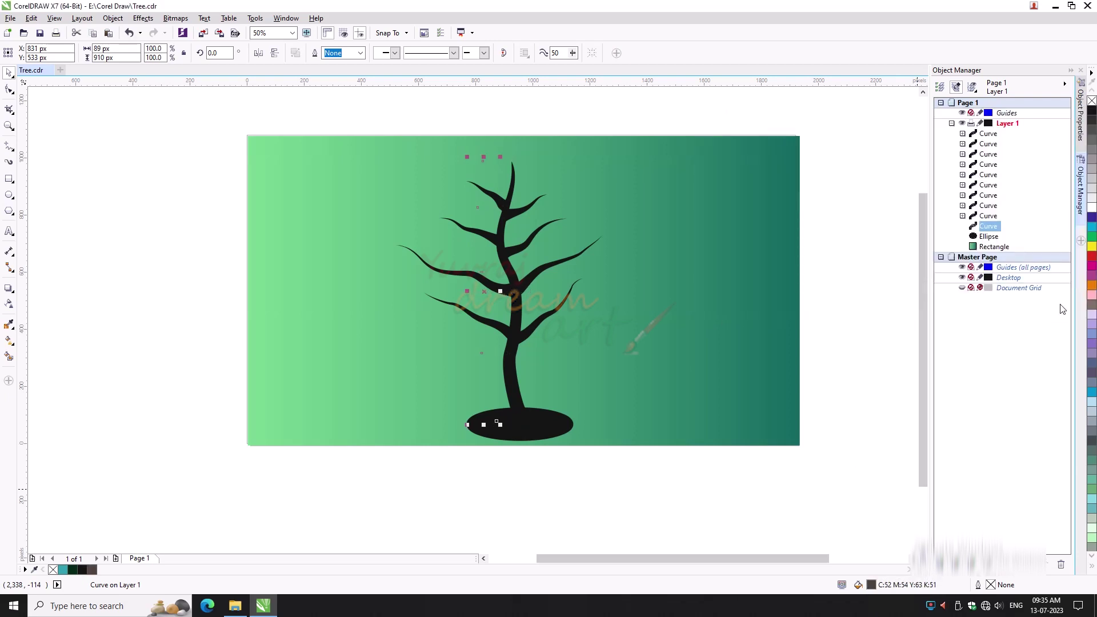
{"action": "key", "text": "Right"}
{"action": "key", "text": "Right"}
Try a 20 px outline on the trunk copy, then delete the copy
{"action": "left_click", "coordinate": [360, 52]}
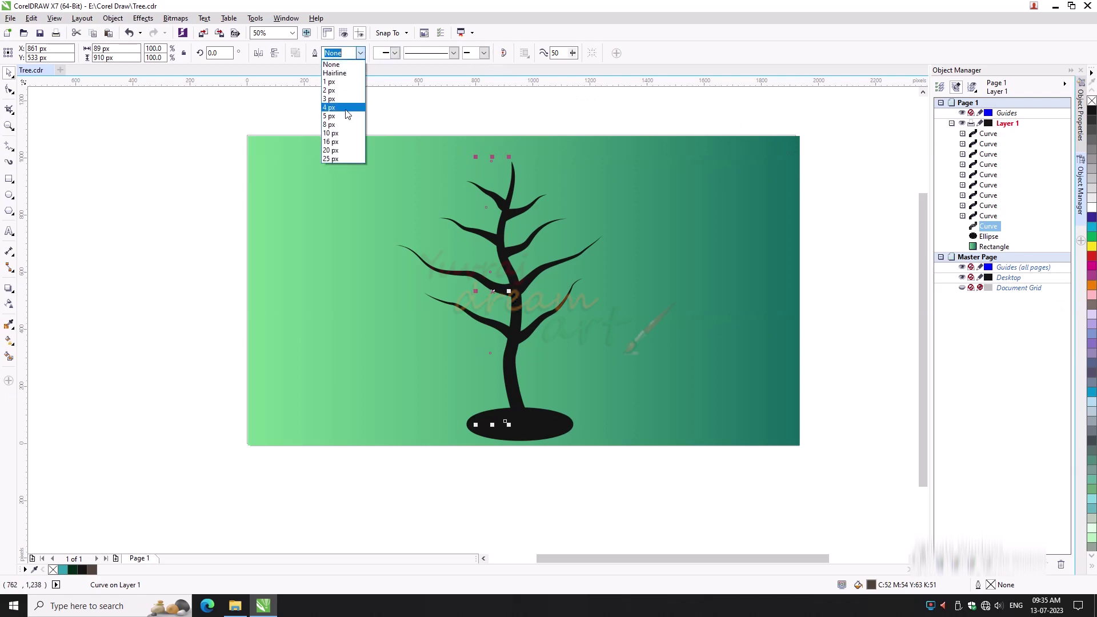
{"action": "left_click", "coordinate": [341, 137]}
{"action": "left_click", "coordinate": [361, 53]}
{"action": "left_click", "coordinate": [341, 156]}
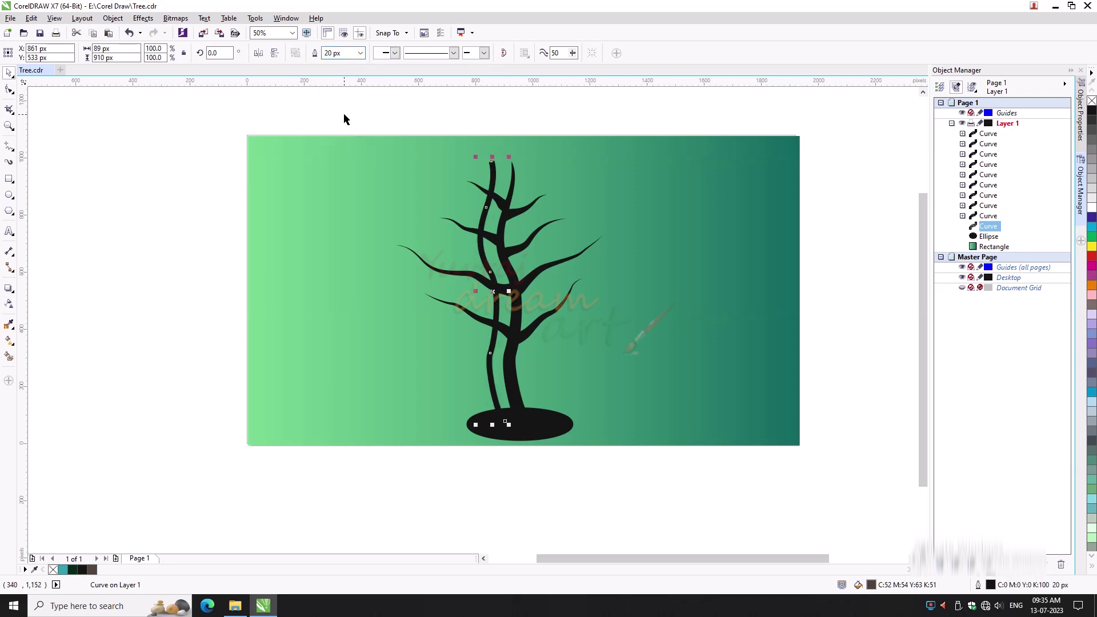
{"action": "key", "text": "Delete"}
Inspect the trunk curve's Artistic Media Group, pasting a copy and undoing it
{"action": "left_click", "coordinate": [957, 217]}
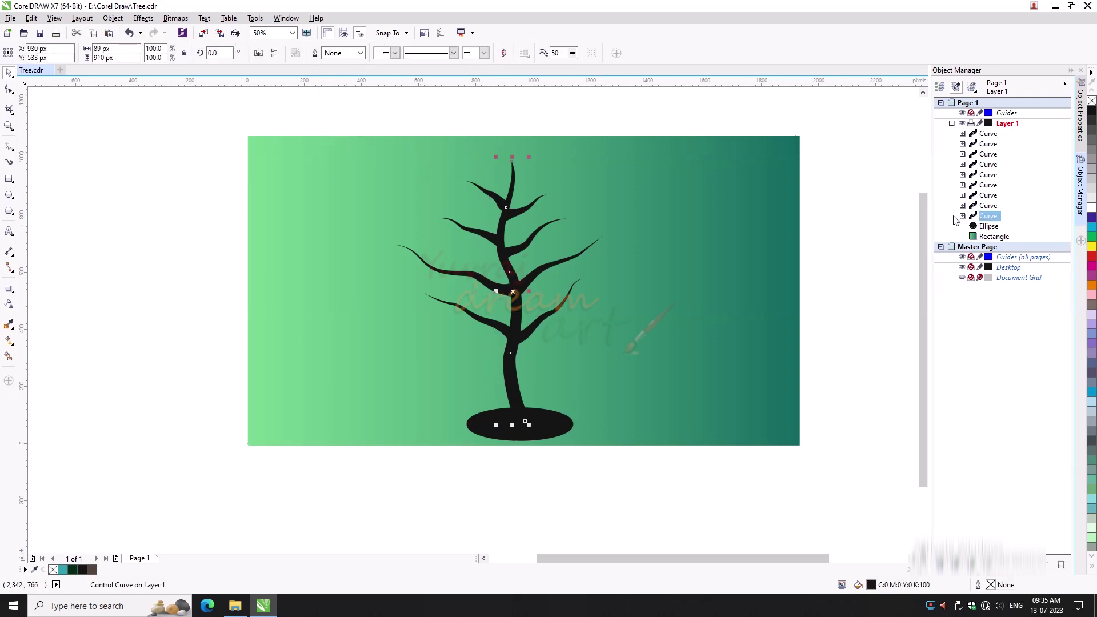
{"action": "left_click", "coordinate": [1016, 228]}
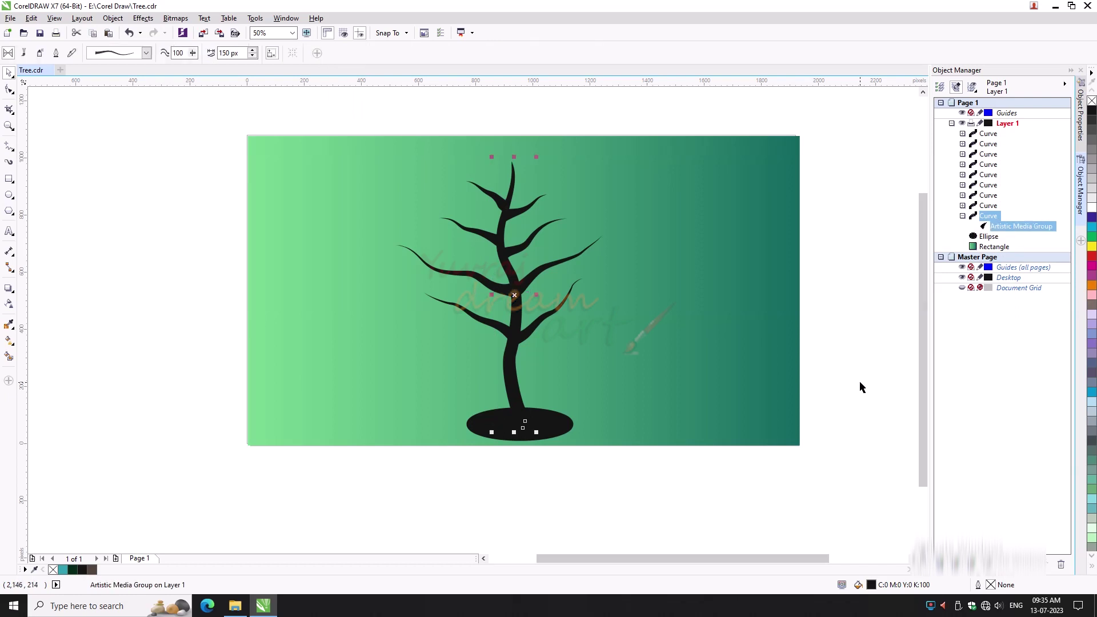
{"action": "key", "text": "ctrl+c"}
{"action": "key", "text": "ctrl+v"}
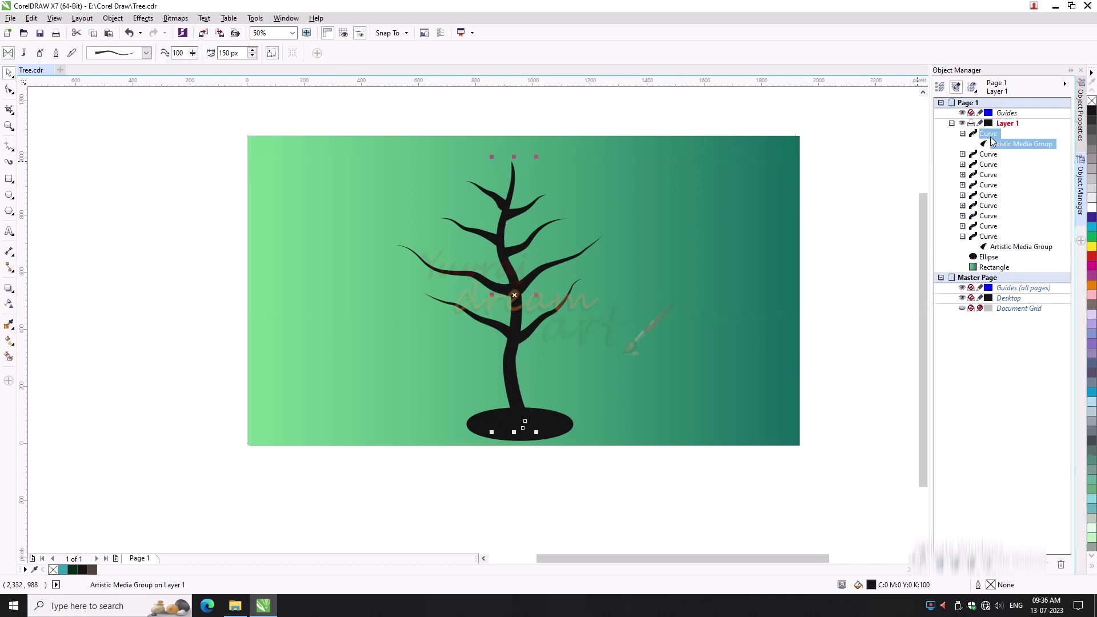
{"action": "key", "text": "ctrl+z"}
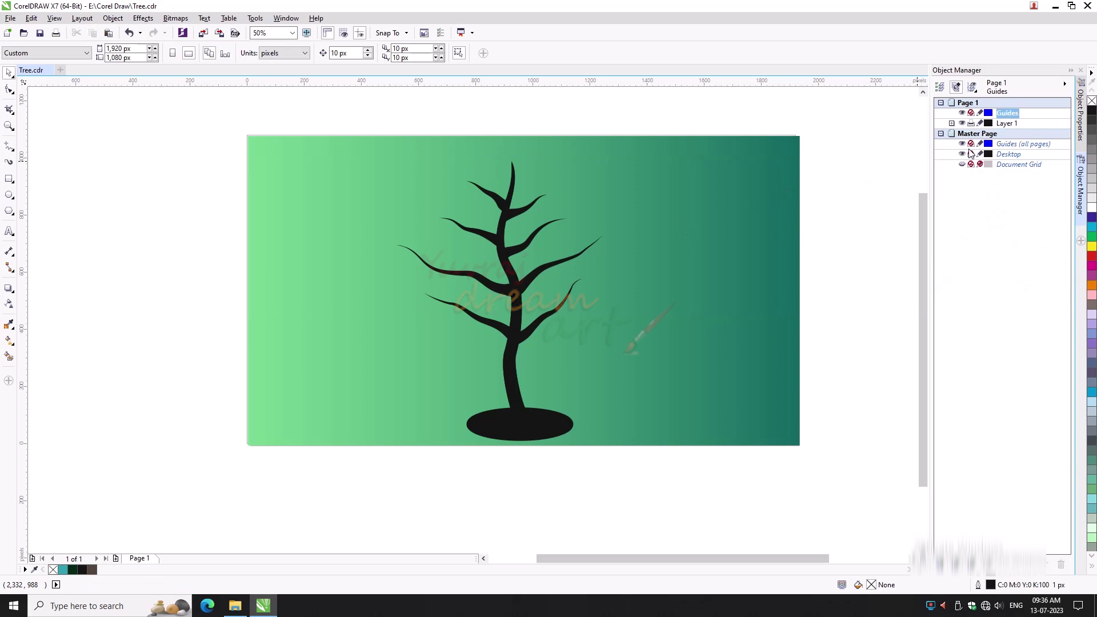
Drag-duplicate the trunk to the left and fill the copy grey (C62 M52 Y51 K48)
{"action": "left_click", "coordinate": [952, 123]}
{"action": "left_click", "coordinate": [514, 290]}
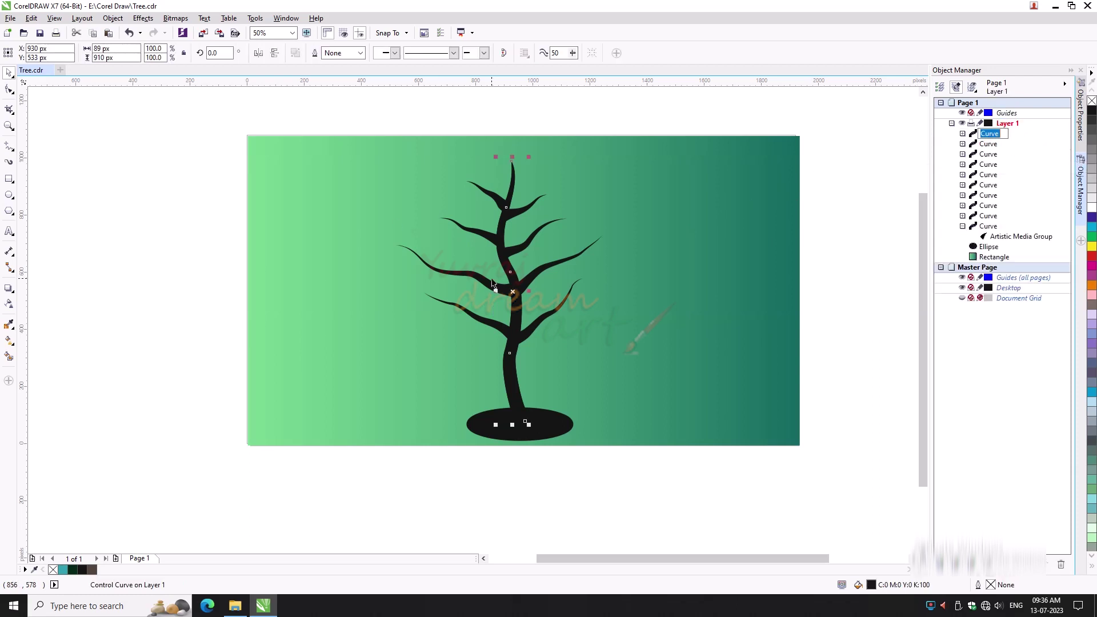
{"action": "left_click_drag", "start_coordinate": [514, 290], "coordinate": [495, 295]}
{"action": "double_click", "coordinate": [873, 585]}
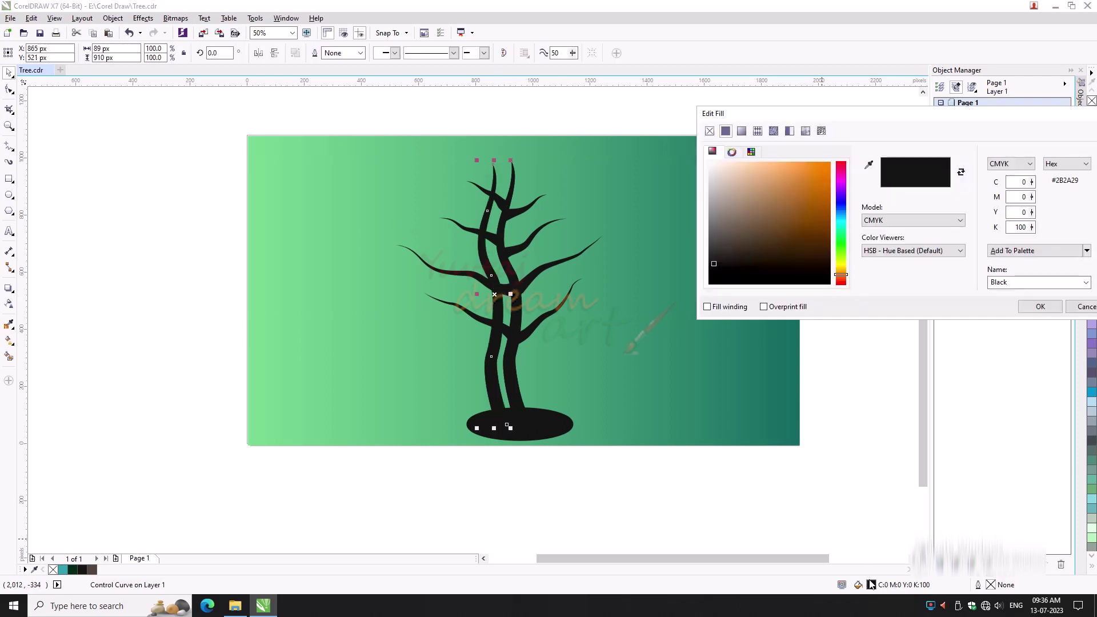
{"action": "left_click", "coordinate": [762, 265]}
{"action": "left_click_drag", "start_coordinate": [762, 265], "coordinate": [708, 245]}
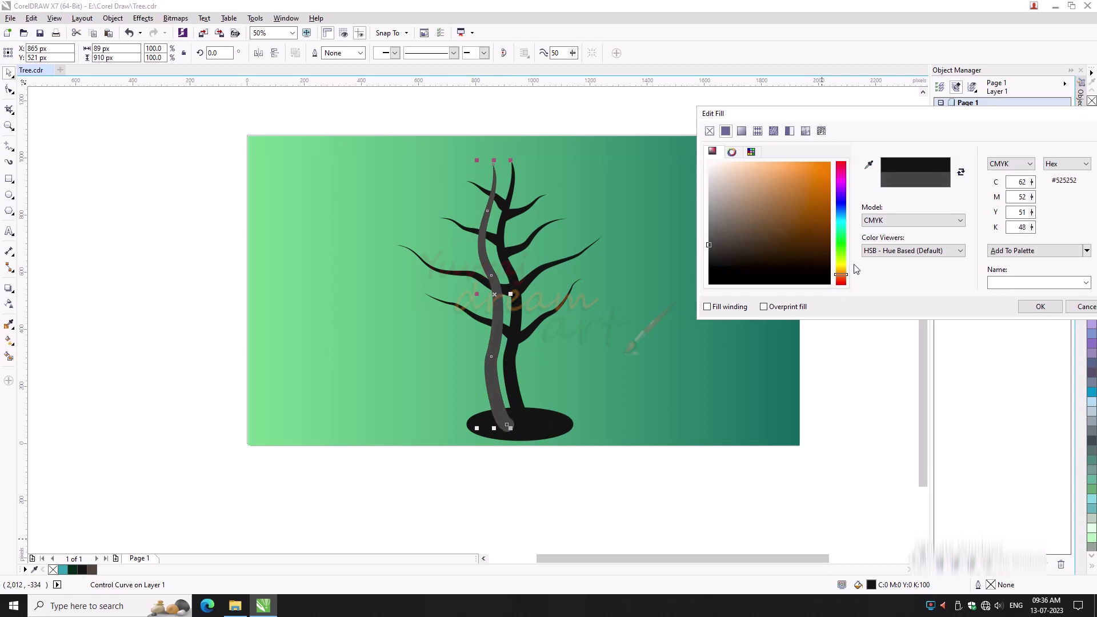
{"action": "left_click", "coordinate": [1040, 307]}
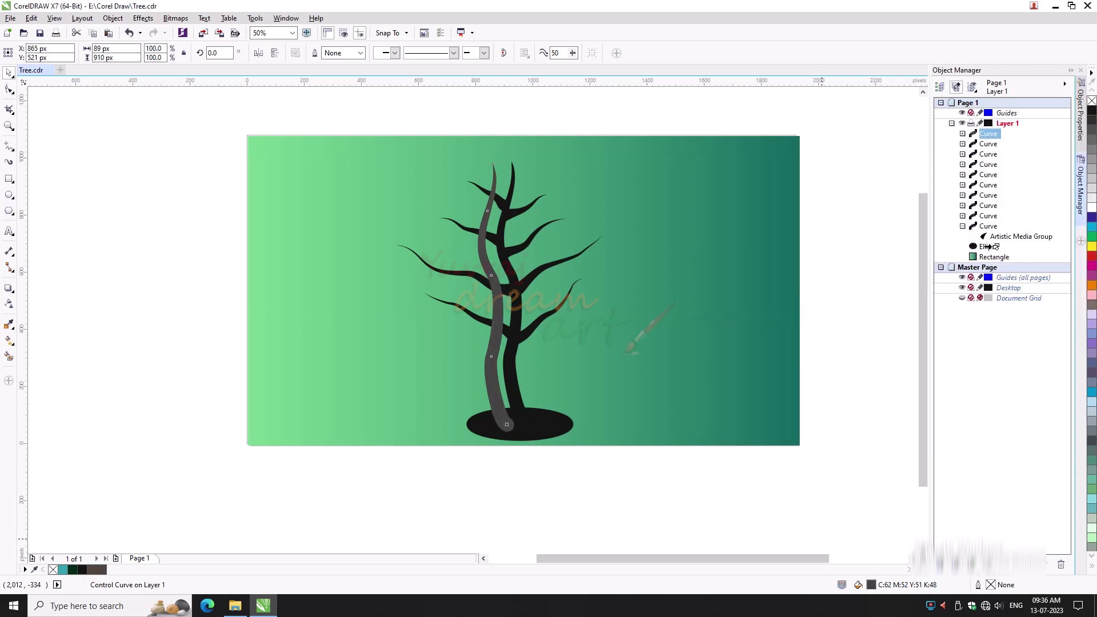
Send the grey copy behind the trunk, nudge it right, and widen it to 165 px
{"action": "left_click_drag", "start_coordinate": [988, 146], "coordinate": [990, 254]}
{"action": "key", "text": "Right"}
{"action": "key", "text": "Right"}
{"action": "key", "text": "Right"}
{"action": "key", "text": "Right"}
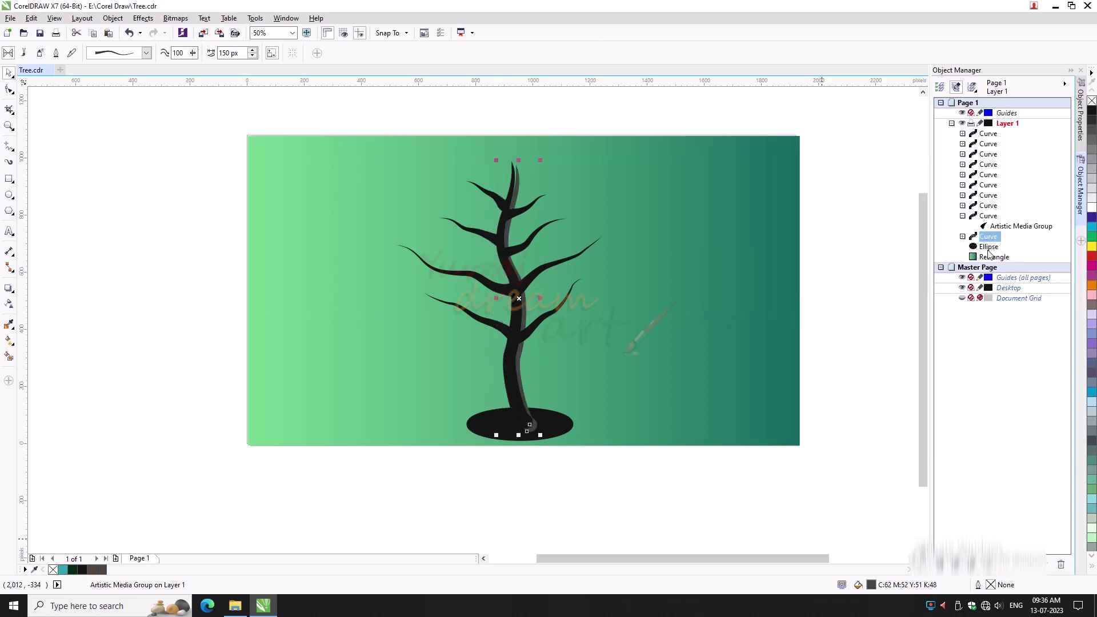
{"action": "key", "text": "Right"}
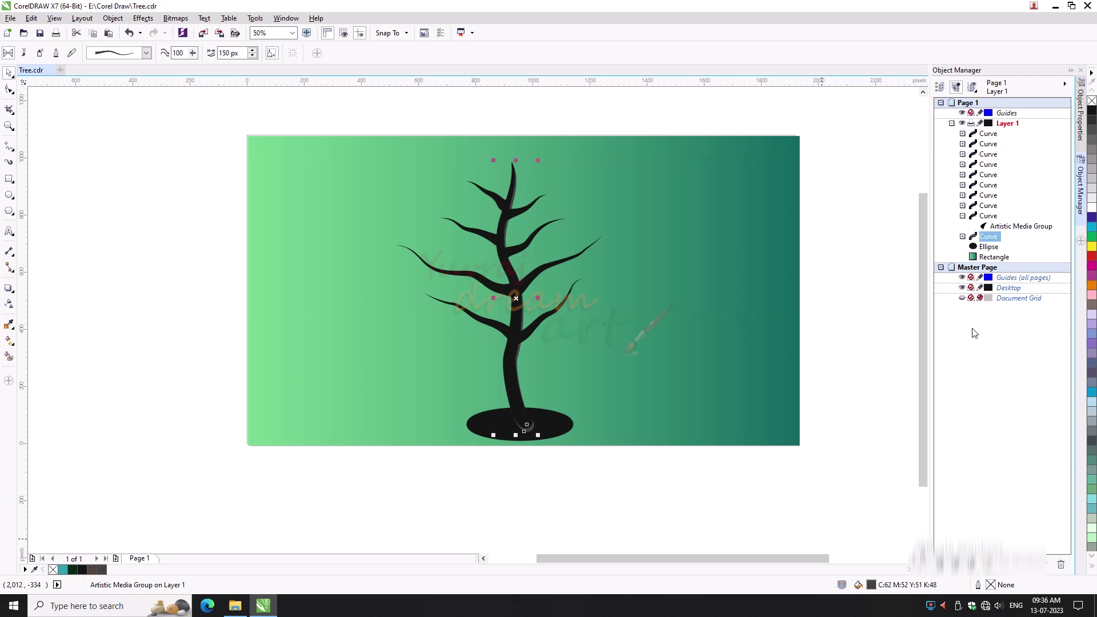
{"action": "left_click_drag", "start_coordinate": [517, 434], "coordinate": [516, 427]}
{"action": "left_click_drag", "start_coordinate": [539, 293], "coordinate": [546, 337]}
{"action": "scroll", "coordinate": [537, 399], "scroll_direction": "up", "scroll_amount": 1}
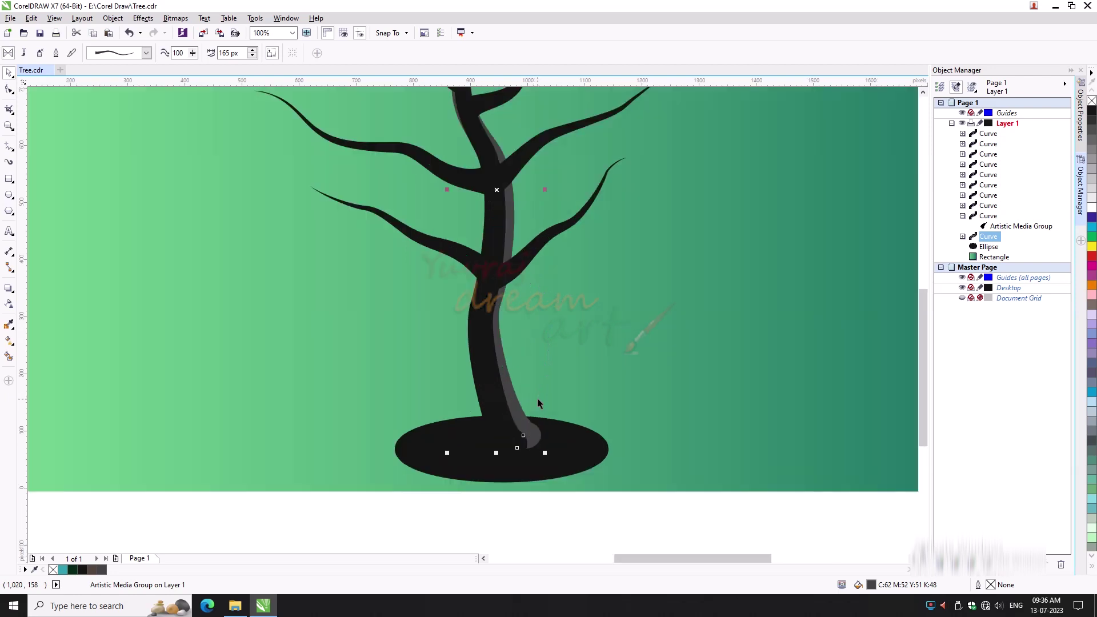
{"action": "scroll", "coordinate": [537, 399], "scroll_direction": "down", "scroll_amount": 1}
{"action": "left_click", "coordinate": [9, 90]}
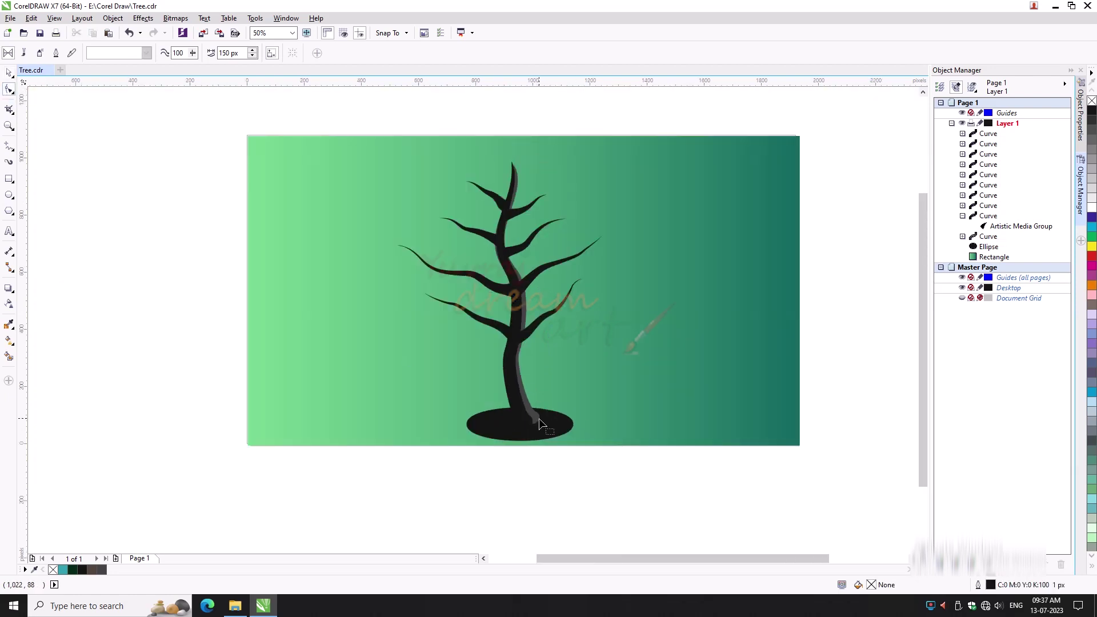
Drag the grey copy's nodes and handles into a thin streak along the trunk's right edge
{"action": "left_click", "coordinate": [991, 236]}
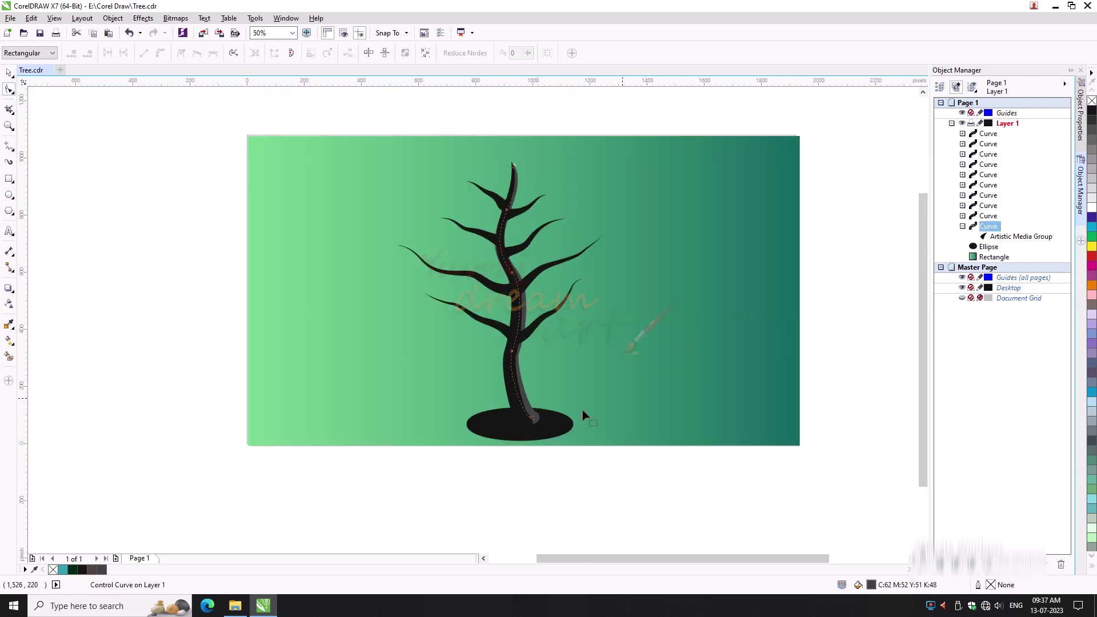
{"action": "scroll", "coordinate": [518, 410], "scroll_direction": "up", "scroll_amount": 1}
{"action": "left_click", "coordinate": [518, 410]}
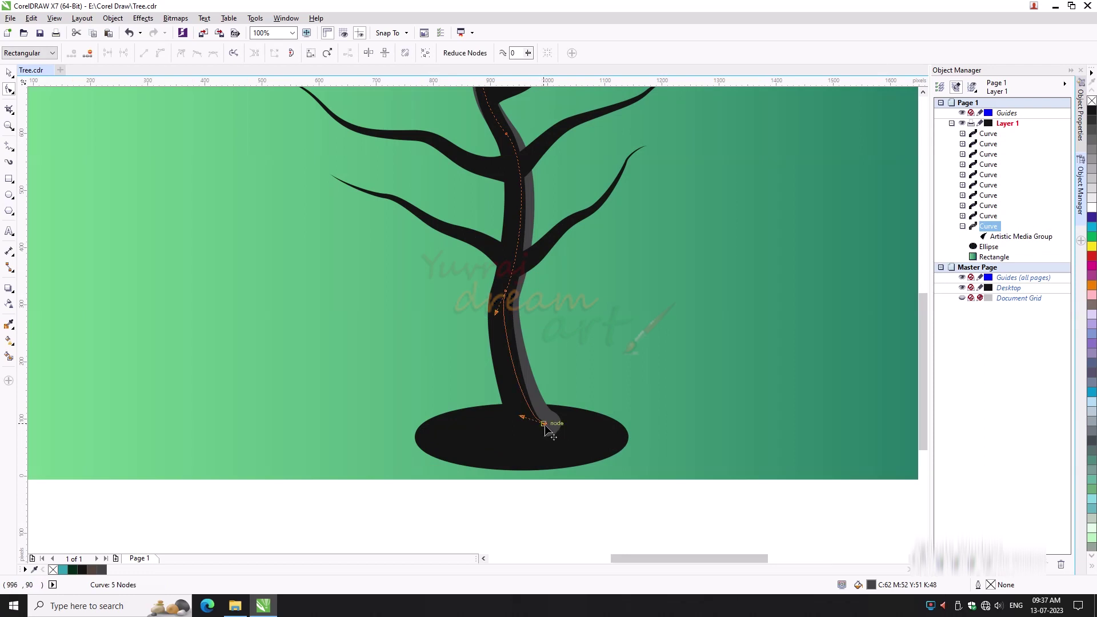
{"action": "left_click_drag", "start_coordinate": [545, 425], "coordinate": [526, 421]}
{"action": "left_click_drag", "start_coordinate": [496, 312], "coordinate": [492, 311]}
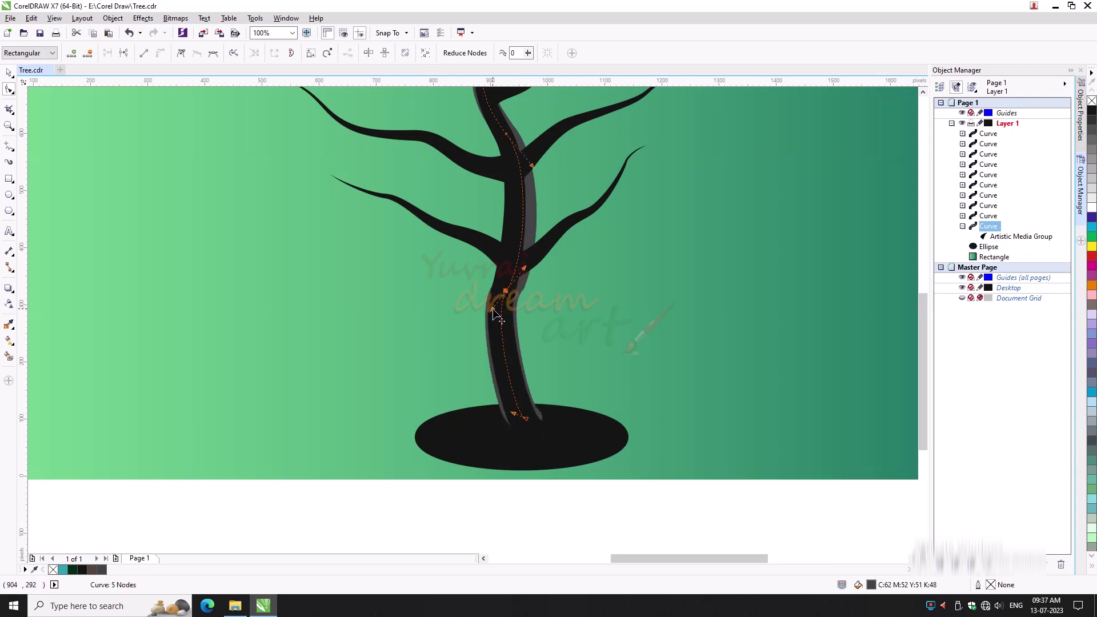
{"action": "left_click_drag", "start_coordinate": [526, 270], "coordinate": [522, 270]}
{"action": "left_click_drag", "start_coordinate": [527, 420], "coordinate": [517, 402]}
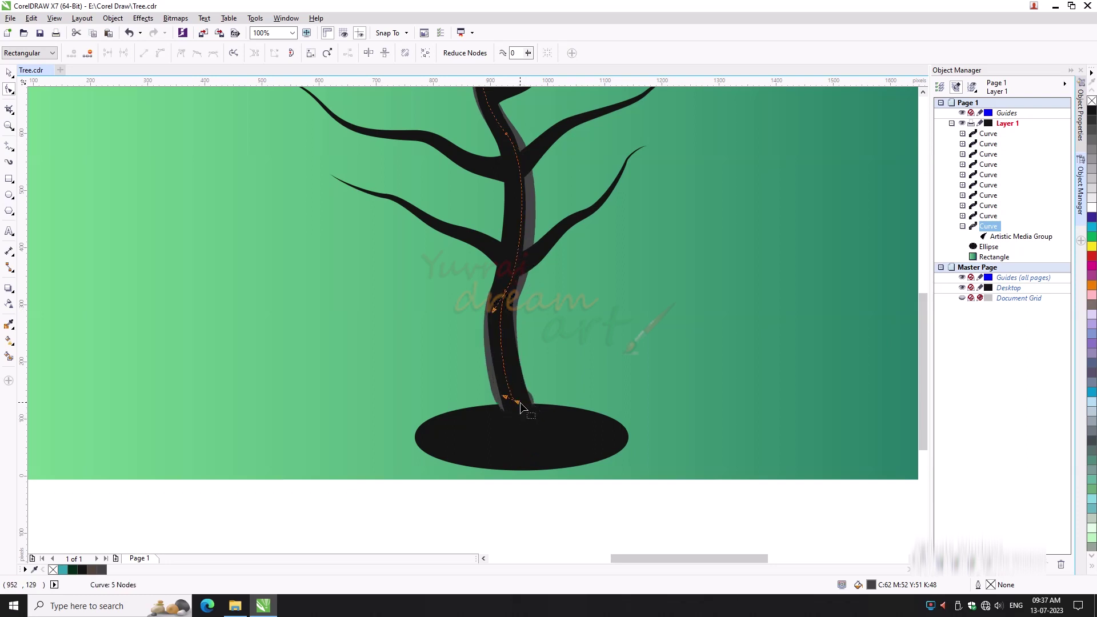
{"action": "left_click_drag", "start_coordinate": [494, 309], "coordinate": [518, 225]}
{"action": "left_click_drag", "start_coordinate": [507, 275], "coordinate": [508, 262]}
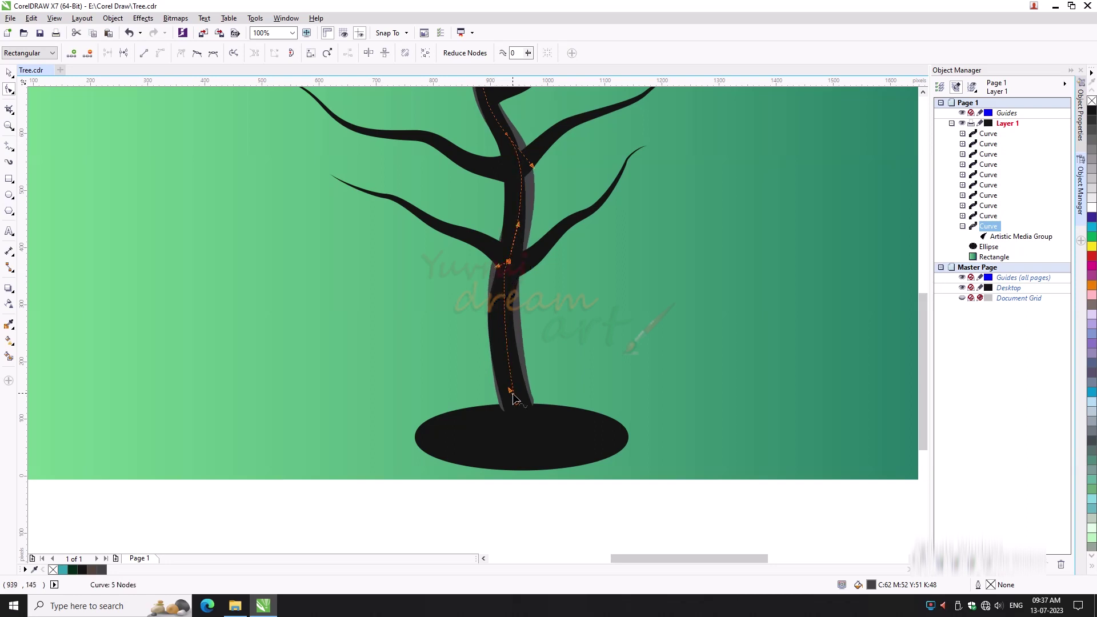
{"action": "left_click_drag", "start_coordinate": [510, 390], "coordinate": [507, 391]}
{"action": "key", "text": "space"}
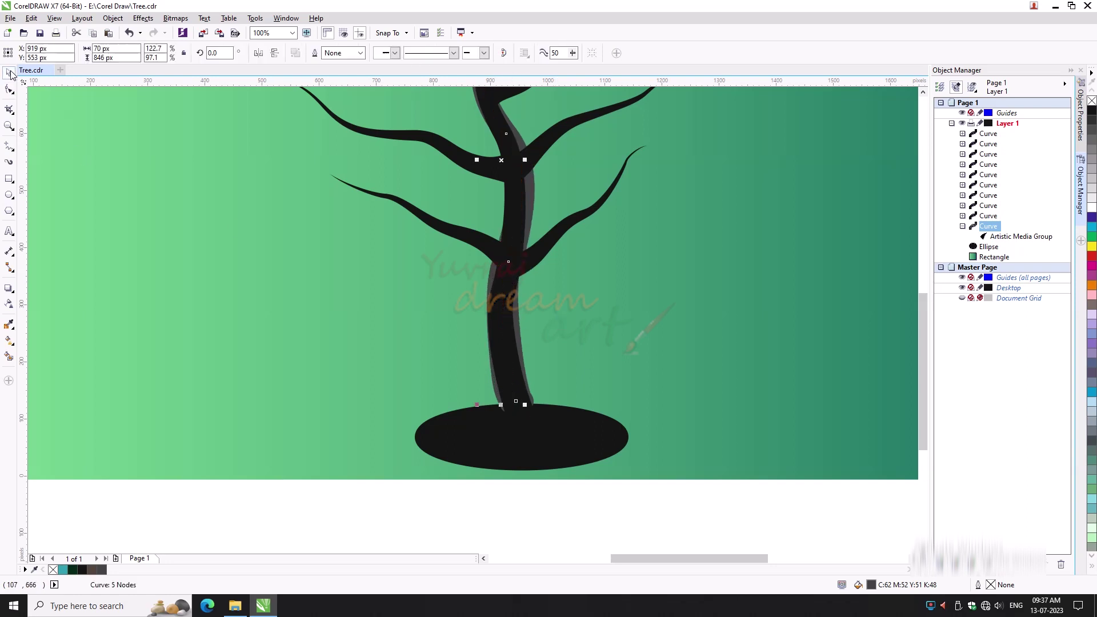
Move the grey copy left of the trunk, then back onto the main trunk
{"action": "left_click", "coordinate": [963, 227]}
{"action": "left_click_drag", "start_coordinate": [502, 160], "coordinate": [420, 165]}
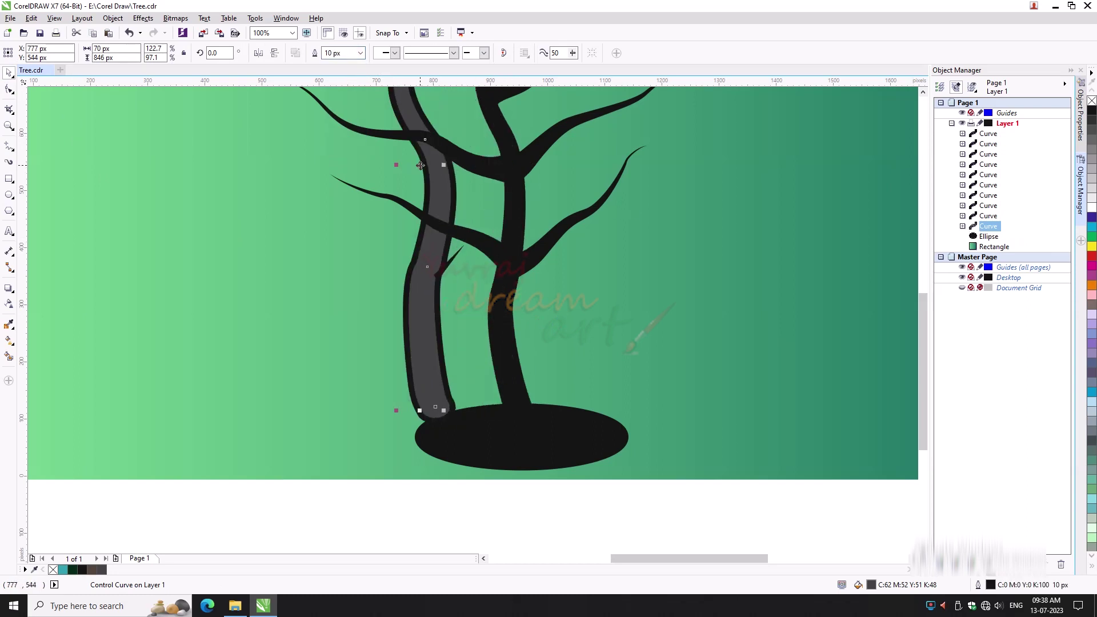
{"action": "left_click", "coordinate": [361, 52]}
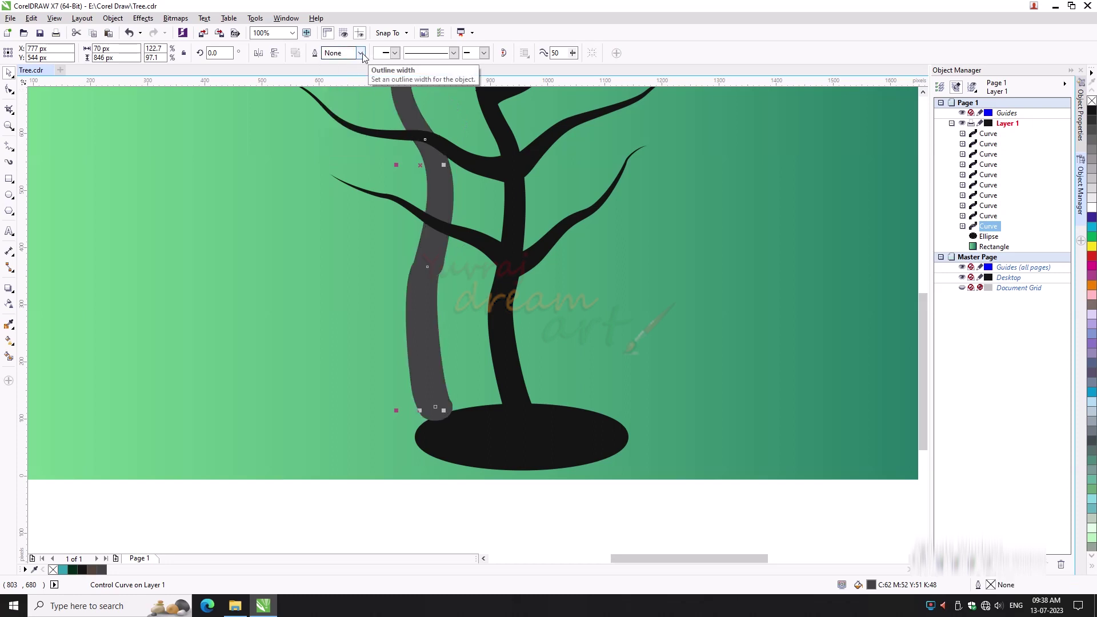
{"action": "left_click", "coordinate": [9, 89]}
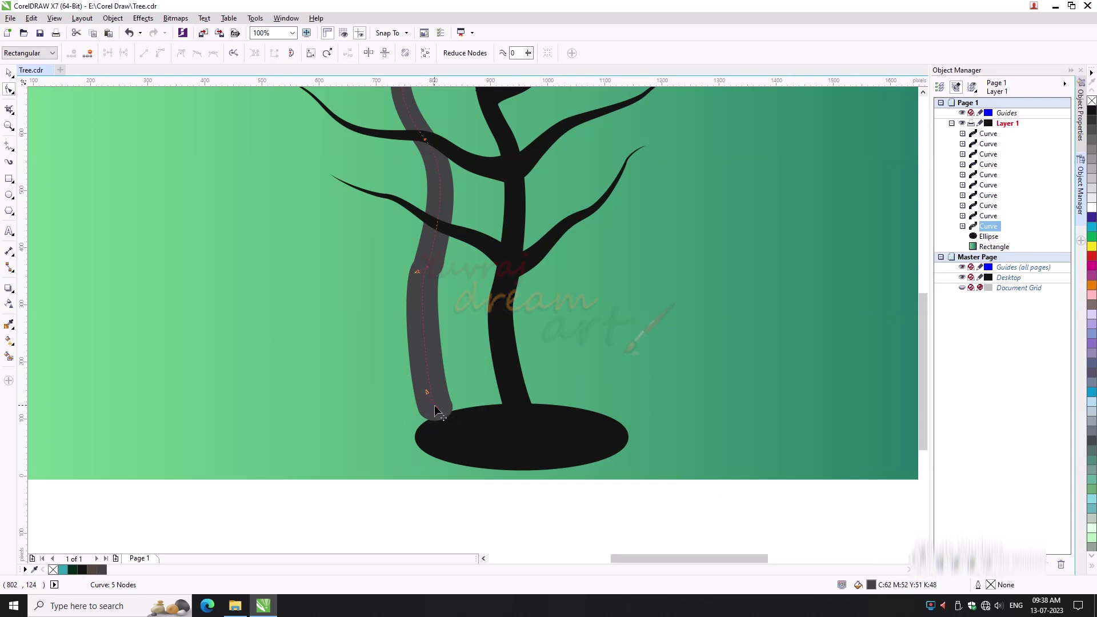
{"action": "left_click", "coordinate": [9, 72]}
{"action": "scroll", "coordinate": [425, 246], "scroll_direction": "down", "scroll_amount": 1}
{"action": "left_click_drag", "start_coordinate": [424, 246], "coordinate": [461, 246]}
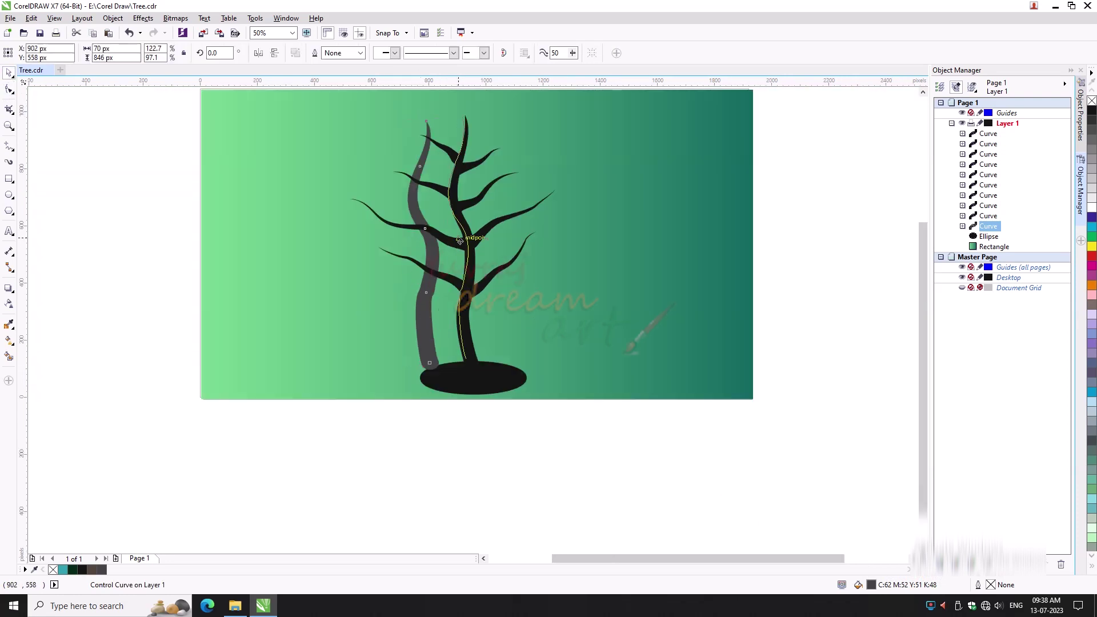
{"action": "scroll", "coordinate": [461, 246], "scroll_direction": "up", "scroll_amount": 1}
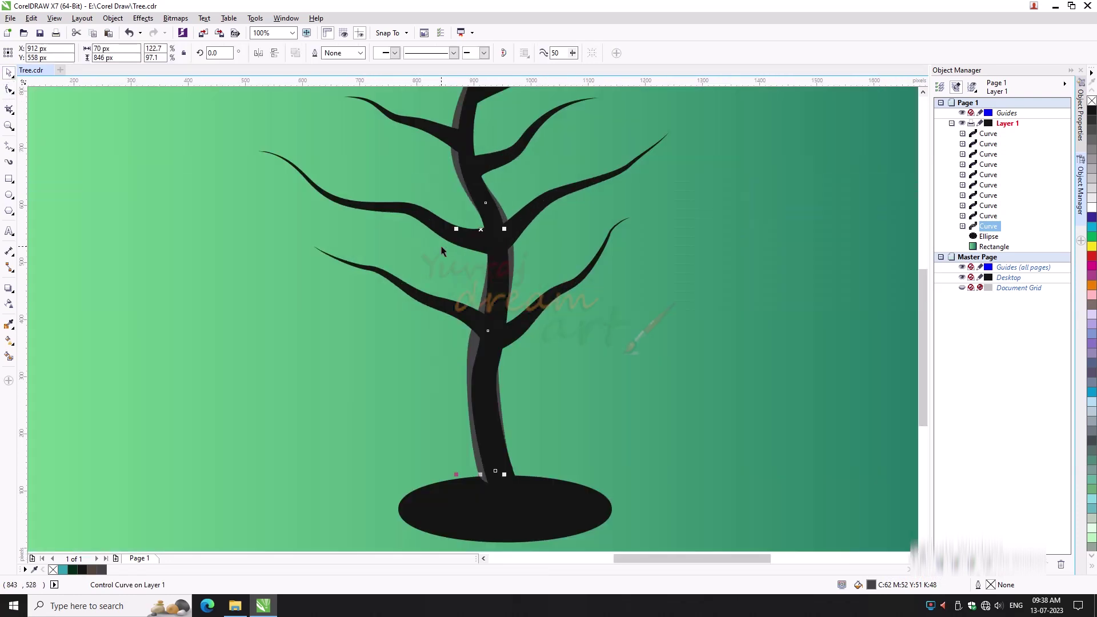
Give the highlight curve a 4 px outline and set its fill to No Fill
{"action": "left_click", "coordinate": [361, 54]}
{"action": "left_click", "coordinate": [350, 109]}
{"action": "double_click", "coordinate": [879, 589]}
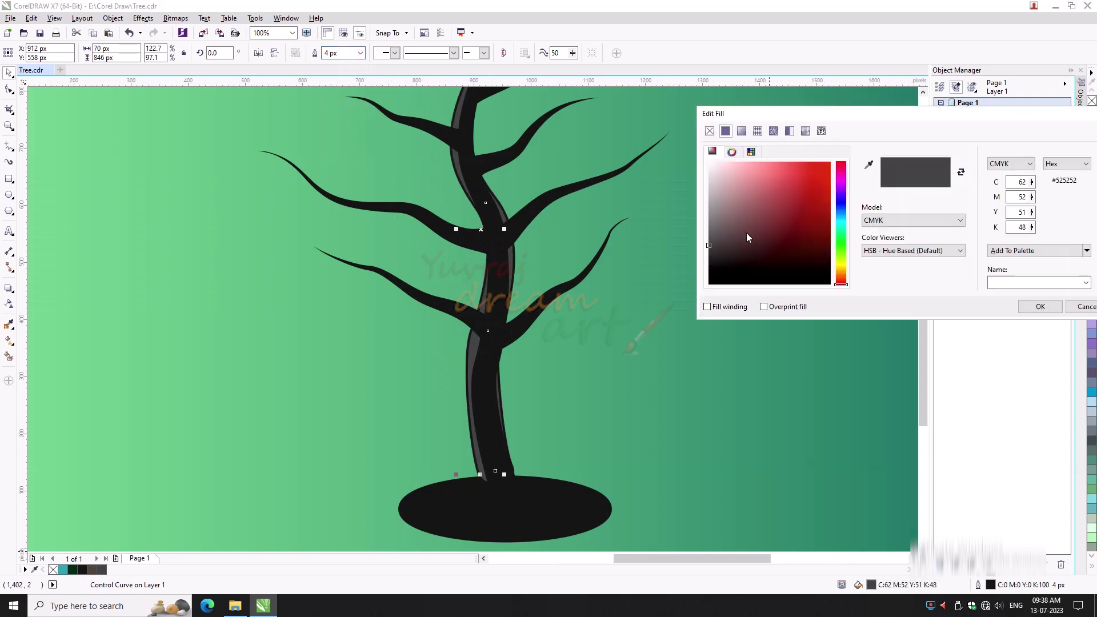
{"action": "left_click", "coordinate": [709, 131]}
Delete the highlight curve and clear the selection
{"action": "scroll", "coordinate": [756, 324], "scroll_direction": "down", "scroll_amount": 3}
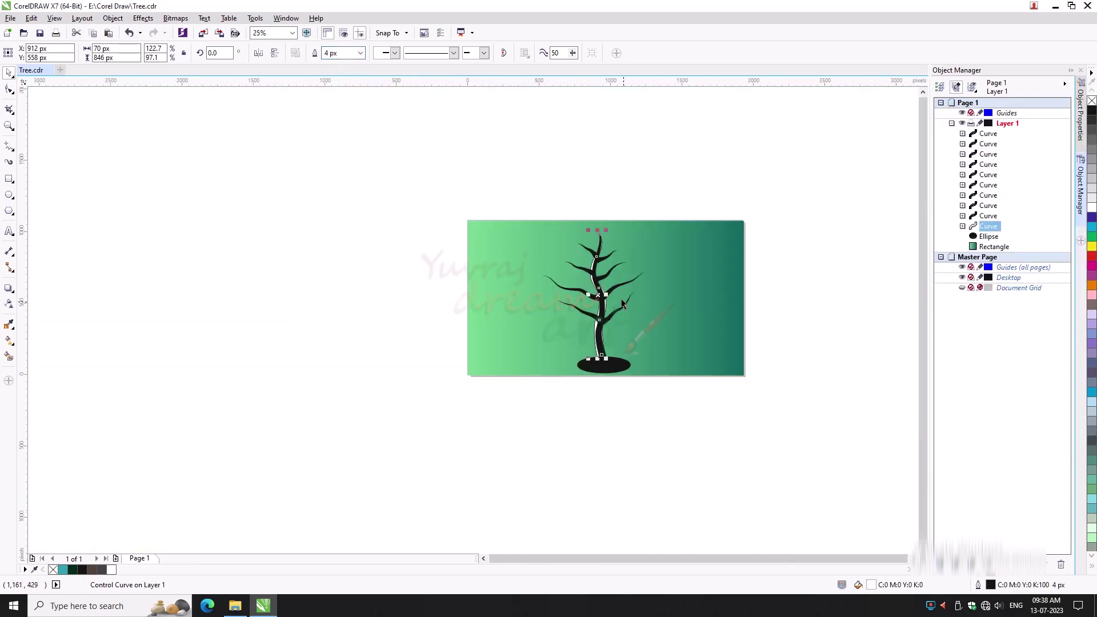
{"action": "scroll", "coordinate": [756, 320], "scroll_direction": "up", "scroll_amount": 4}
{"action": "key", "text": "Delete"}
{"action": "left_click", "coordinate": [995, 217]}
{"action": "scroll", "coordinate": [664, 406], "scroll_direction": "down", "scroll_amount": 1}
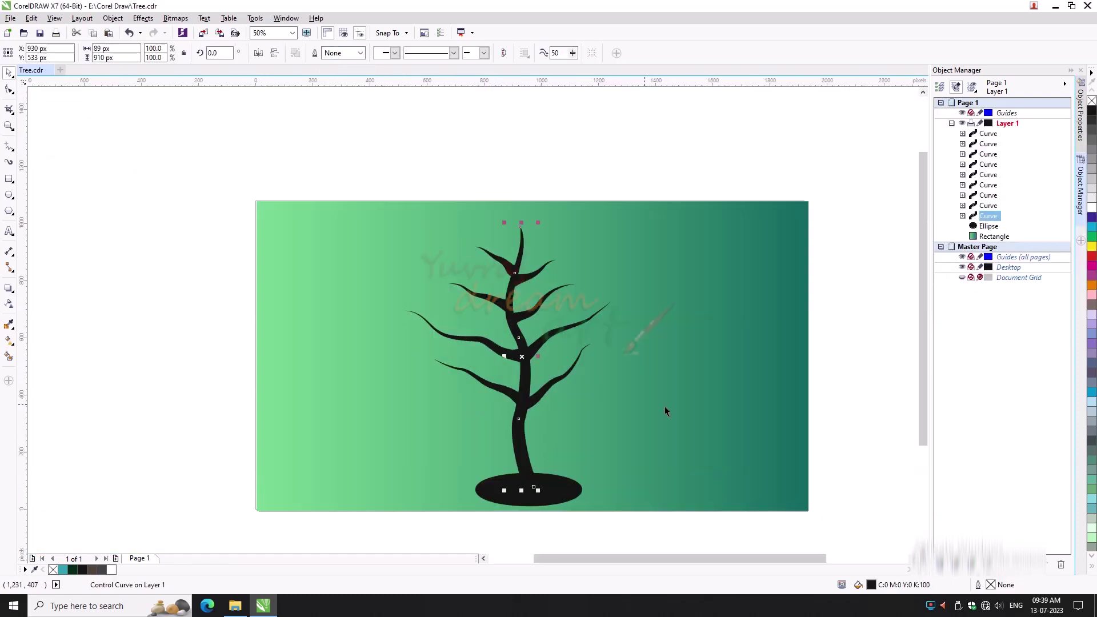
{"action": "left_click", "coordinate": [703, 512]}
Select the trunk stroke and paste a duplicate of it
{"action": "left_click_drag", "start_coordinate": [920, 382], "coordinate": [921, 407]}
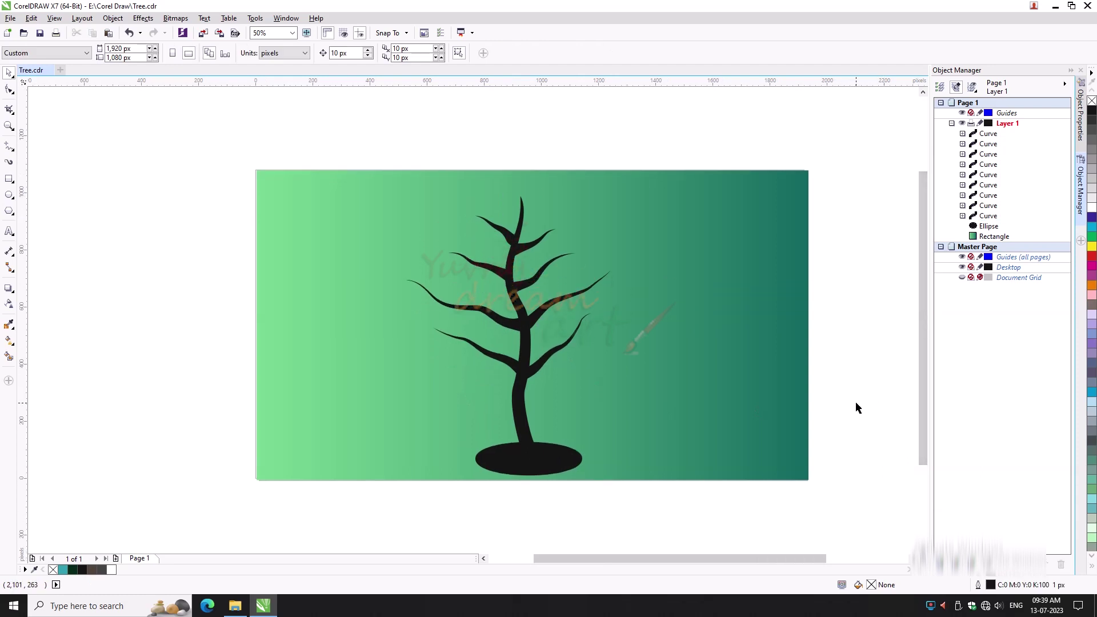
{"action": "scroll", "coordinate": [529, 206], "scroll_direction": "up", "scroll_amount": 2}
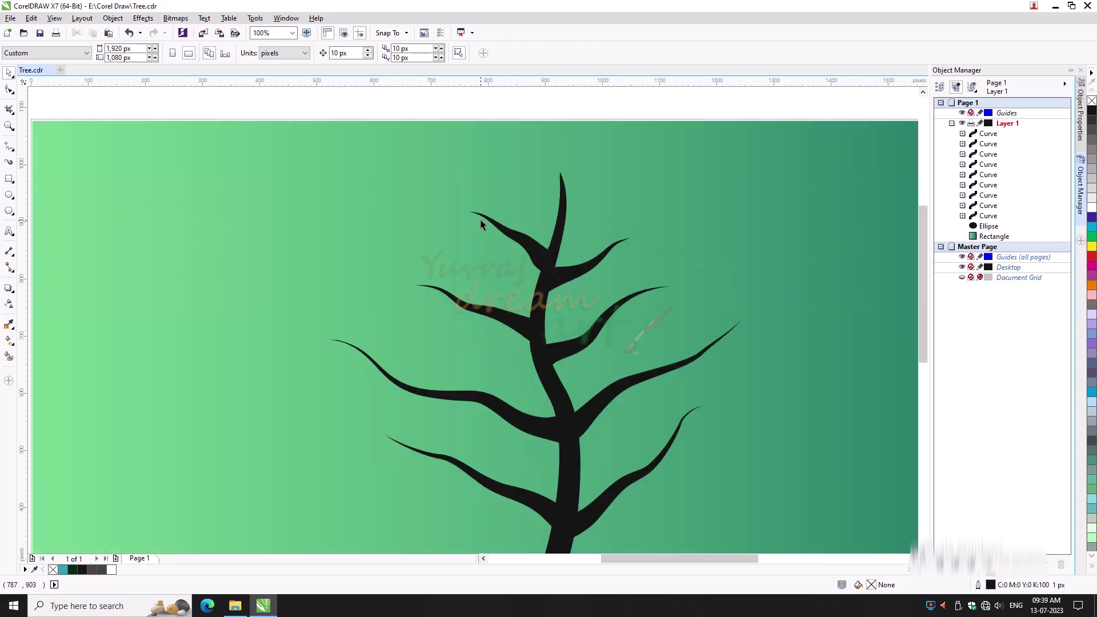
{"action": "scroll", "coordinate": [526, 223], "scroll_direction": "down", "scroll_amount": 2}
{"action": "left_click", "coordinate": [526, 223]}
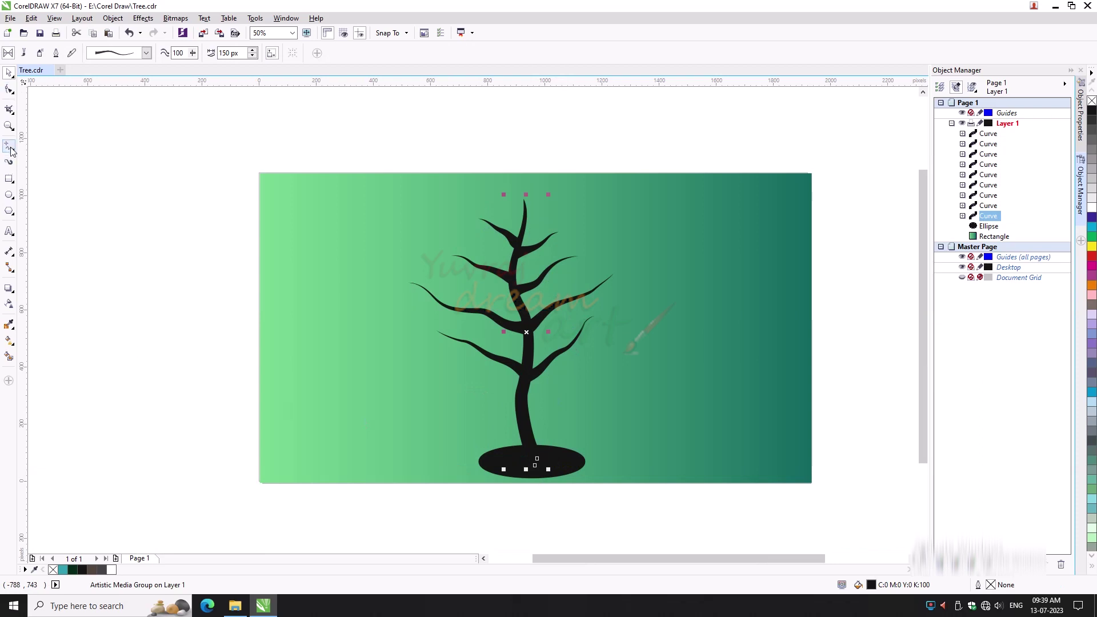
{"action": "left_click", "coordinate": [964, 216]}
{"action": "key", "text": "ctrl+c"}
{"action": "key", "text": "ctrl+v"}
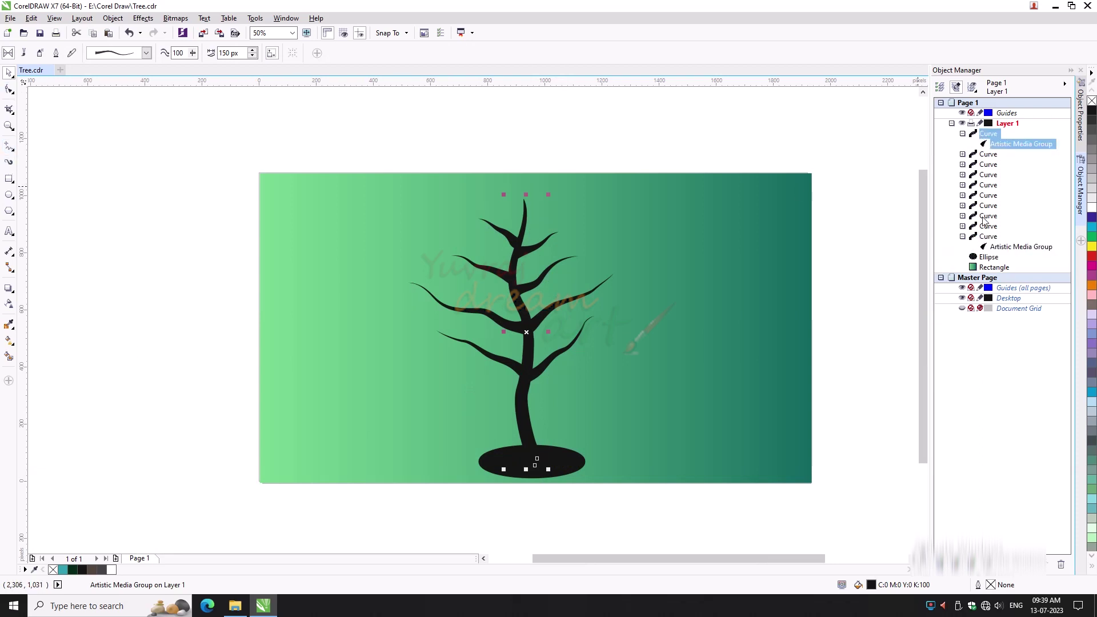
Fill the copy with the background green via eyedropper and move it behind the black trunk
{"action": "double_click", "coordinate": [872, 585]}
{"action": "left_click", "coordinate": [714, 213]}
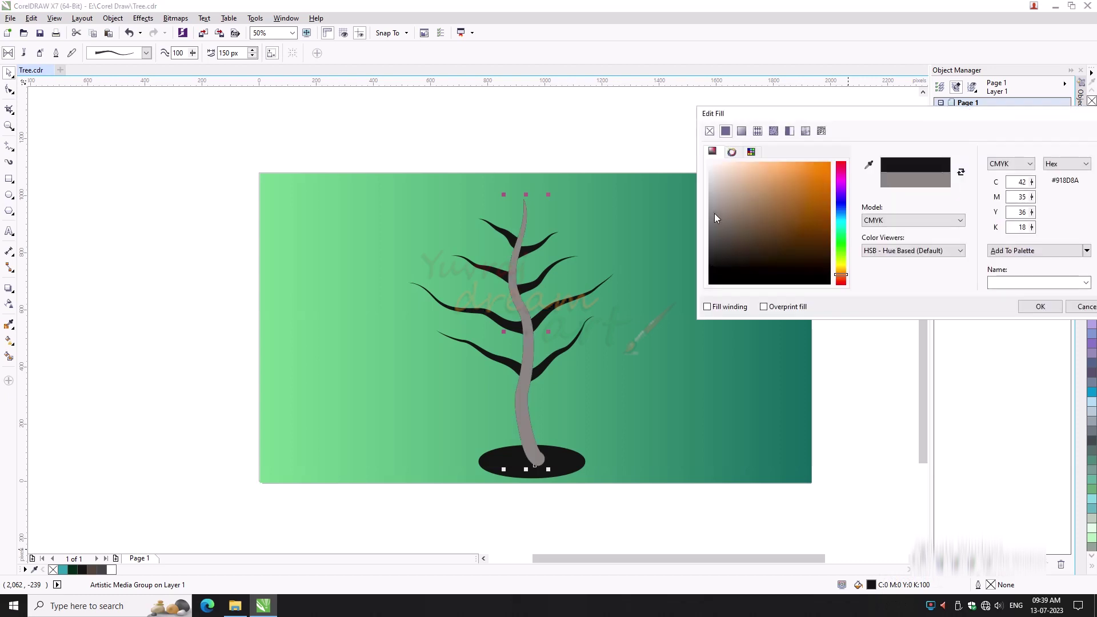
{"action": "left_click", "coordinate": [714, 177]}
{"action": "left_click_drag", "start_coordinate": [714, 178], "coordinate": [707, 198]}
{"action": "left_click", "coordinate": [869, 165]}
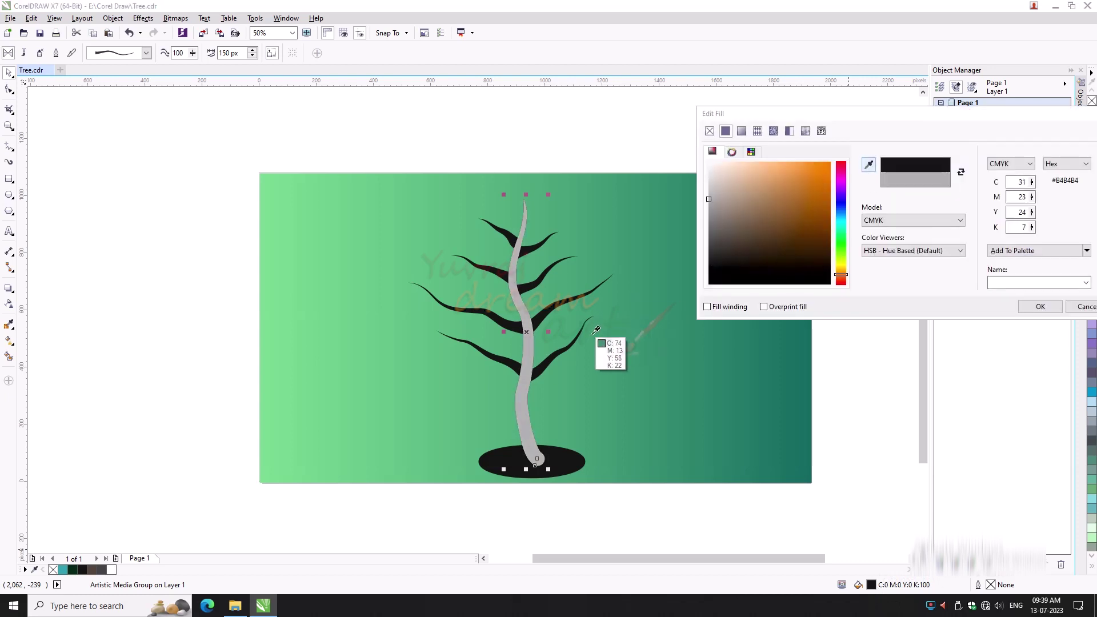
{"action": "left_click", "coordinate": [594, 338]}
{"action": "left_click", "coordinate": [1023, 308]}
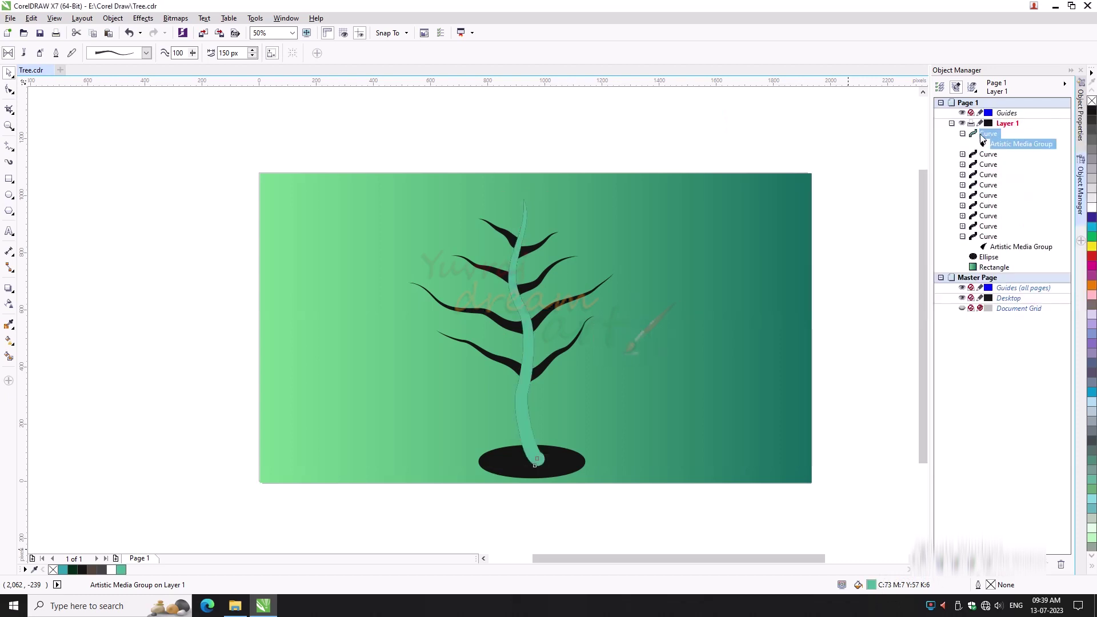
{"action": "left_click_drag", "start_coordinate": [983, 138], "coordinate": [988, 247]}
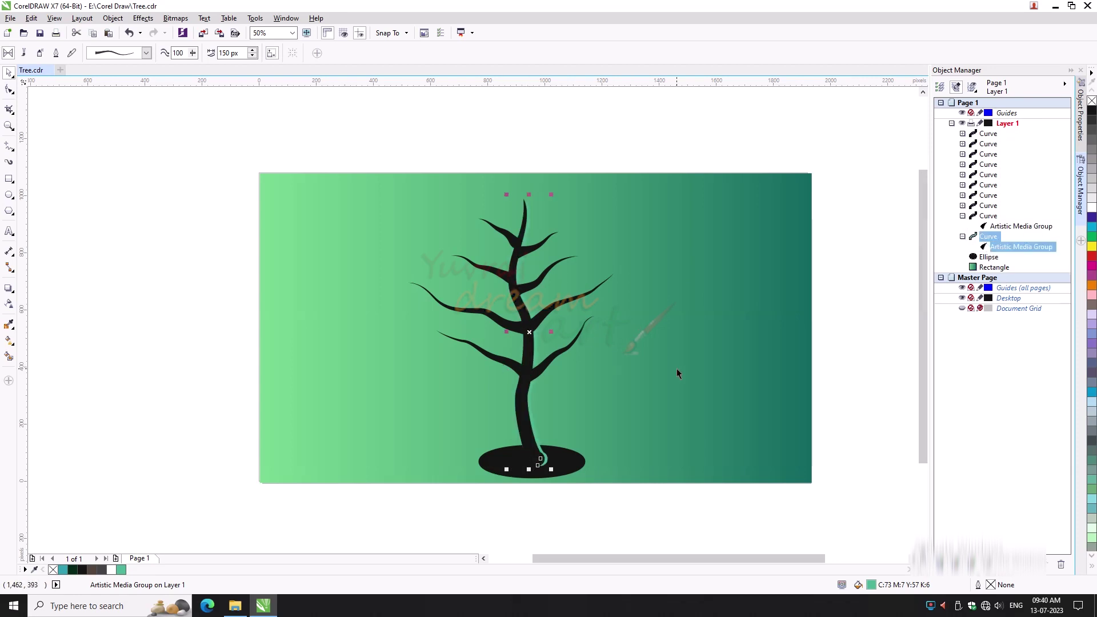
{"action": "scroll", "coordinate": [531, 321], "scroll_direction": "up", "scroll_amount": 1}
{"action": "scroll", "coordinate": [532, 321], "scroll_direction": "down", "scroll_amount": 1}
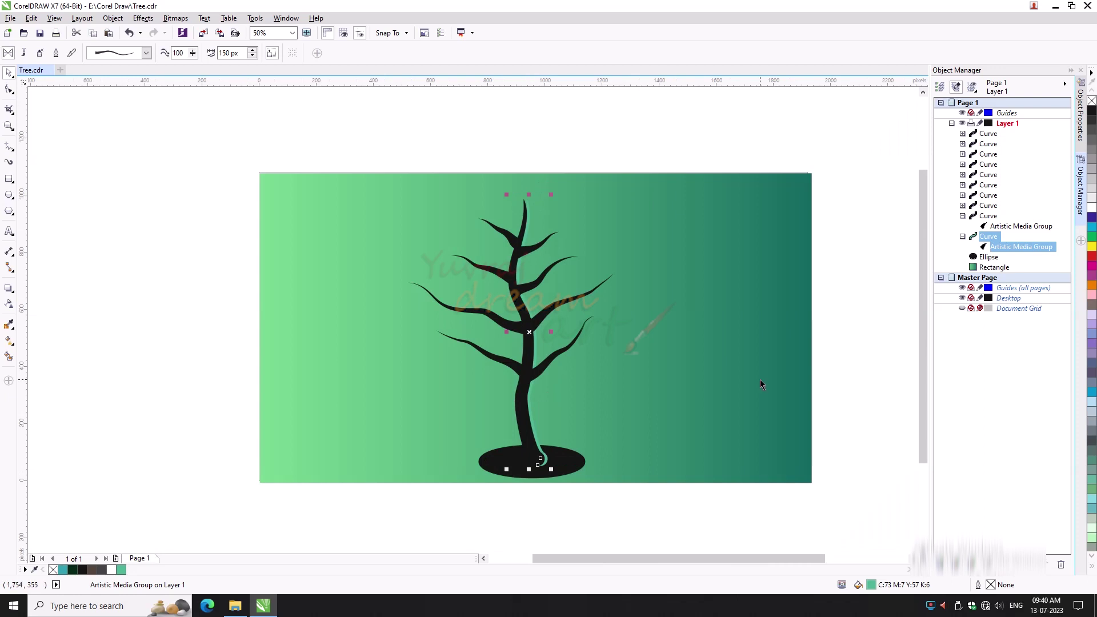
Drag the green highlight's bottom end node up into the trunk base
{"action": "left_click", "coordinate": [877, 358]}
{"action": "scroll", "coordinate": [561, 421], "scroll_direction": "up", "scroll_amount": 2}
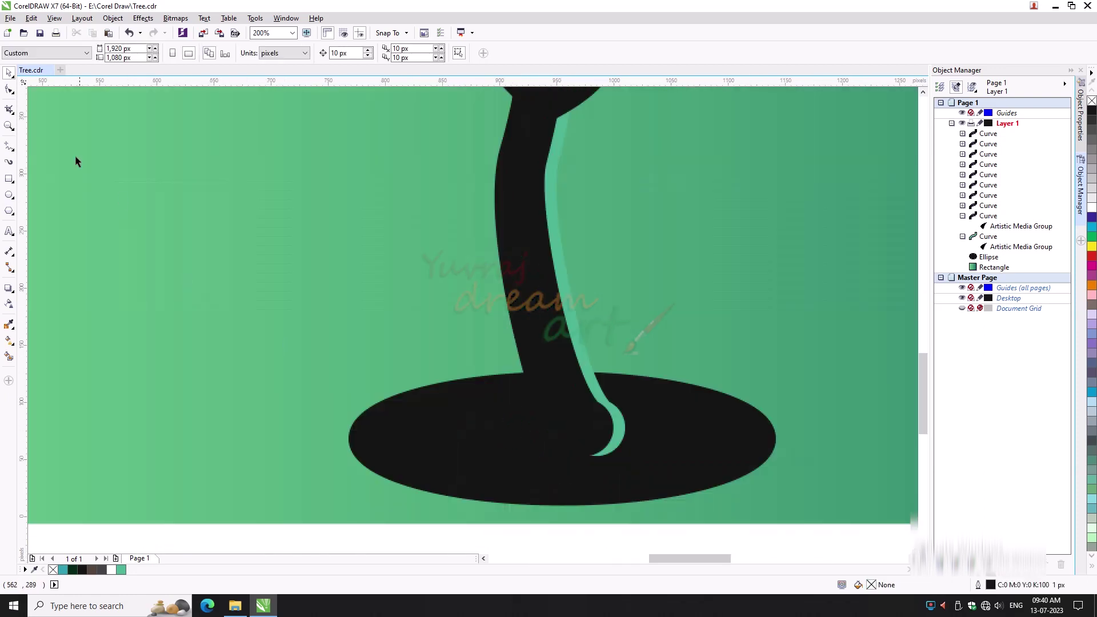
{"action": "left_click", "coordinate": [9, 88]}
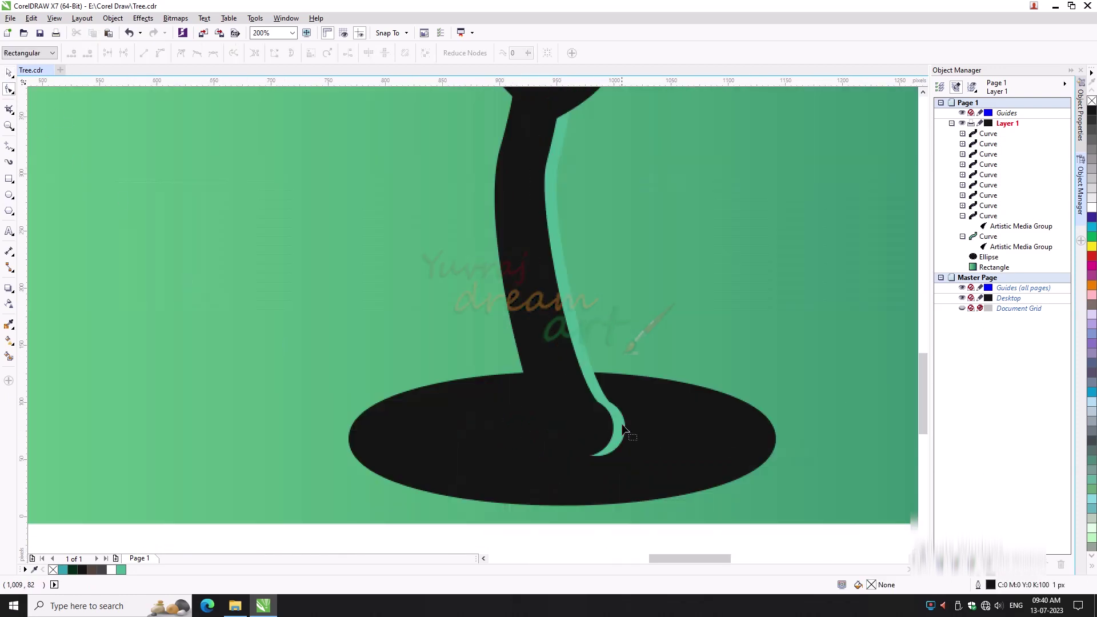
{"action": "left_click", "coordinate": [990, 237]}
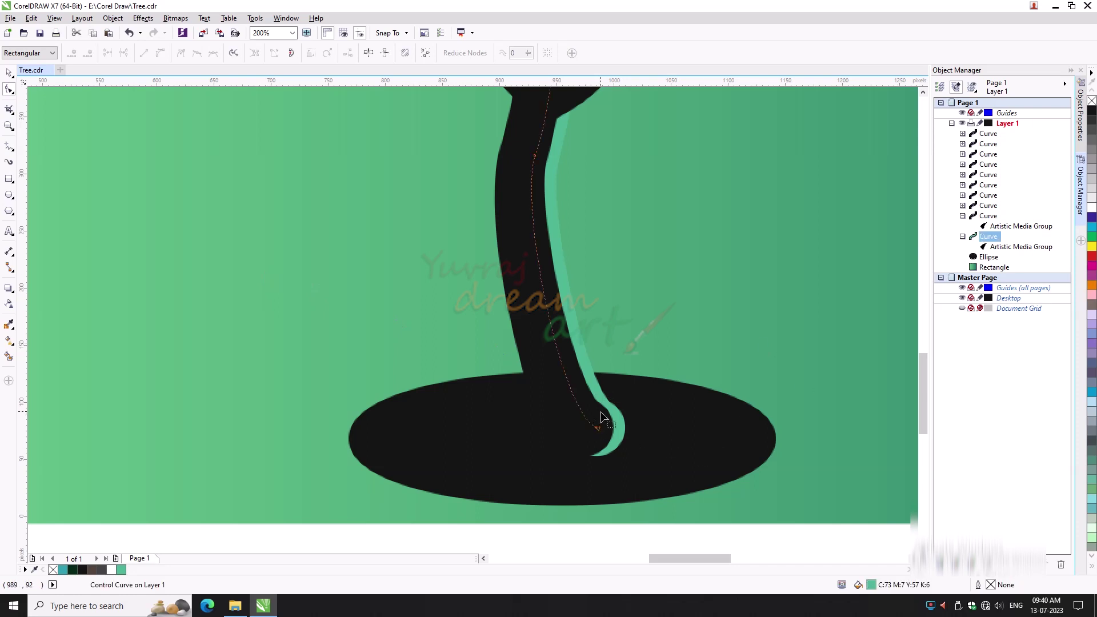
{"action": "left_click_drag", "start_coordinate": [598, 428], "coordinate": [558, 358]}
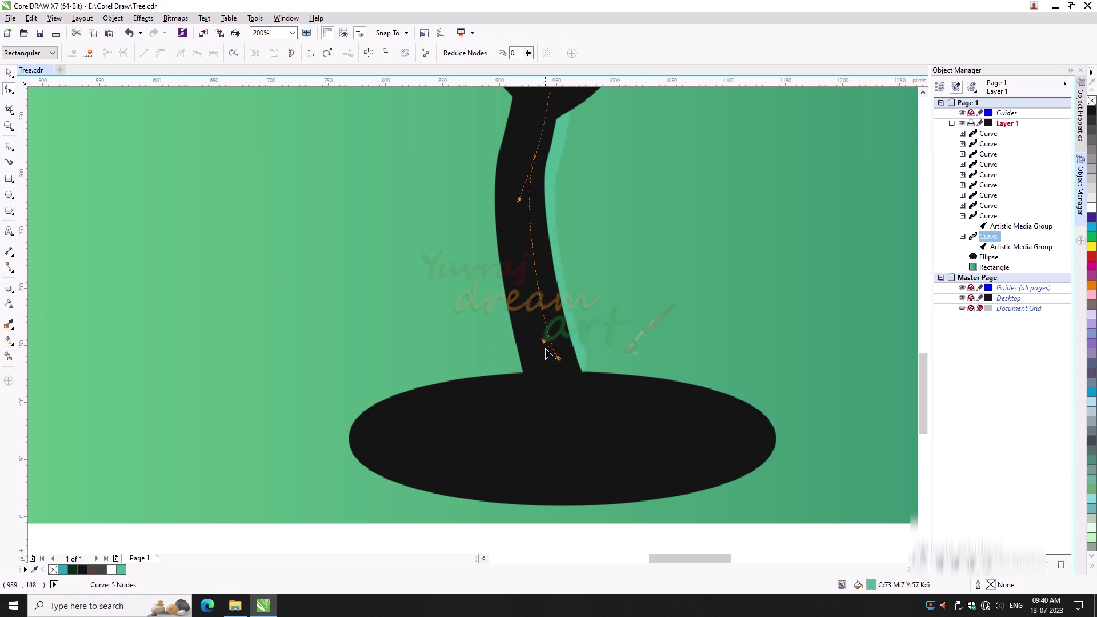
{"action": "scroll", "coordinate": [554, 347], "scroll_direction": "down", "scroll_amount": 2}
{"action": "scroll", "coordinate": [544, 381], "scroll_direction": "up", "scroll_amount": 2}
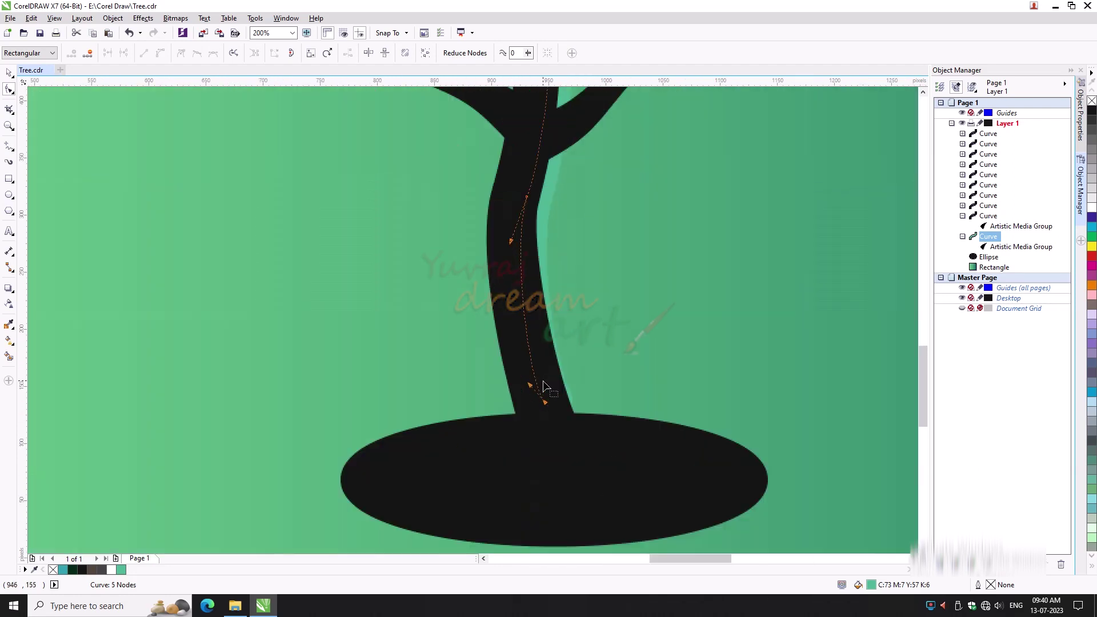
{"action": "scroll", "coordinate": [543, 386], "scroll_direction": "down", "scroll_amount": 2}
{"action": "key", "text": "space"}
{"action": "left_click", "coordinate": [240, 233]}
{"action": "scroll", "coordinate": [742, 531], "scroll_direction": "up", "scroll_amount": 2}
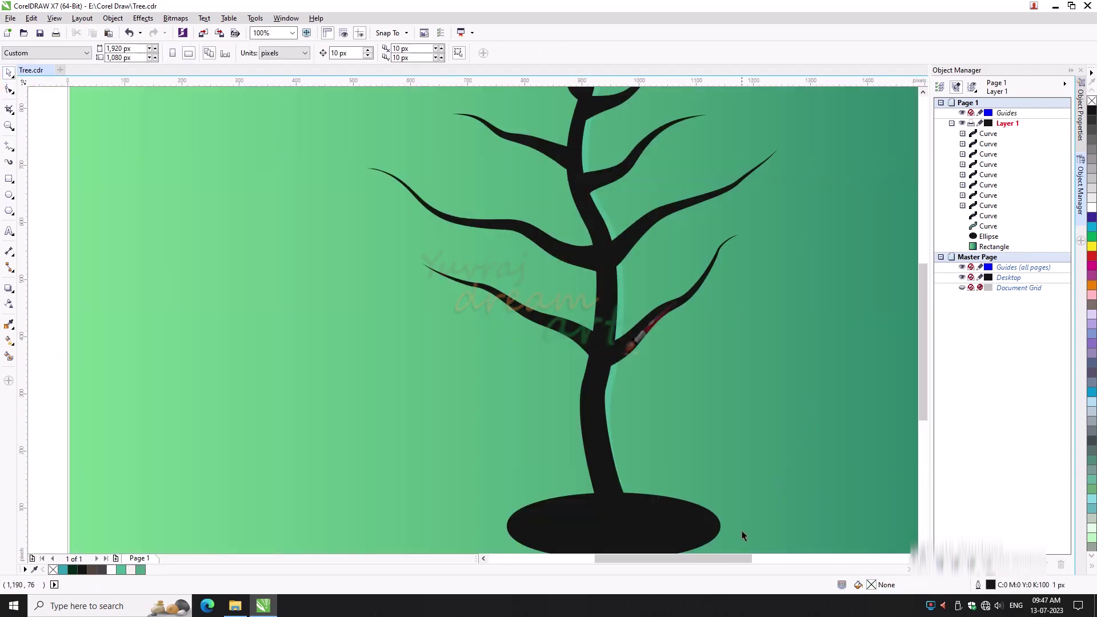
{"action": "scroll", "coordinate": [472, 355], "scroll_direction": "right", "scroll_amount": 3}
{"action": "scroll", "coordinate": [514, 497], "scroll_direction": "up", "scroll_amount": 2}
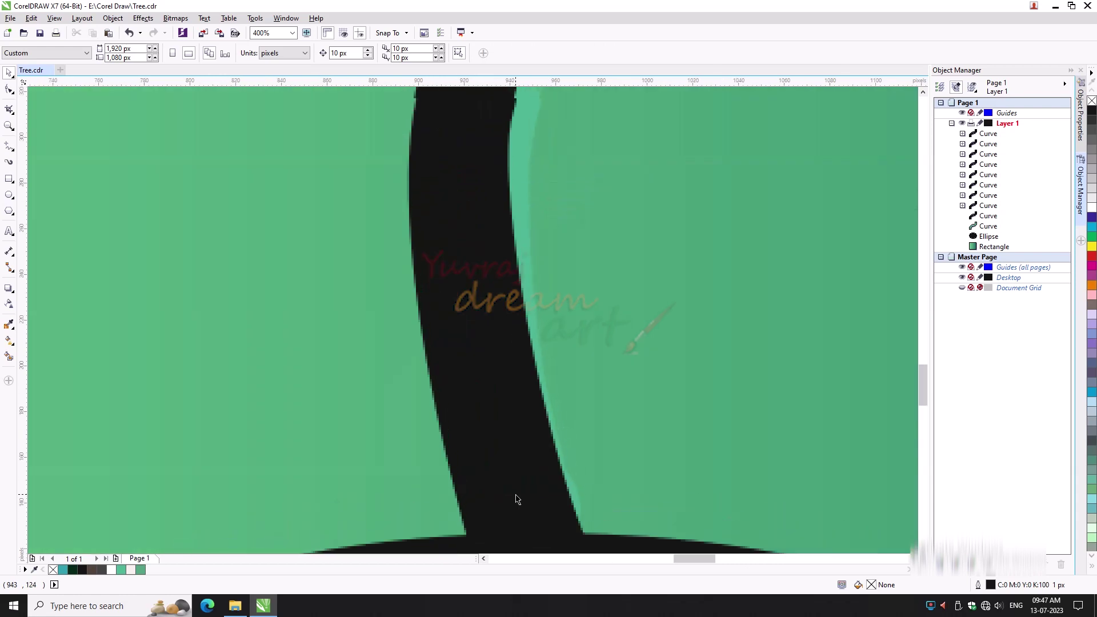
{"action": "scroll", "coordinate": [514, 497], "scroll_direction": "up", "scroll_amount": 2}
{"action": "scroll", "coordinate": [514, 497], "scroll_direction": "up", "scroll_amount": 2}
{"action": "scroll", "coordinate": [514, 497], "scroll_direction": "up", "scroll_amount": 2}
{"action": "scroll", "coordinate": [514, 500], "scroll_direction": "up", "scroll_amount": 2}
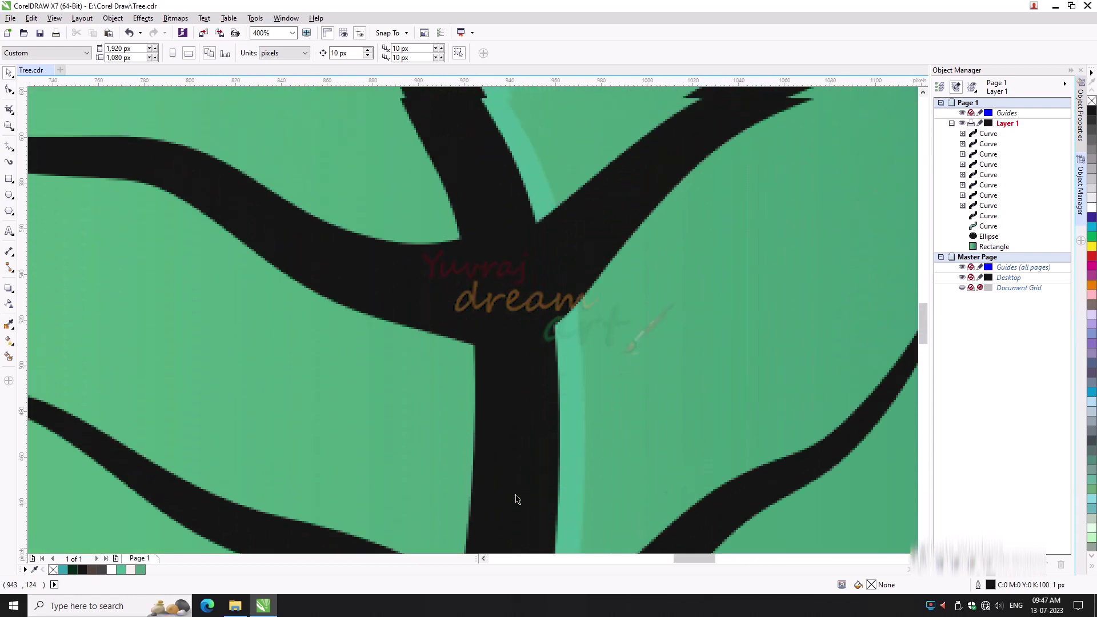
{"action": "scroll", "coordinate": [422, 238], "scroll_direction": "up", "scroll_amount": 2}
{"action": "scroll", "coordinate": [372, 221], "scroll_direction": "up", "scroll_amount": 2}
{"action": "scroll", "coordinate": [373, 220], "scroll_direction": "up", "scroll_amount": 2}
{"action": "scroll", "coordinate": [478, 215], "scroll_direction": "down", "scroll_amount": 2}
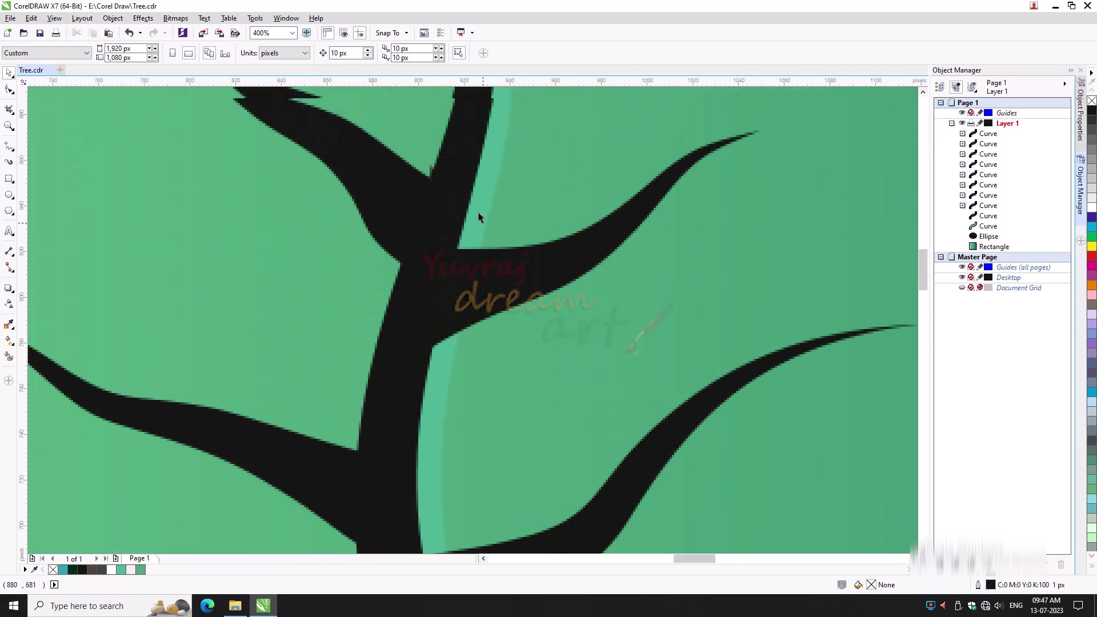
{"action": "scroll", "coordinate": [478, 215], "scroll_direction": "down", "scroll_amount": 1}
{"action": "scroll", "coordinate": [473, 247], "scroll_direction": "down", "scroll_amount": 1}
{"action": "scroll", "coordinate": [473, 247], "scroll_direction": "up", "scroll_amount": 1}
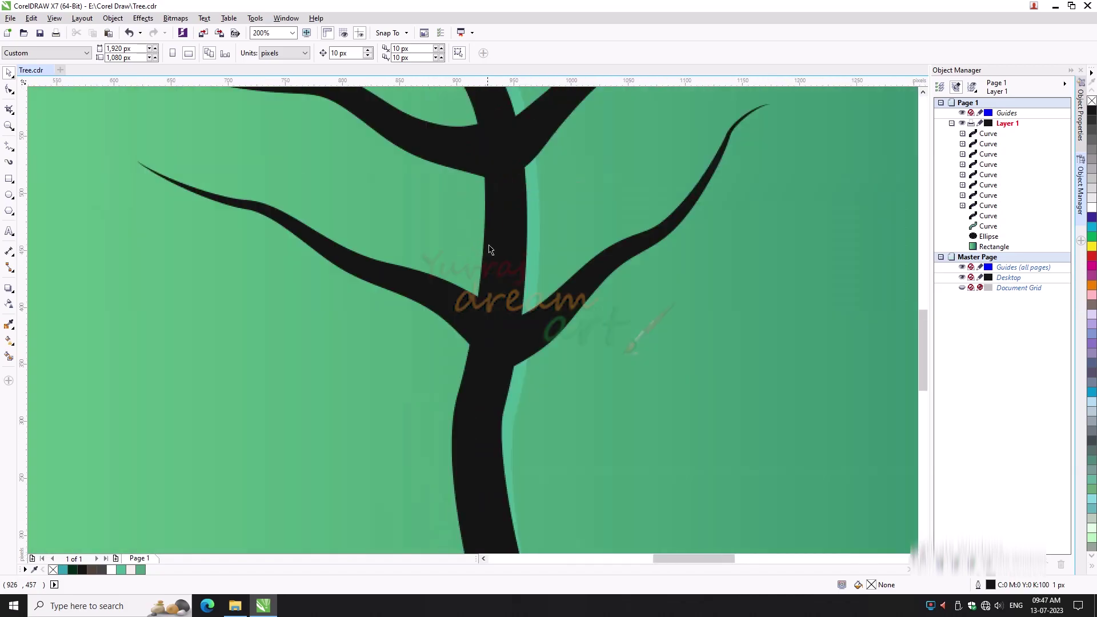
{"action": "scroll", "coordinate": [492, 252], "scroll_direction": "up", "scroll_amount": 3}
{"action": "scroll", "coordinate": [509, 256], "scroll_direction": "up", "scroll_amount": 1}
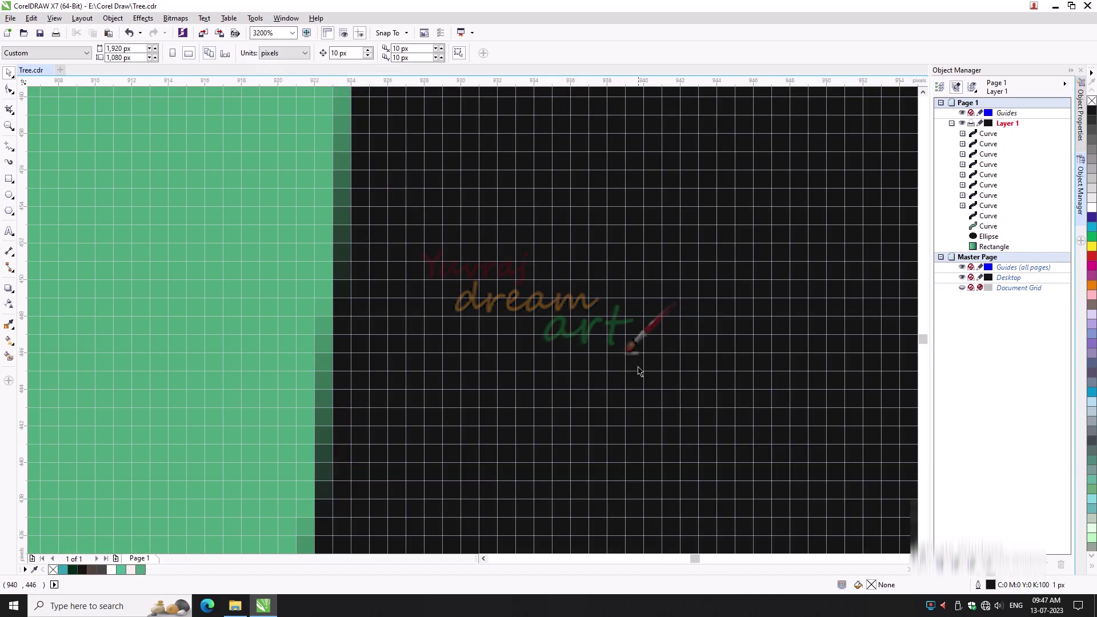
{"action": "scroll", "coordinate": [426, 322], "scroll_direction": "down", "scroll_amount": 1}
{"action": "scroll", "coordinate": [424, 321], "scroll_direction": "down", "scroll_amount": 1}
{"action": "scroll", "coordinate": [423, 321], "scroll_direction": "down", "scroll_amount": 1}
{"action": "scroll", "coordinate": [423, 322], "scroll_direction": "down", "scroll_amount": 1}
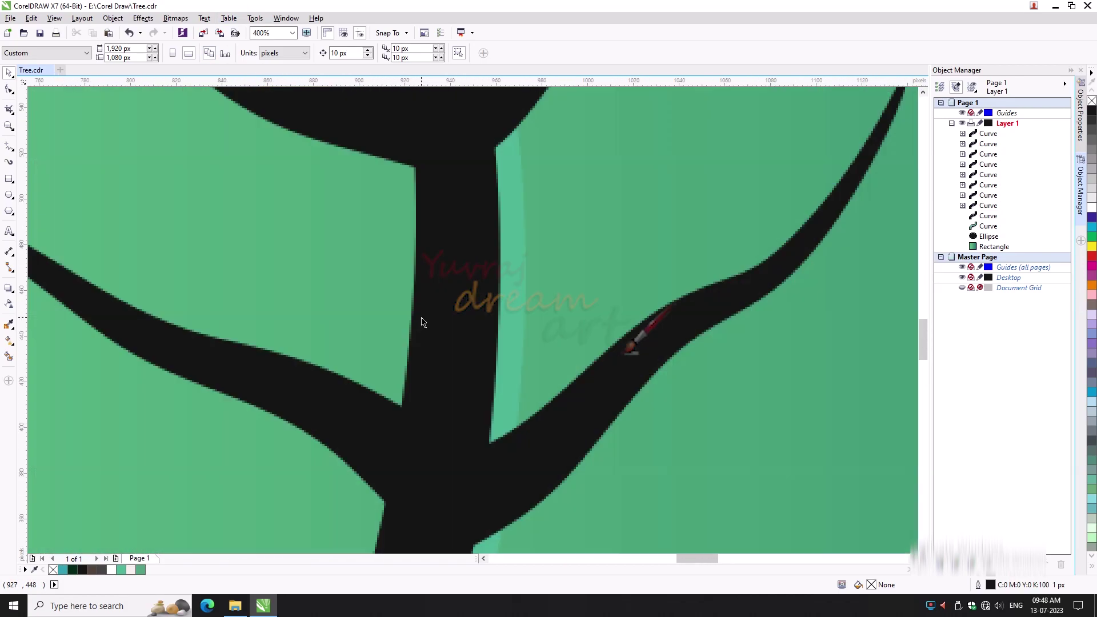
{"action": "scroll", "coordinate": [423, 322], "scroll_direction": "down", "scroll_amount": 2}
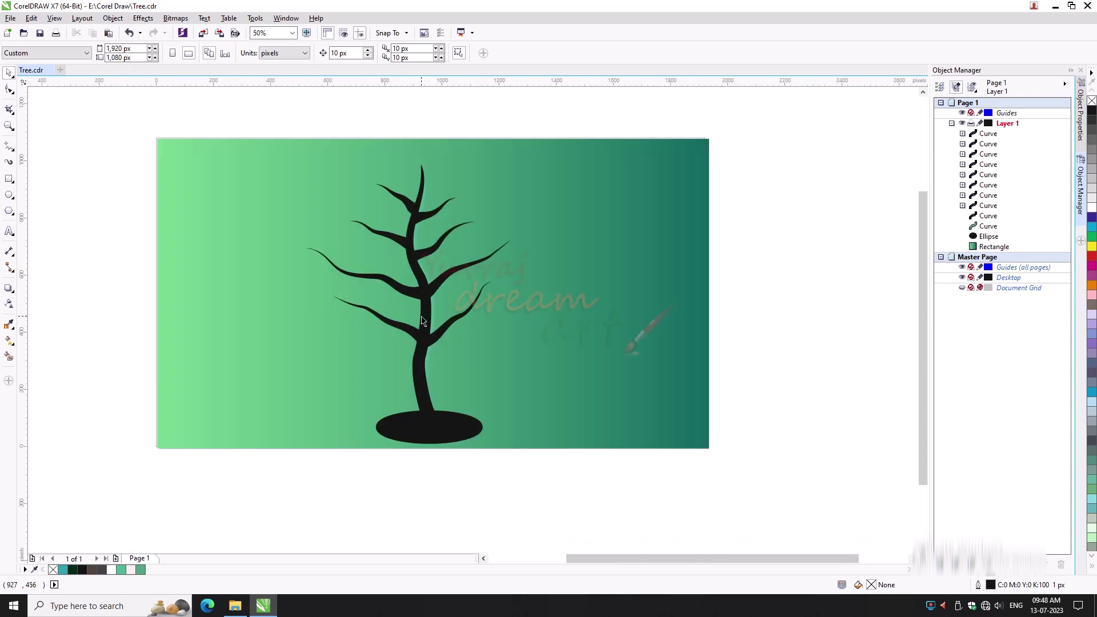